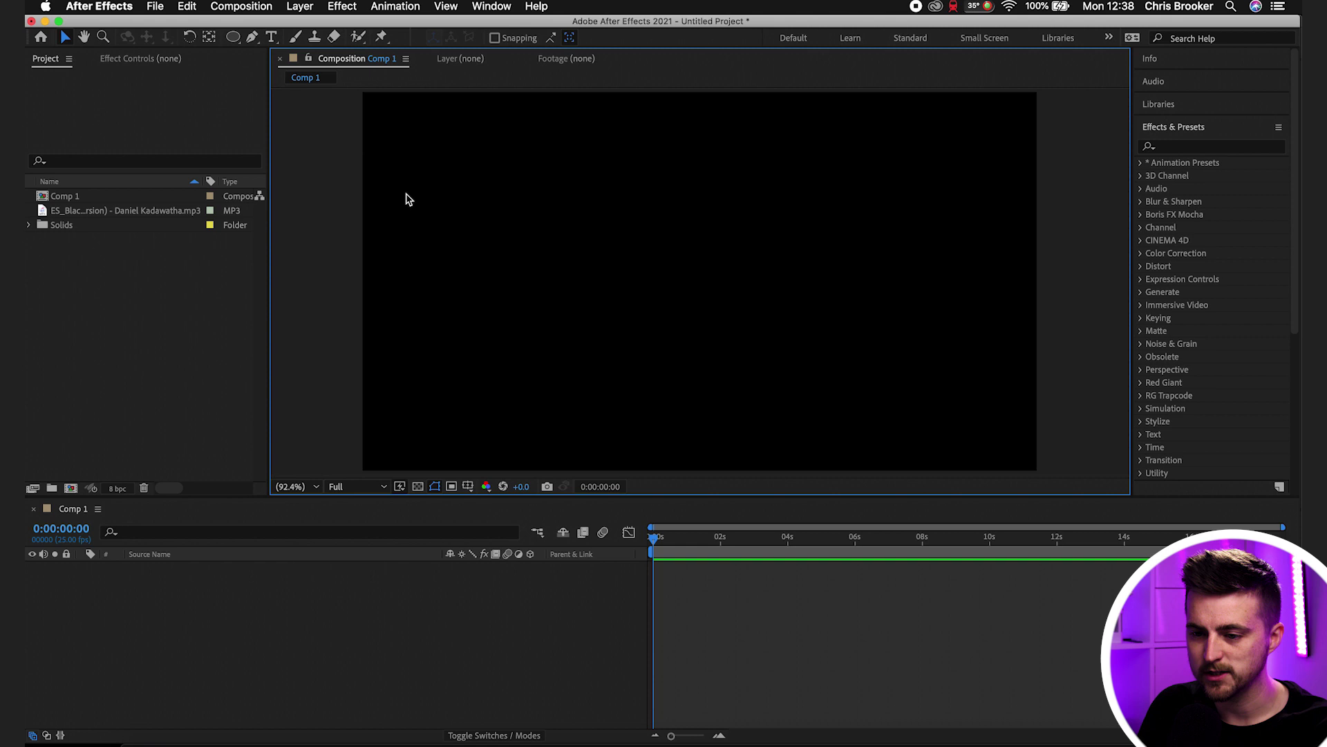
- Create a full-frame 1920×1080 black solid layer, Black Solid 2, in Comp 1
left_click(300, 6)
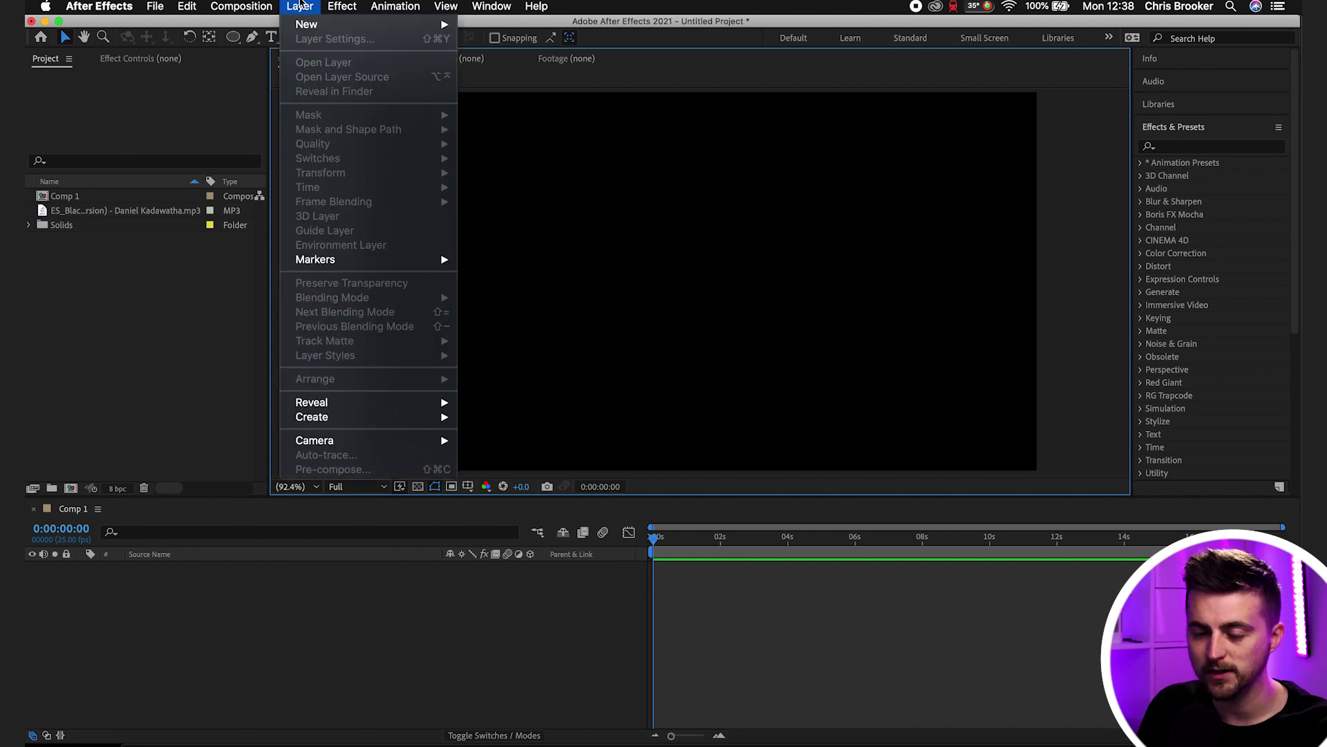
mouse_move(304, 25)
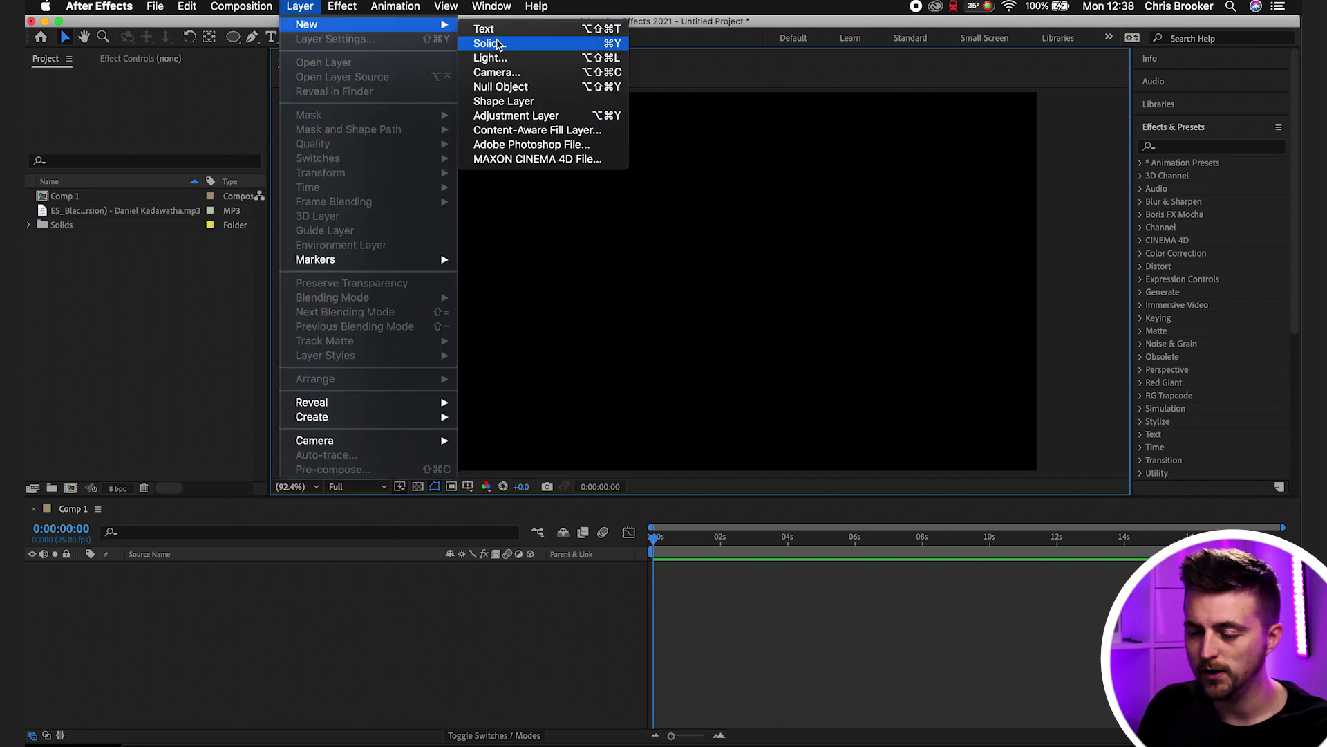
left_click(492, 43)
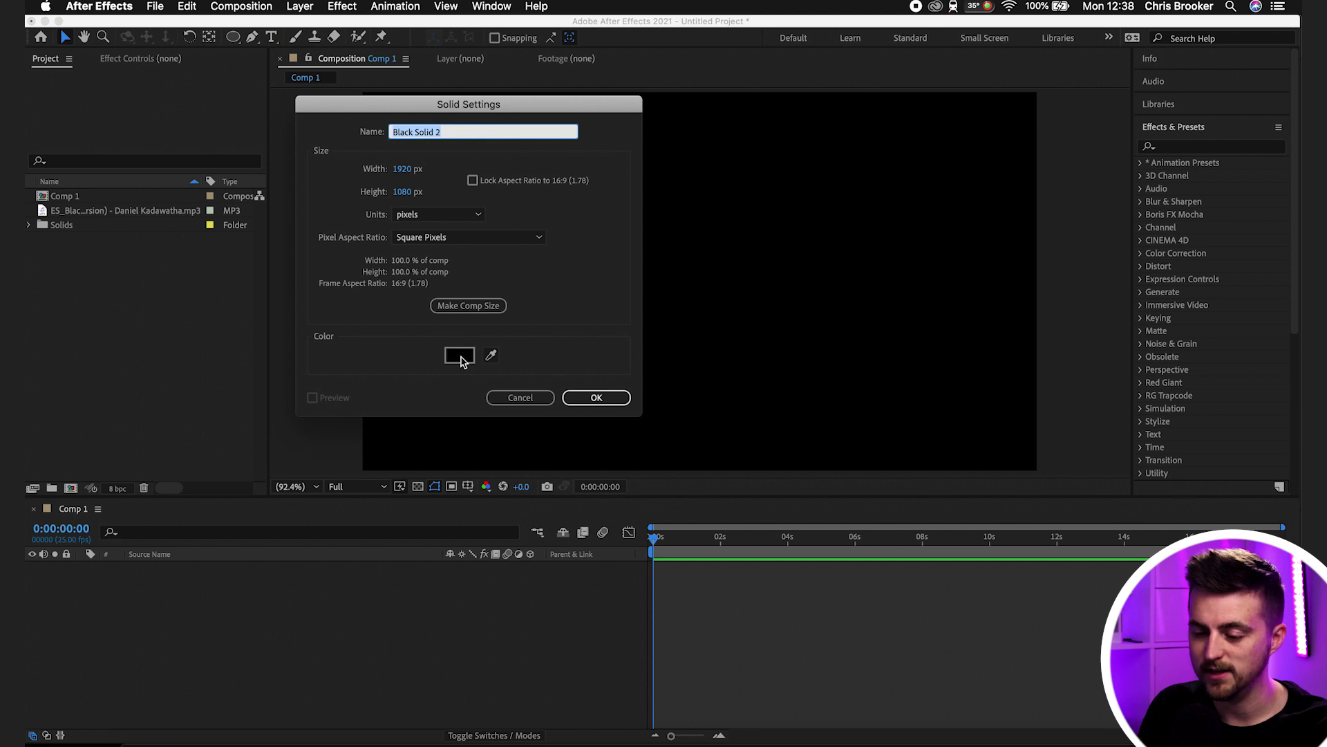
left_click(573, 399)
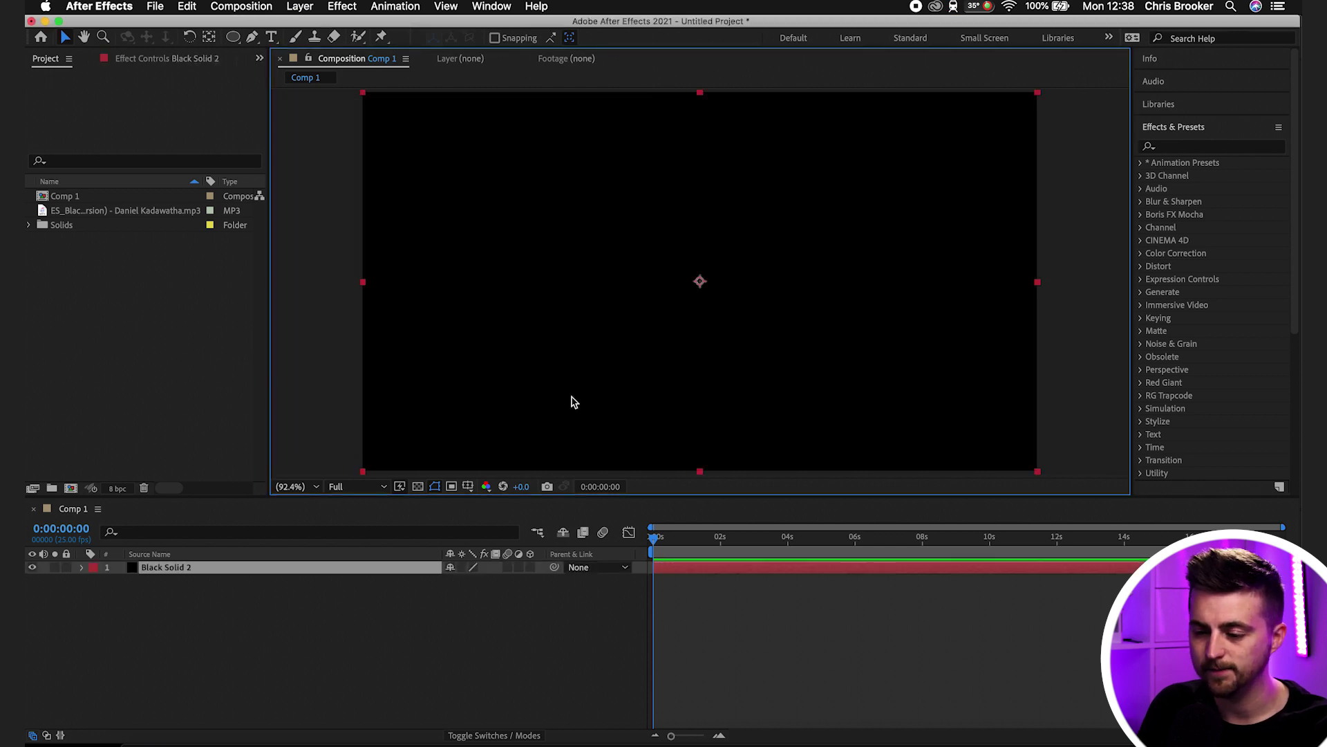
- Add the MP3 music track to the timeline beneath the solid and reselect Black Solid 2
left_click(138, 212)
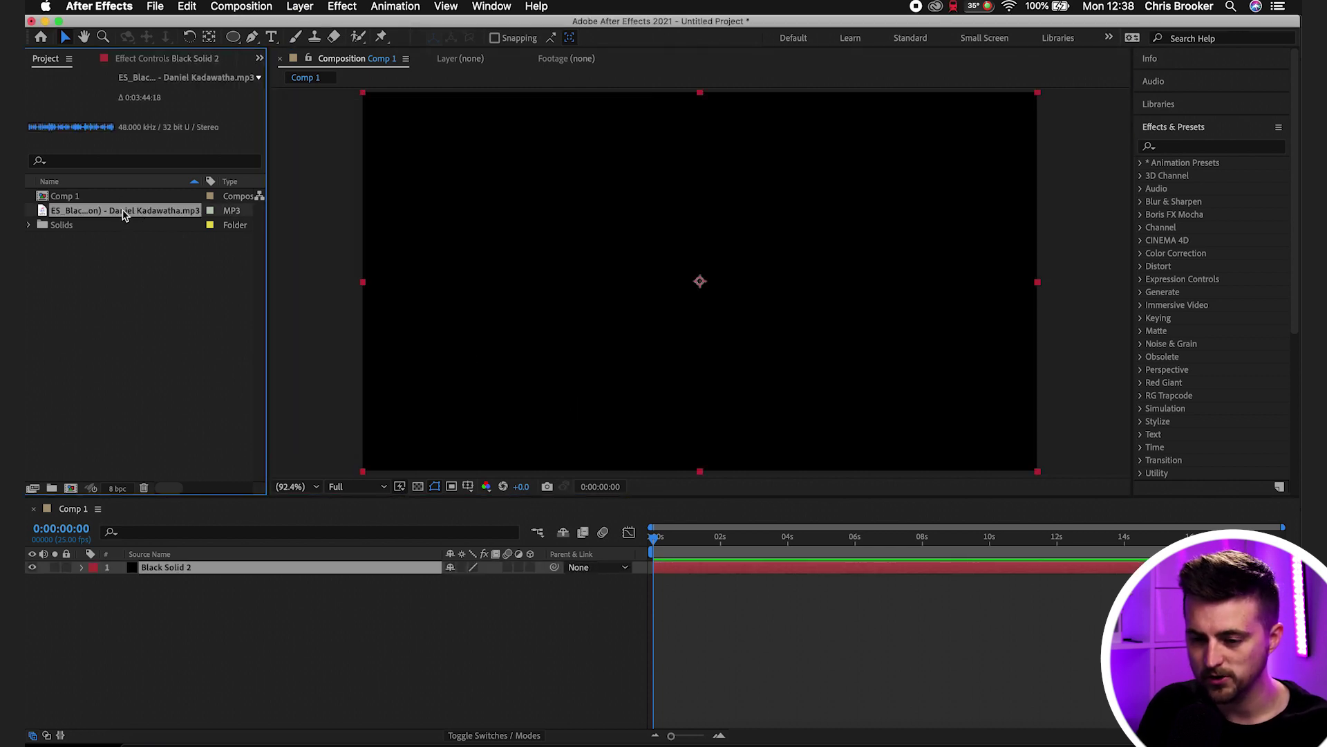
left_click_drag(123, 214, 367, 603)
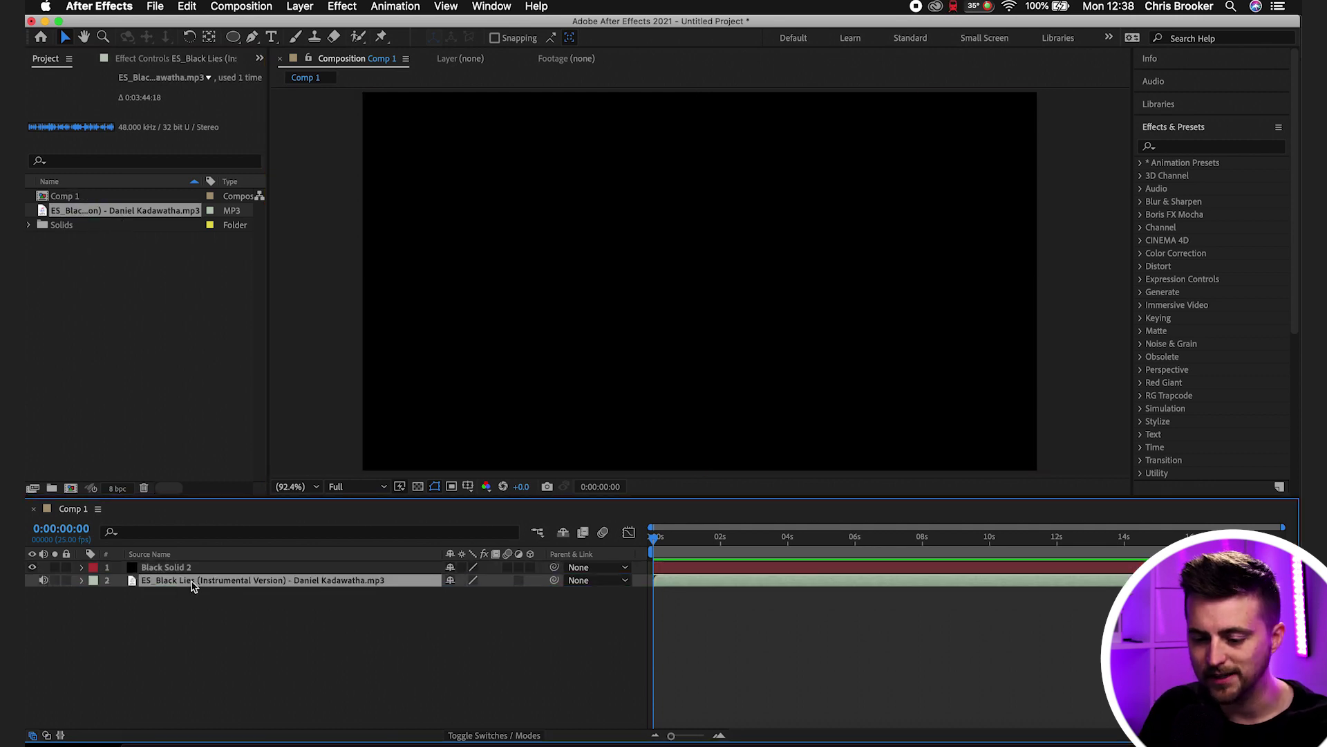
left_click(201, 568)
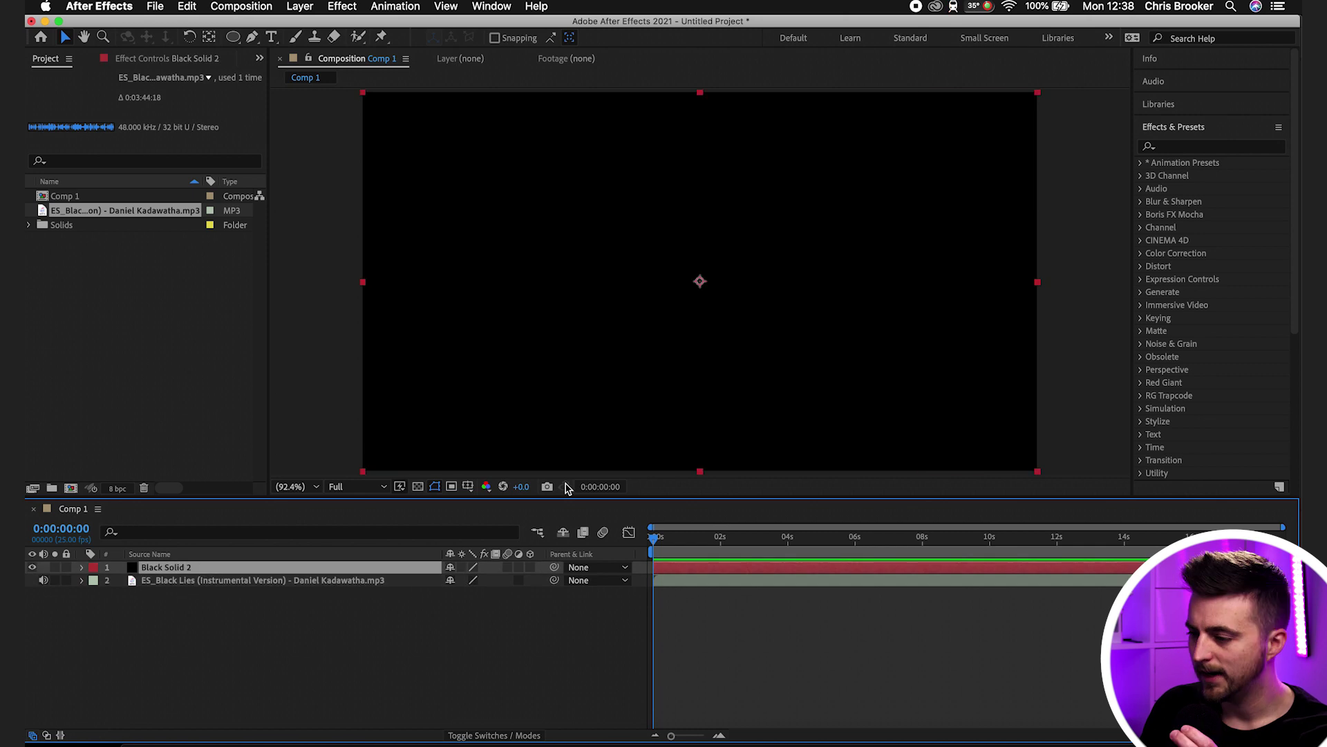
left_click(1205, 148)
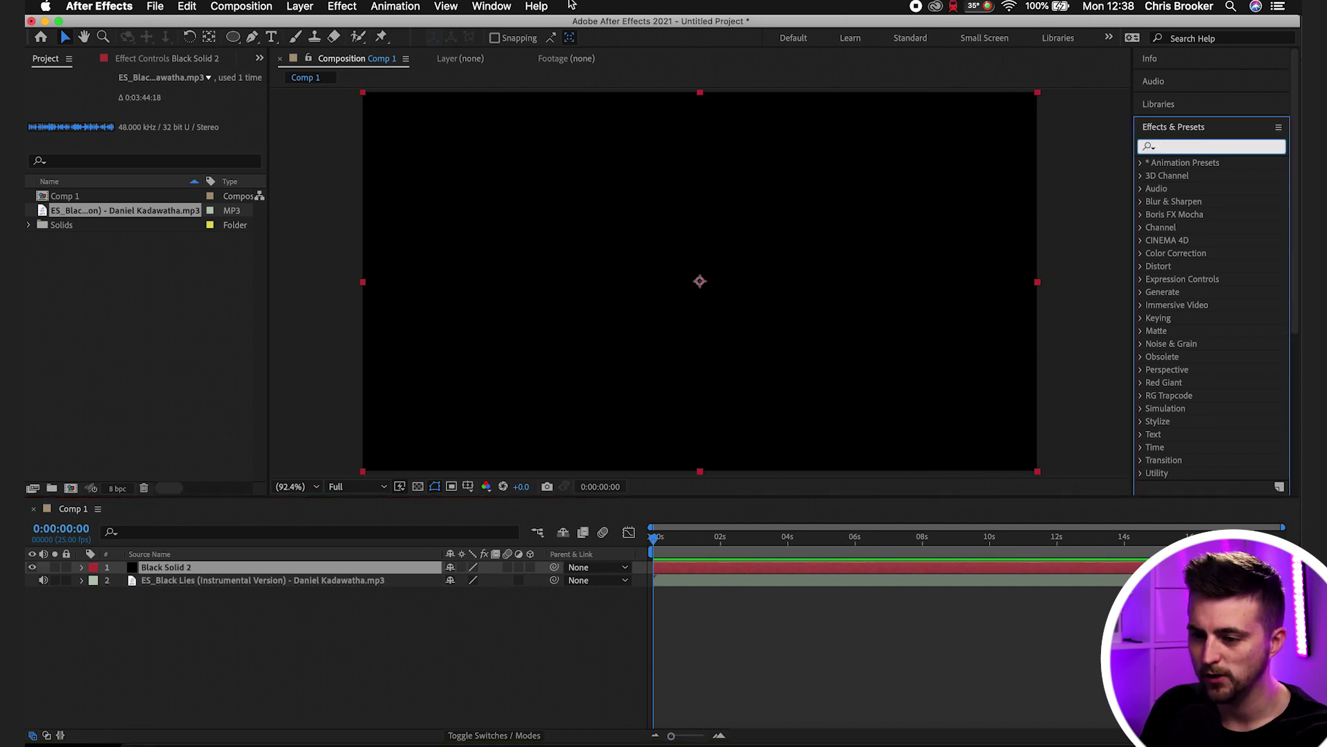
left_click(492, 6)
mouse_move(512, 24)
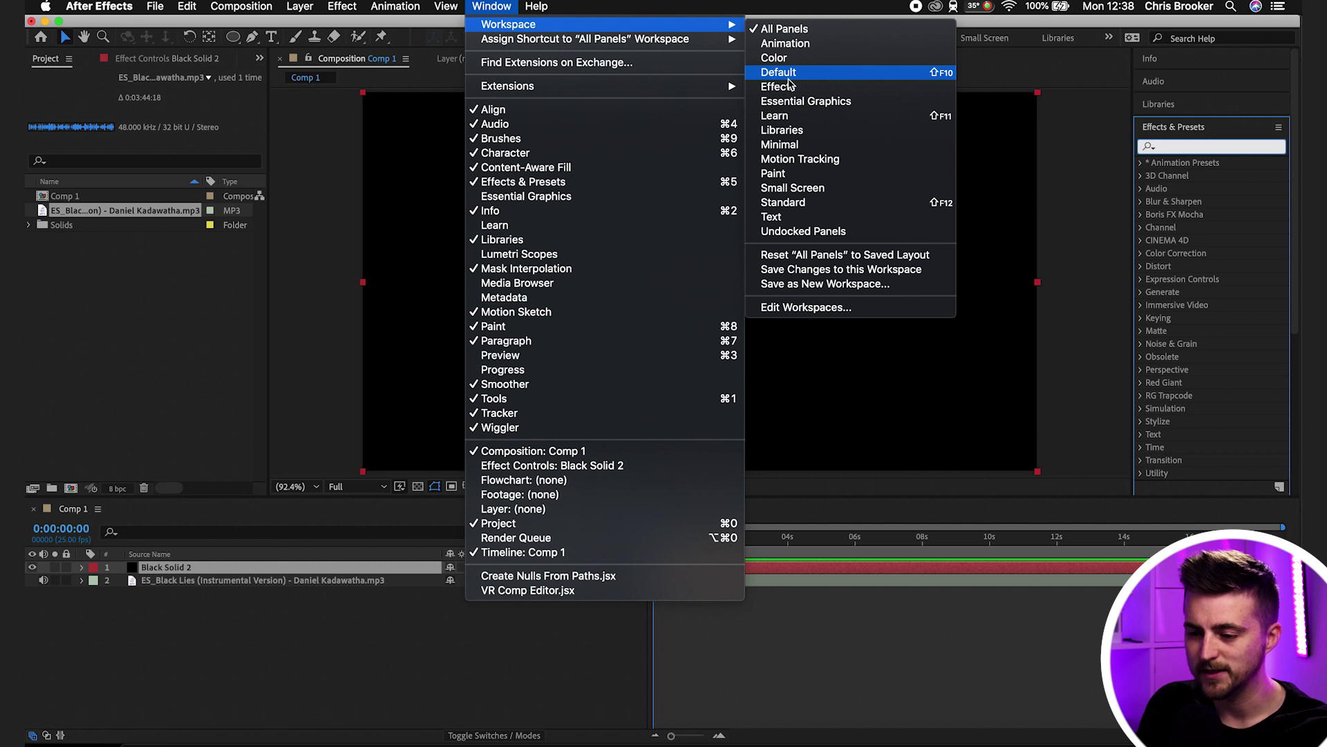
left_click(492, 6)
left_click(492, 6)
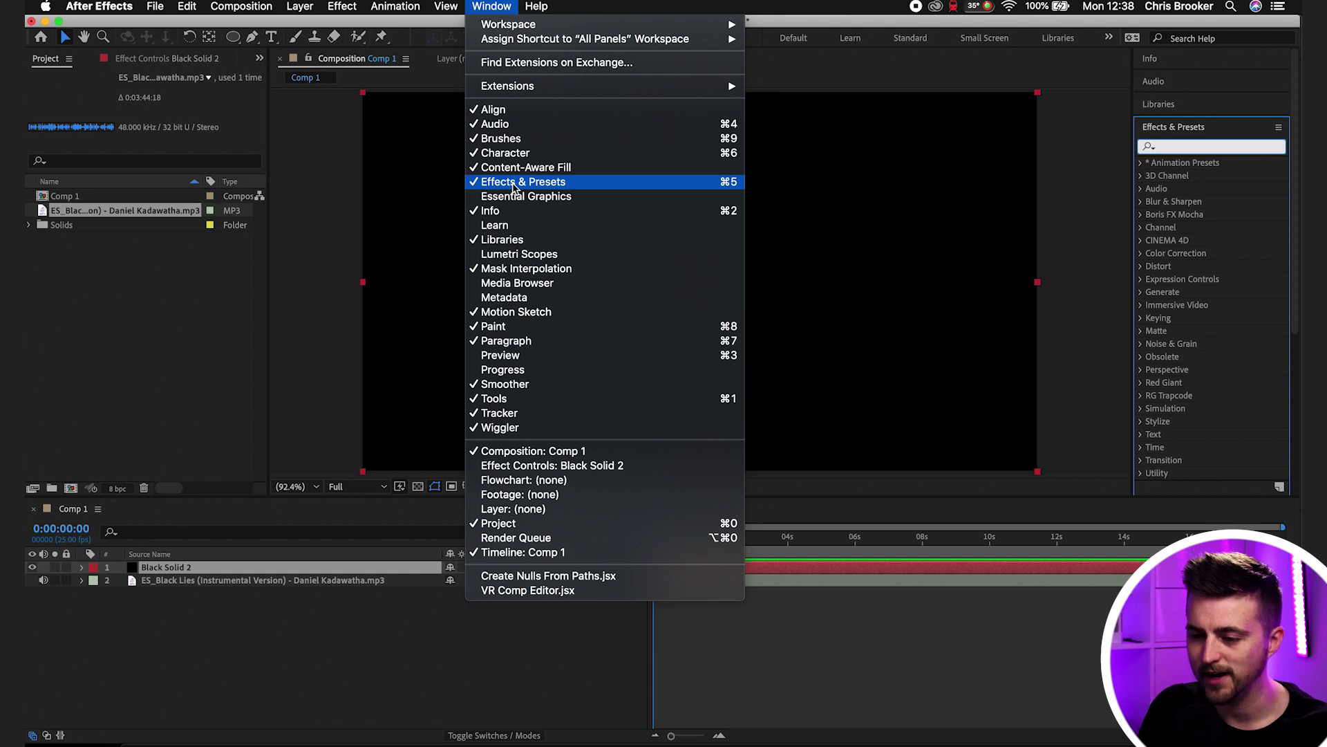
left_click(513, 183)
left_click(535, 7)
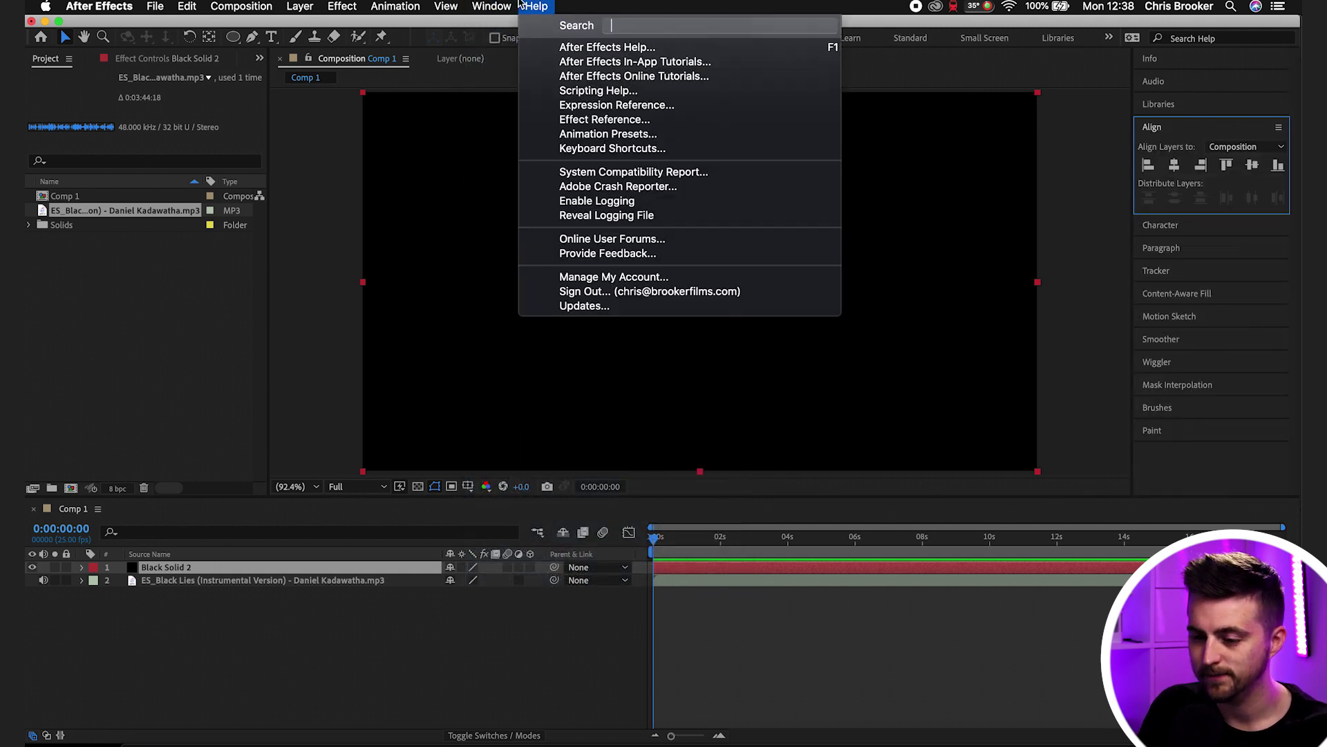
mouse_move(491, 6)
left_click(488, 183)
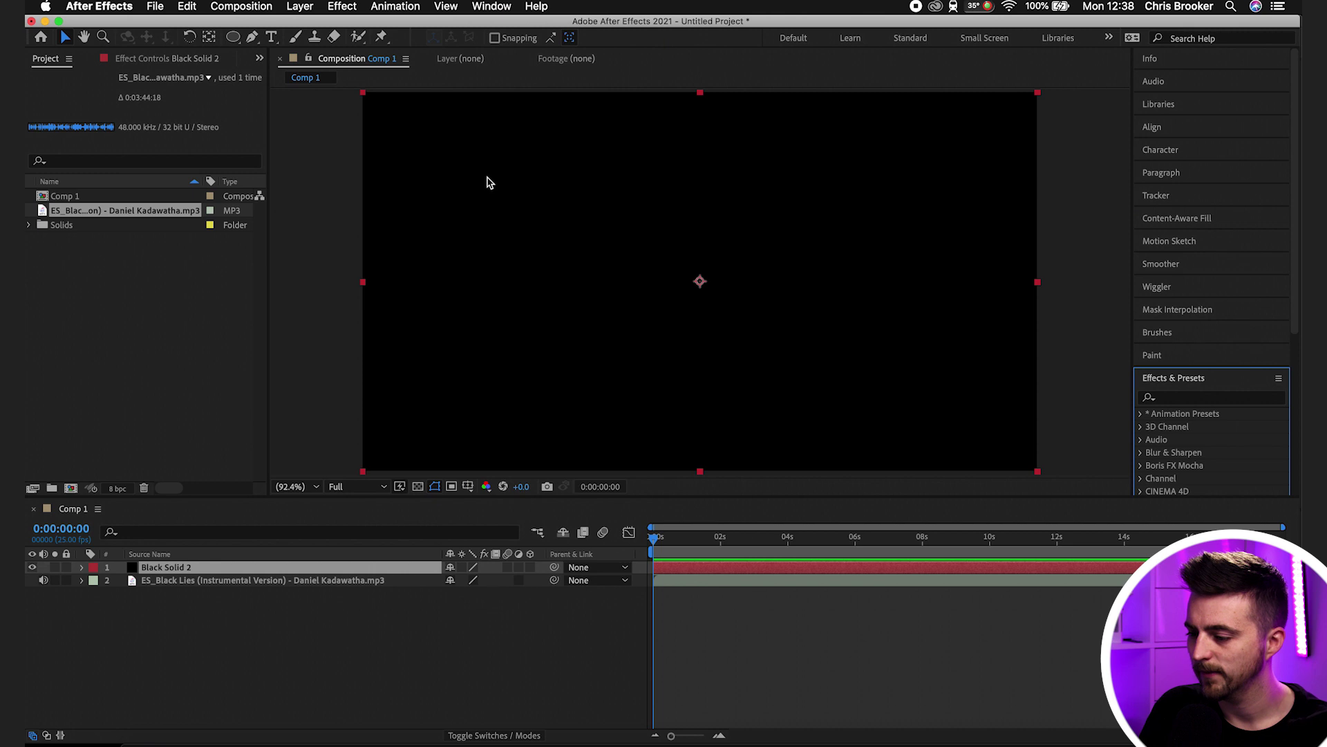
left_click(1201, 148)
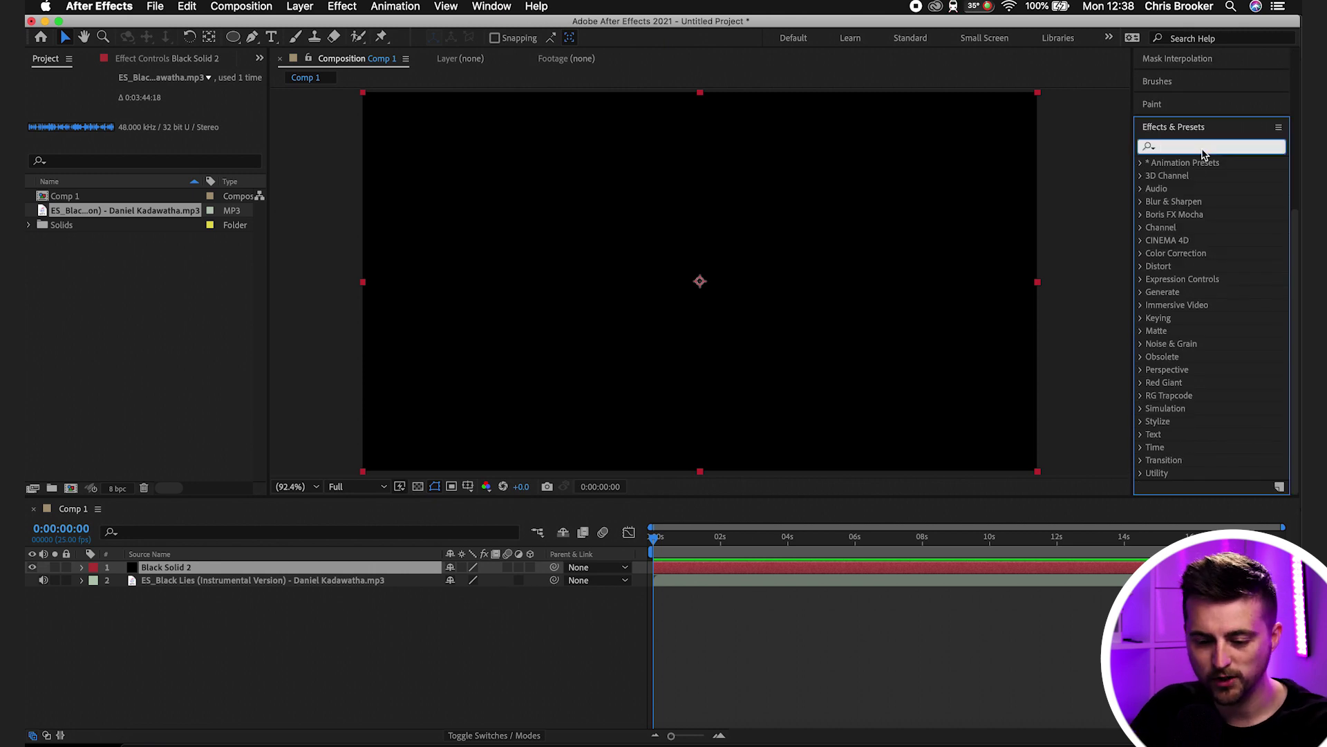
- Search 'audio' in Effects & Presets and apply Audio Spectrum to Black Solid 2
type("audio")
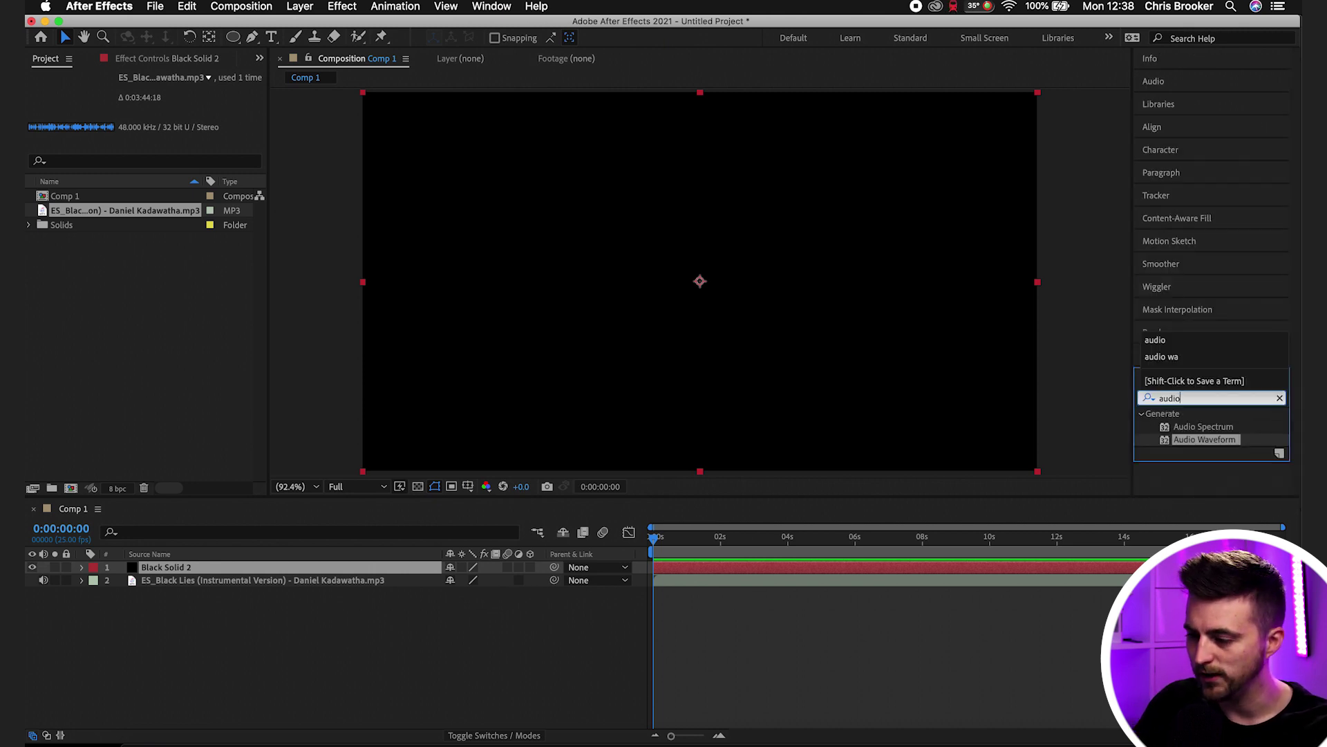
left_click(1214, 429)
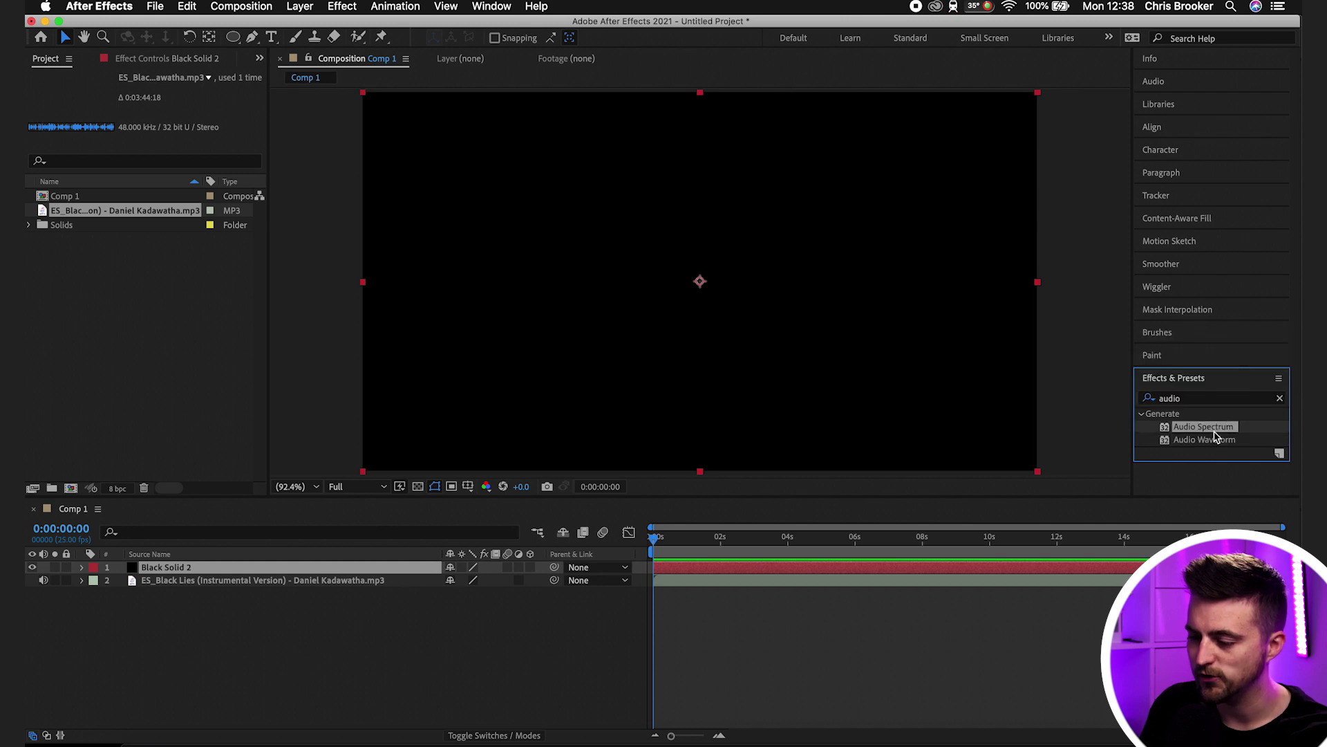
left_click(1209, 441)
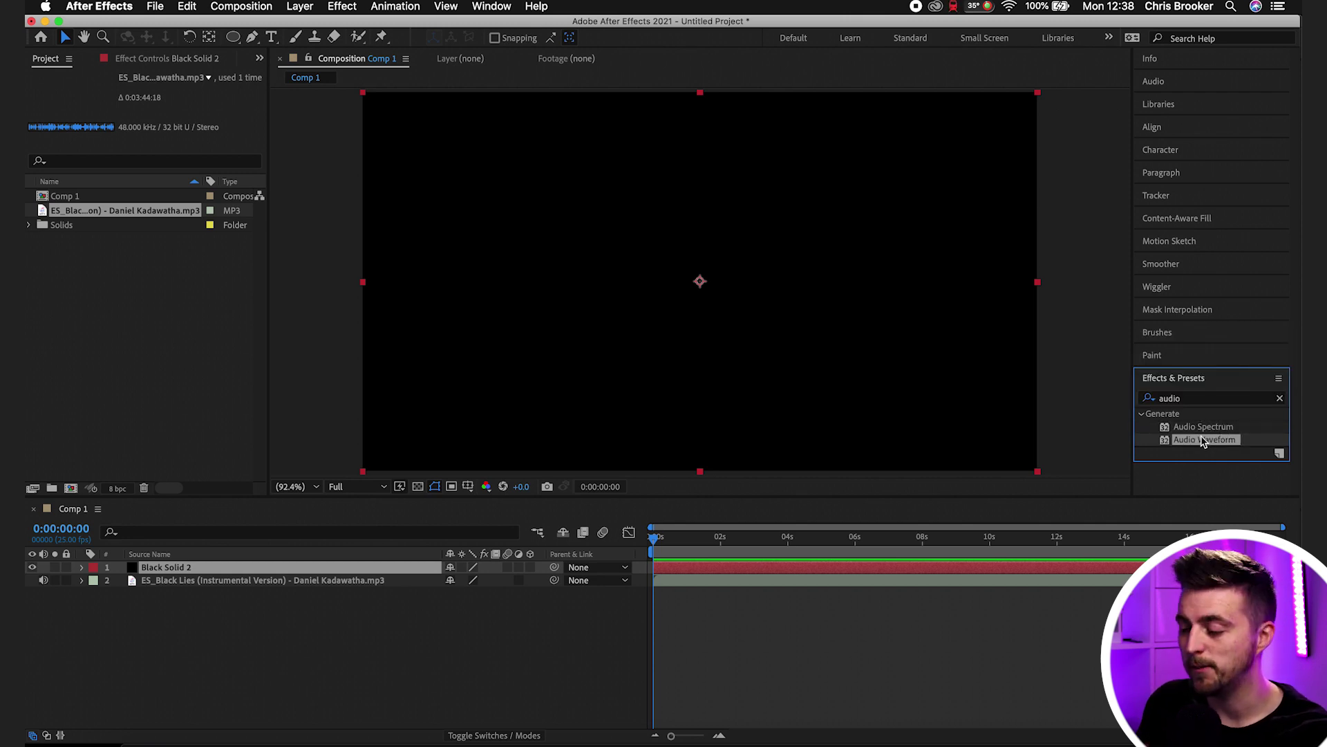
left_click(1206, 429)
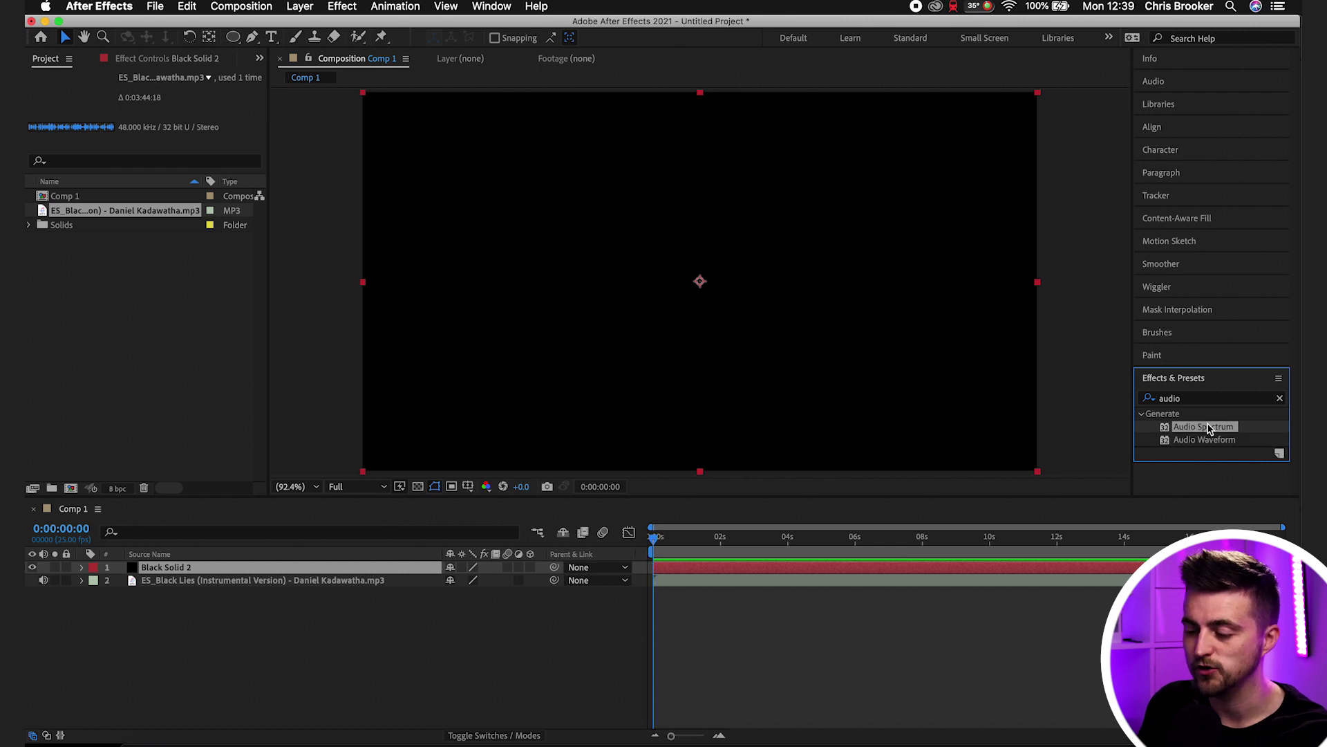
left_click_drag(1182, 430, 626, 293)
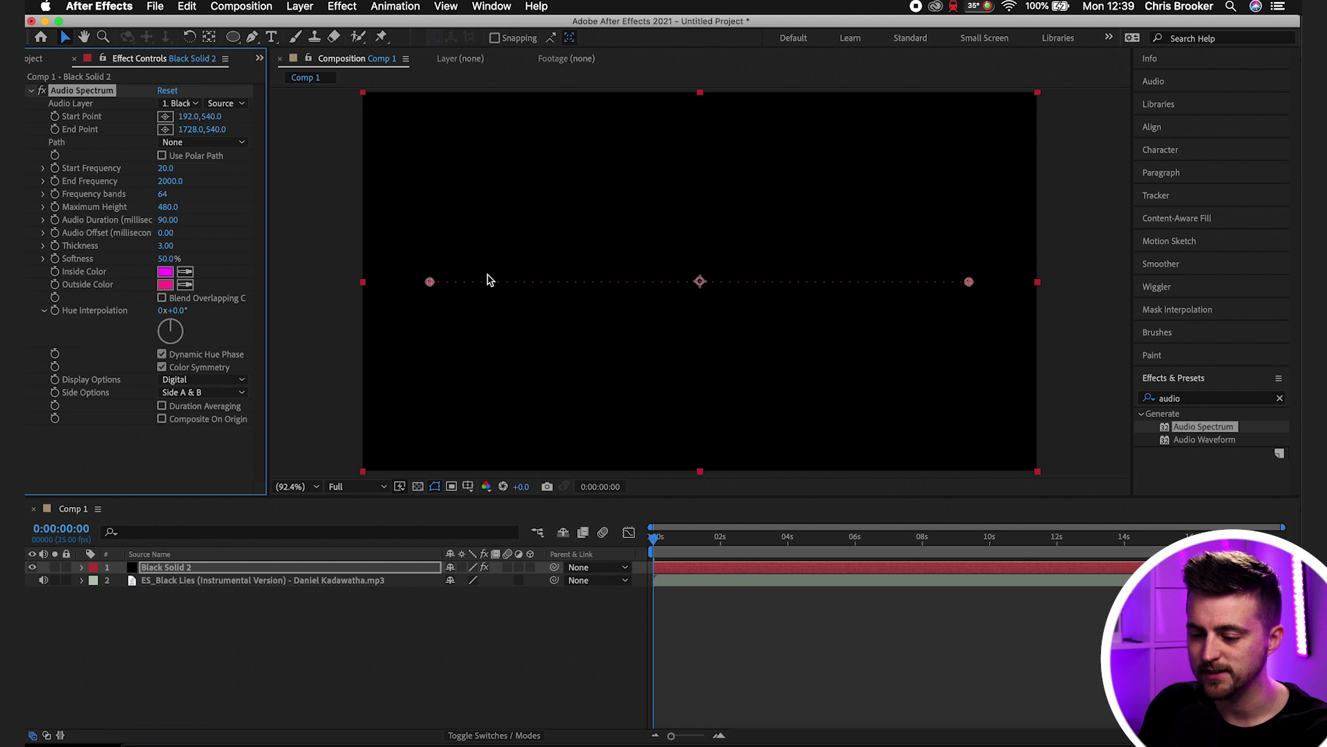
- Preview the comp, then set Audio Spectrum's Audio Layer to the MP3 track (layer 2)
key("space")
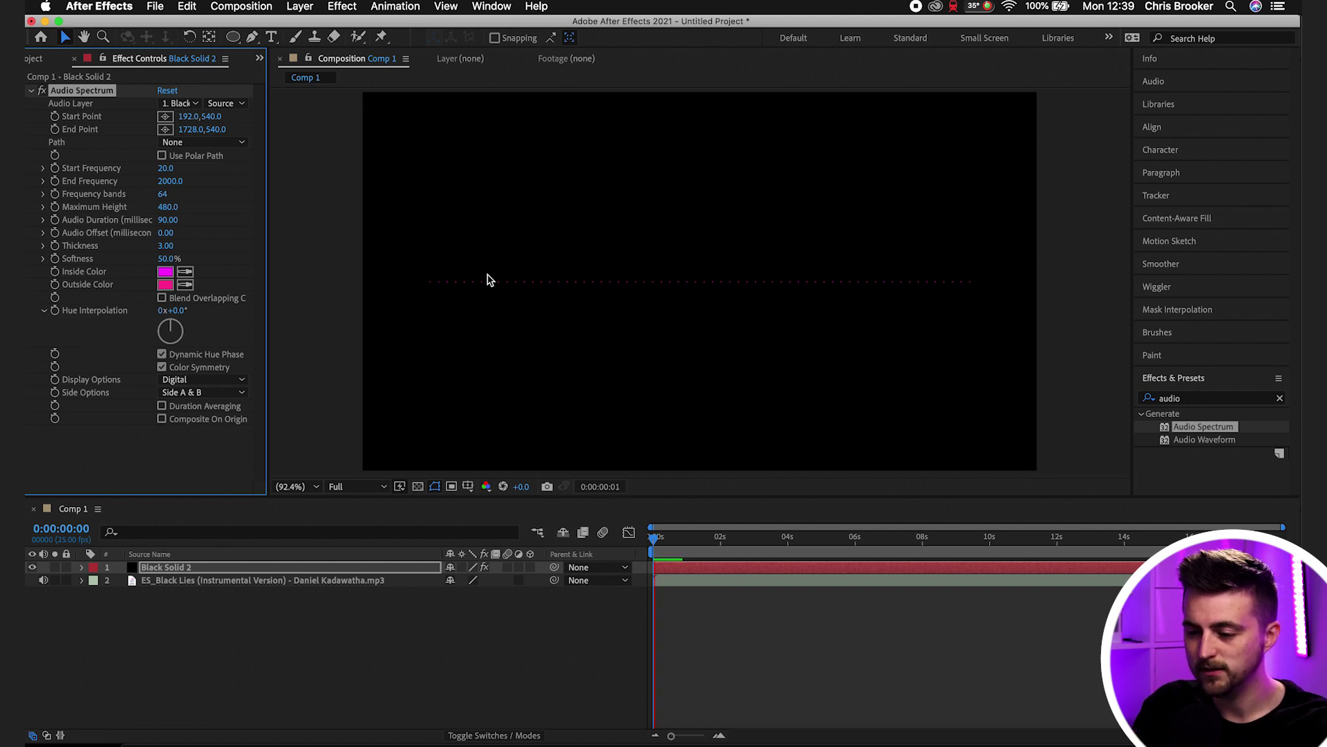
key("space")
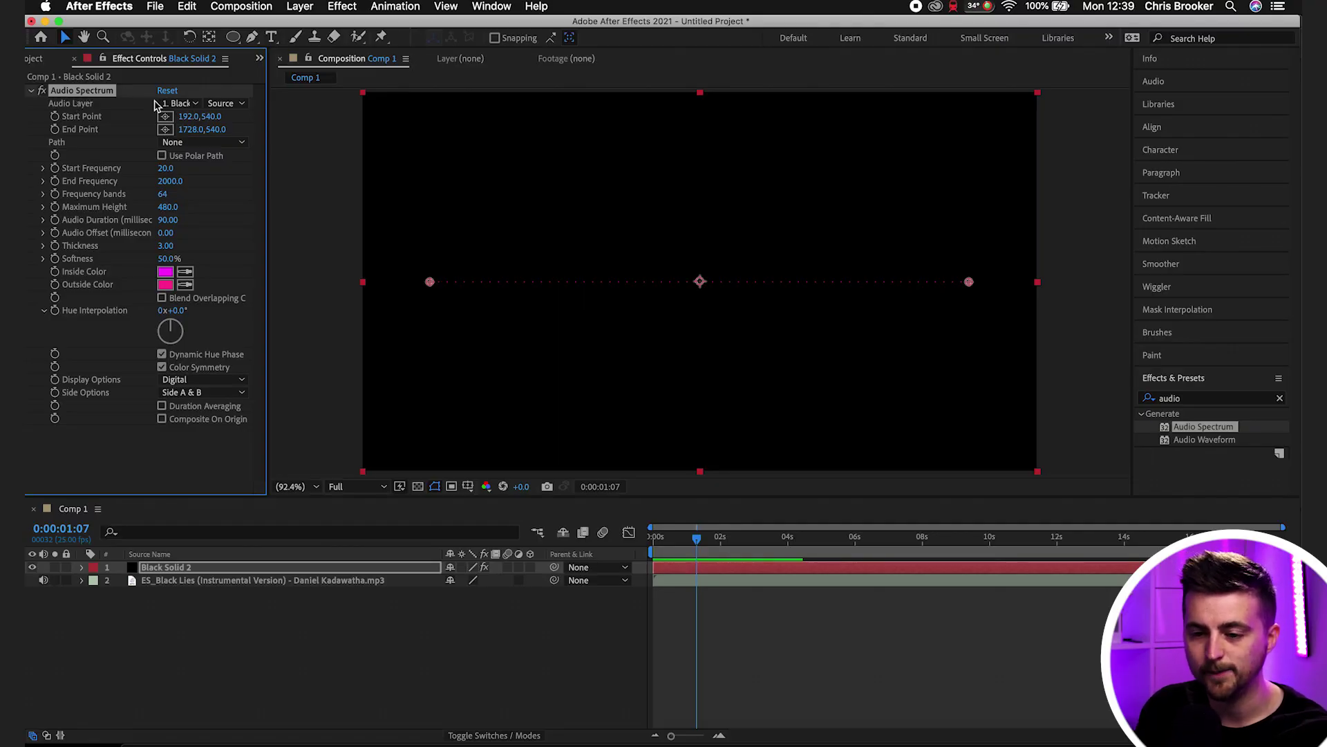
left_click(176, 104)
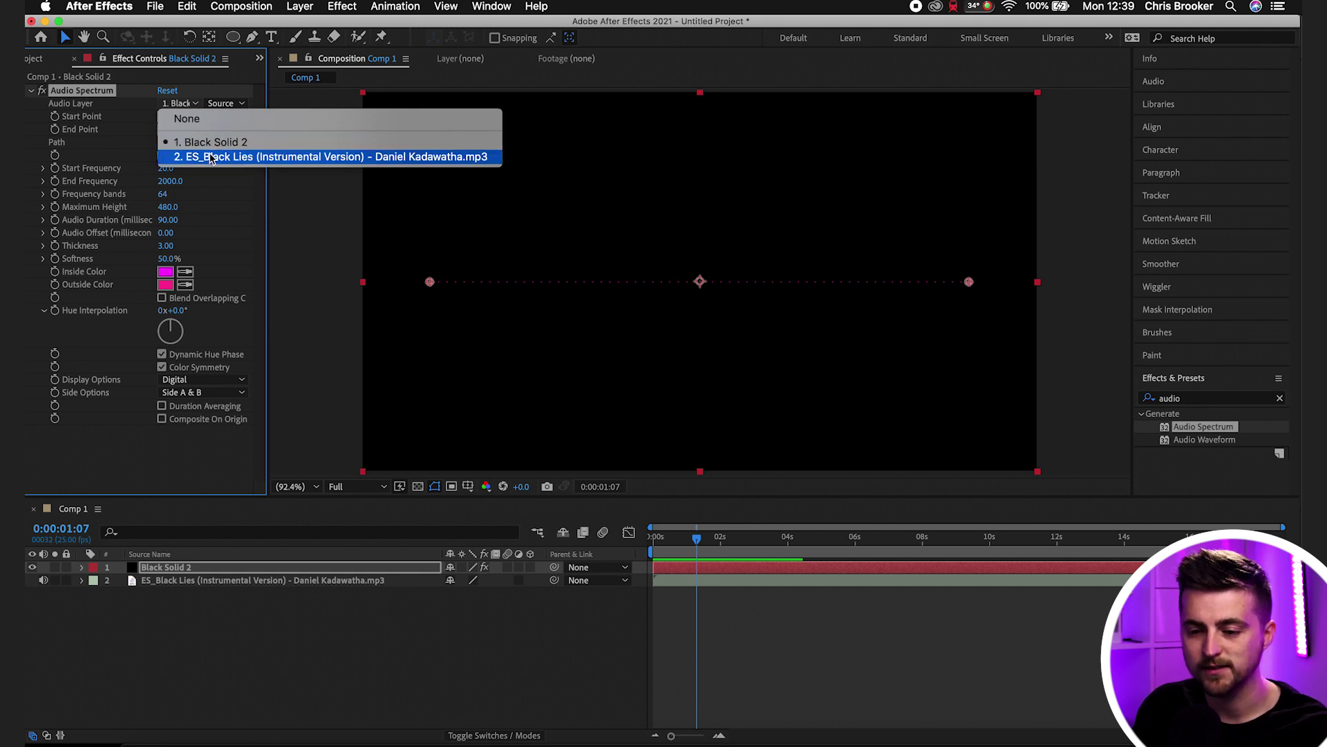
left_click(247, 158)
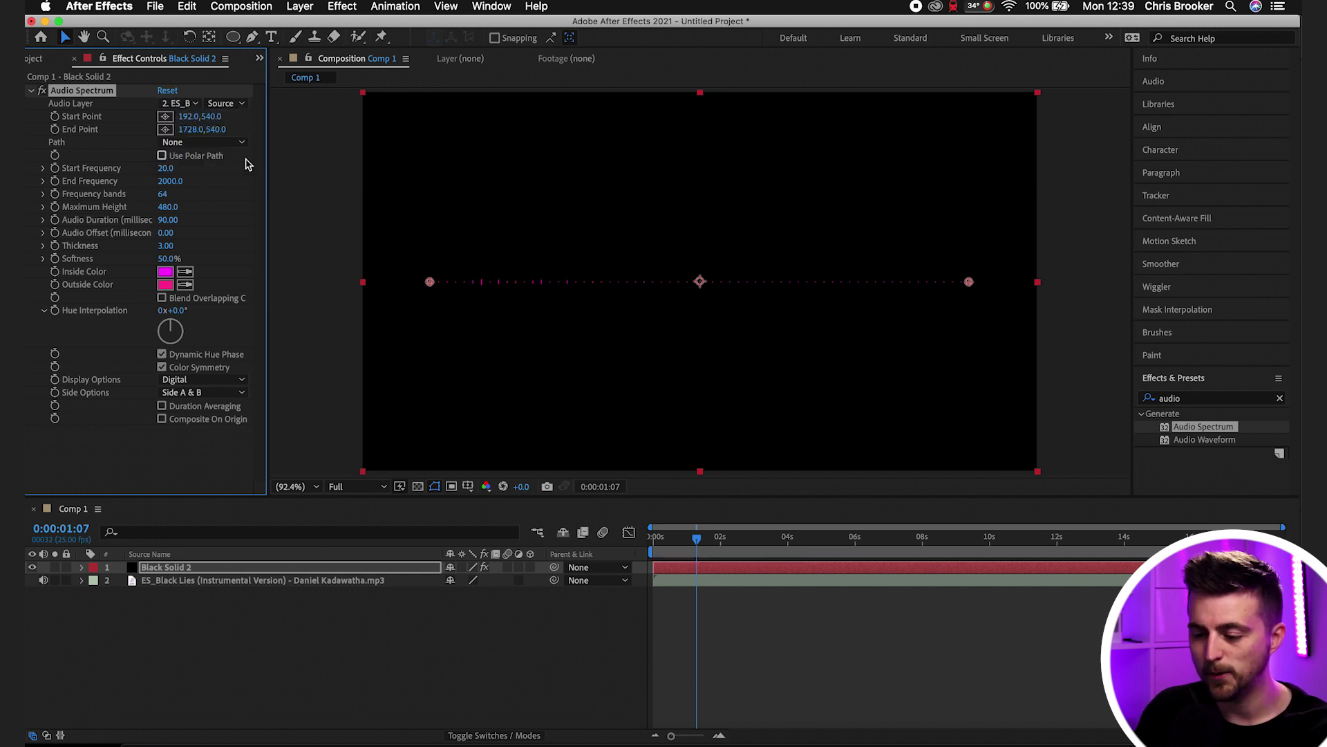
- Preview, try and undo an End Point move, then scrub Frequency bands from 64 to 262
left_click(388, 580)
key("space")
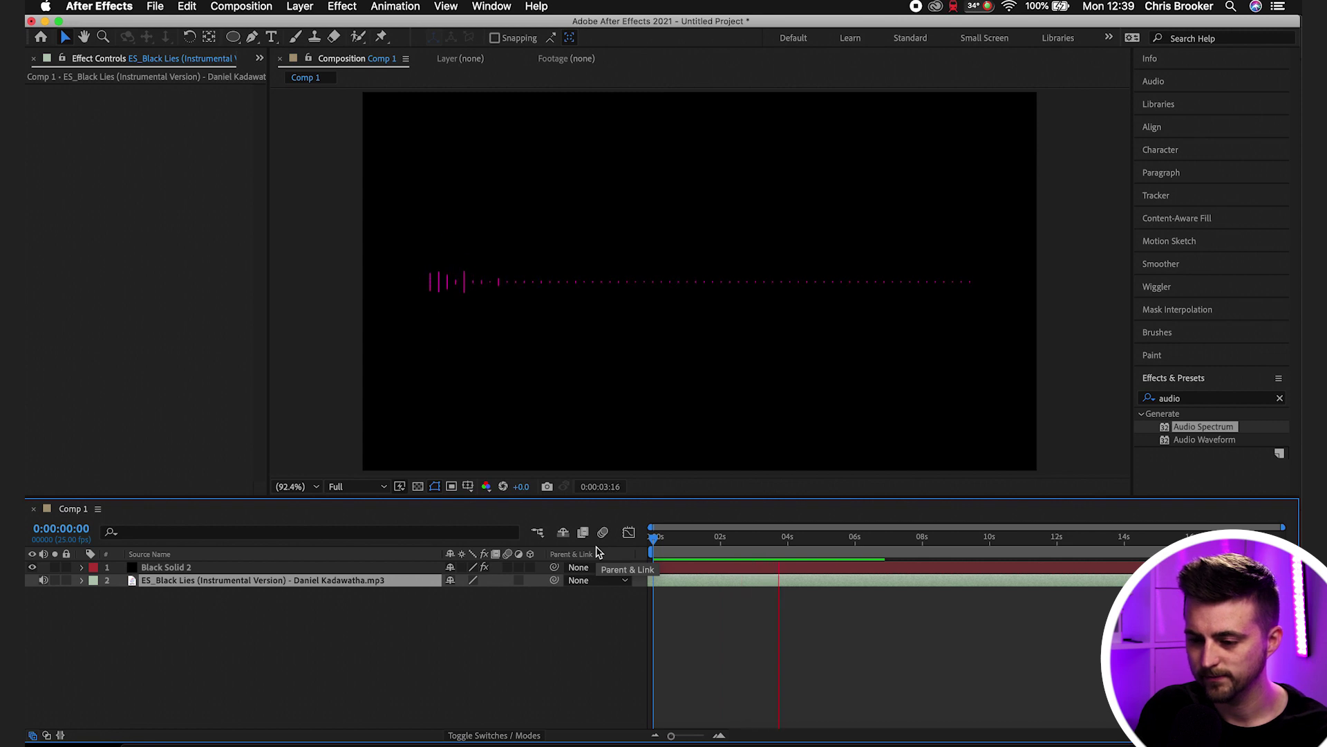
left_click(695, 568)
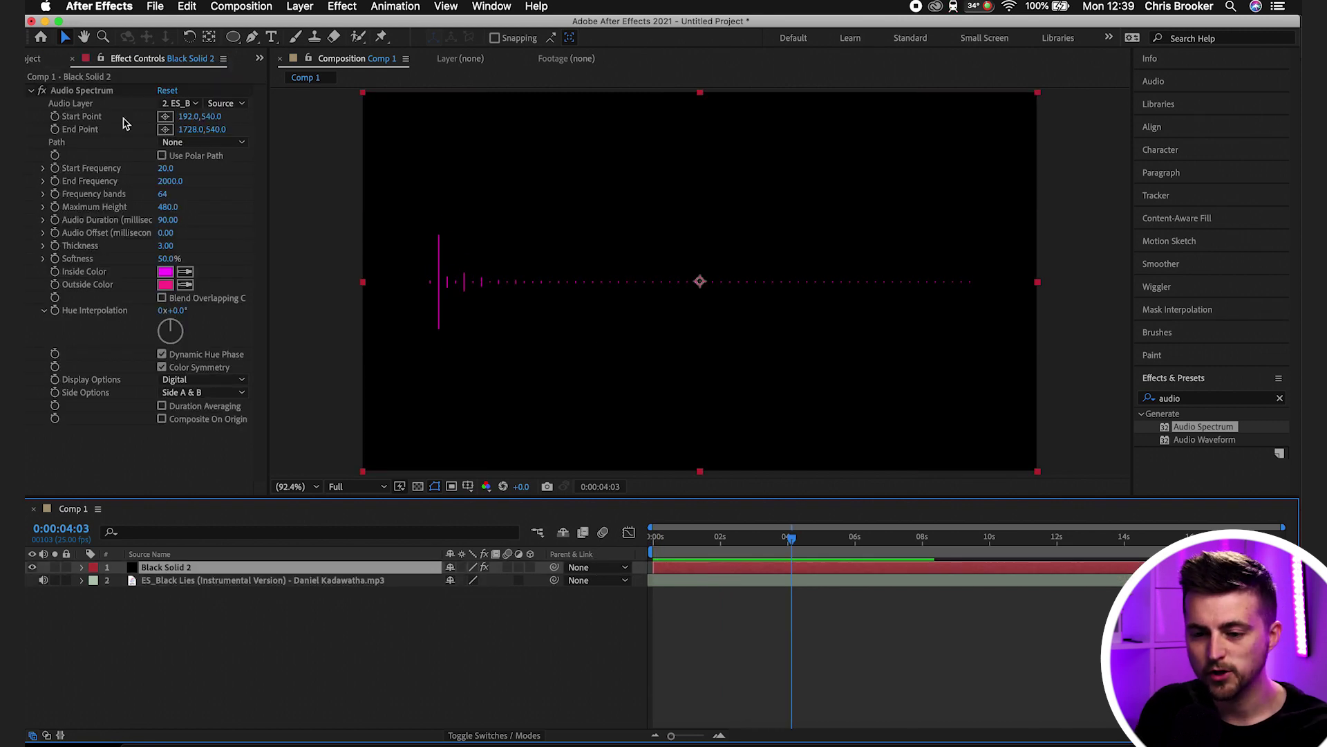
left_click(94, 92)
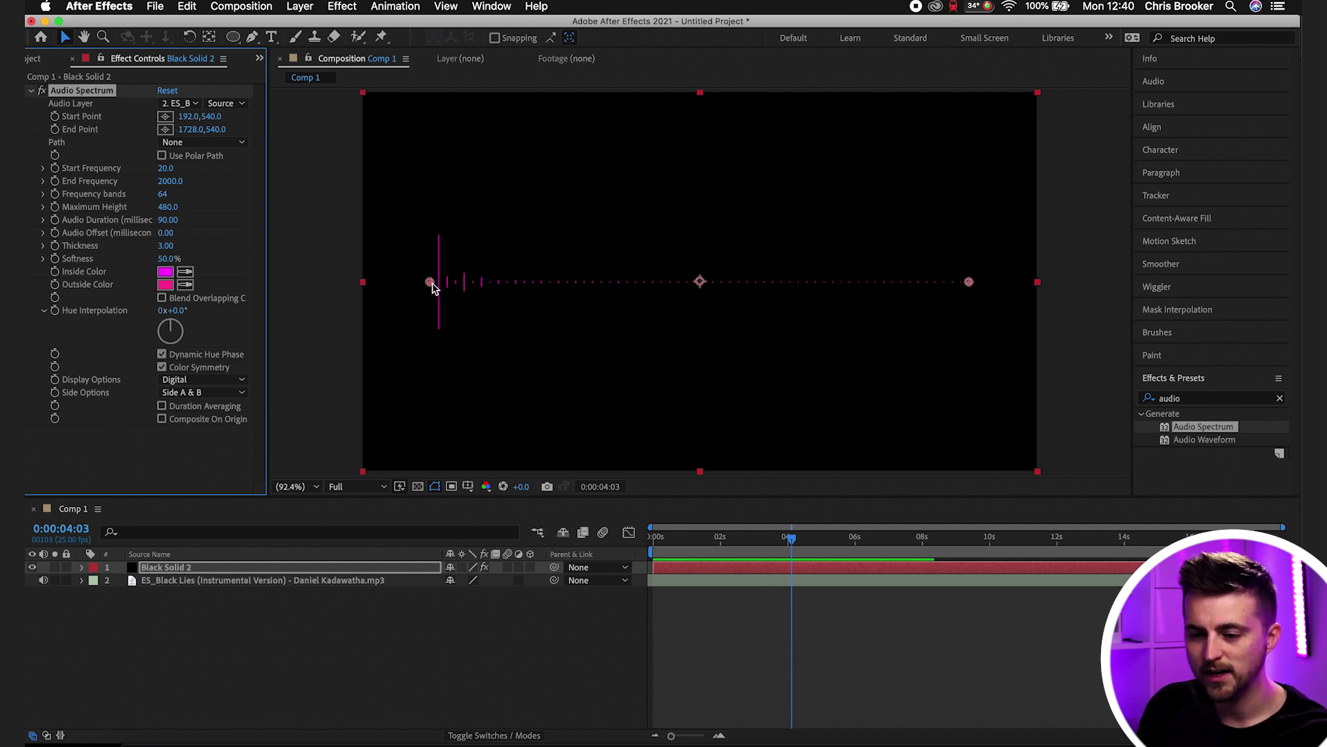
left_click_drag(969, 281, 898, 255)
key("super+z")
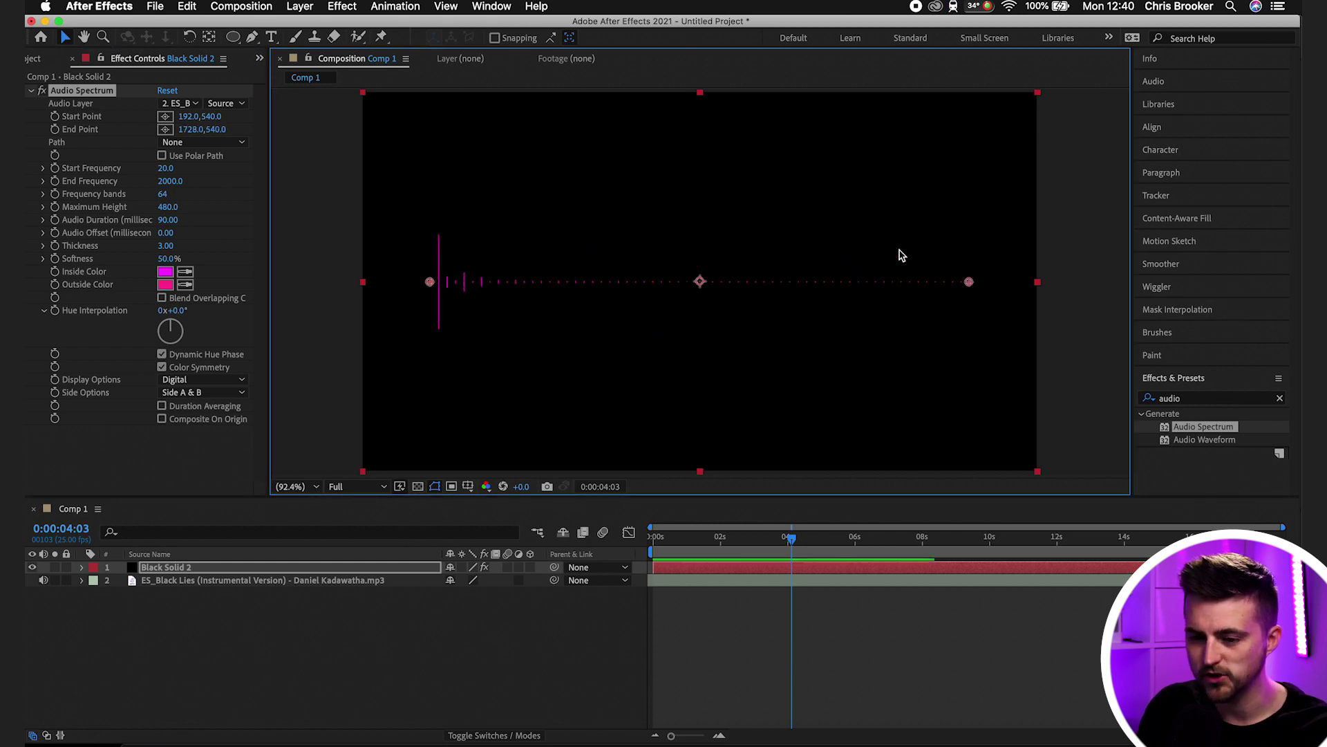
left_click(98, 194)
left_click_drag(164, 195, 313, 201)
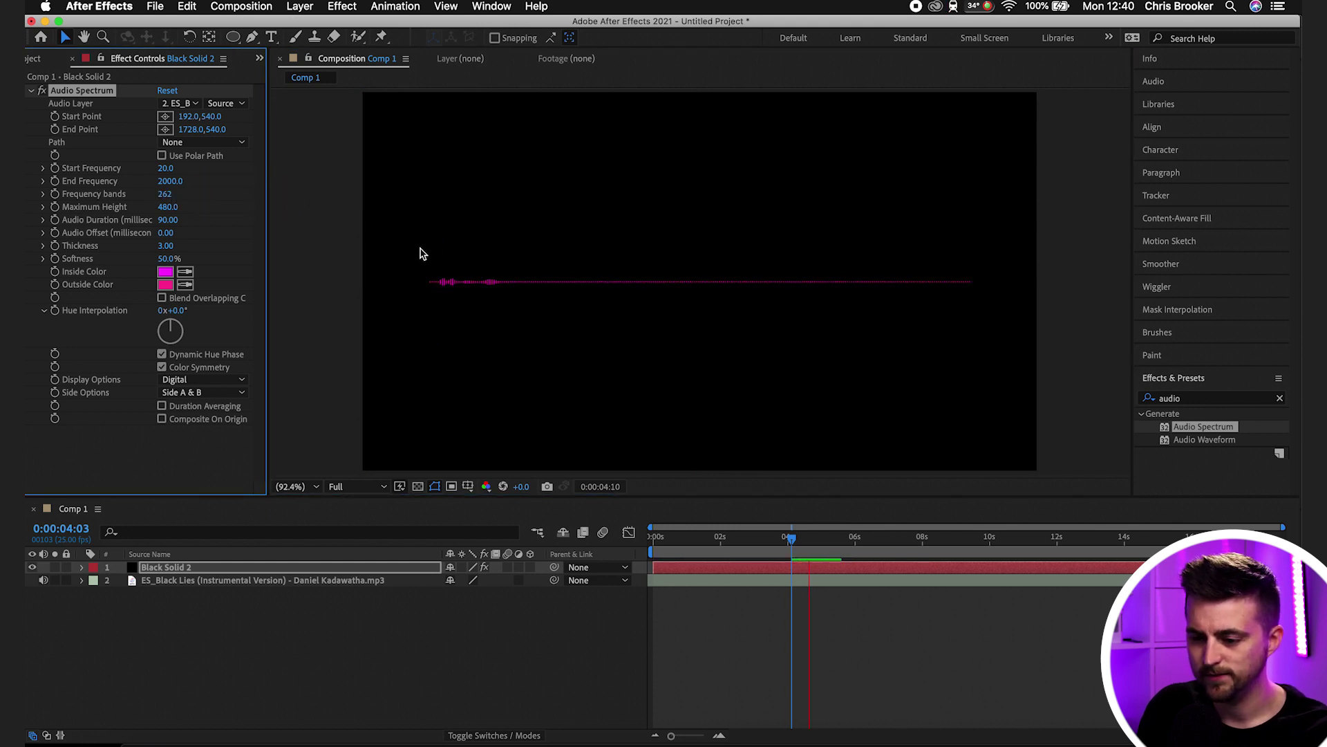
- Try 10 frequency bands, then enter 200 and preview the denser spectrum
key("space")
left_click(167, 197)
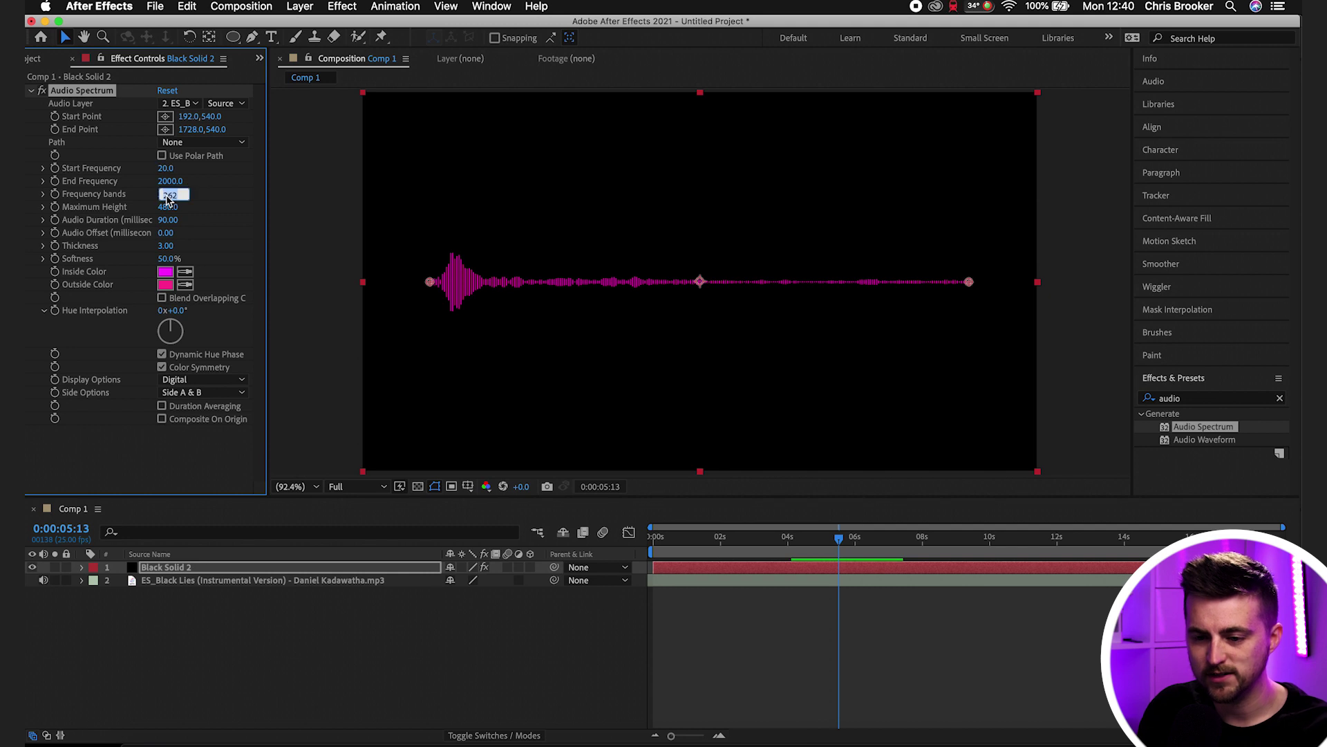
type("10")
key("Return")
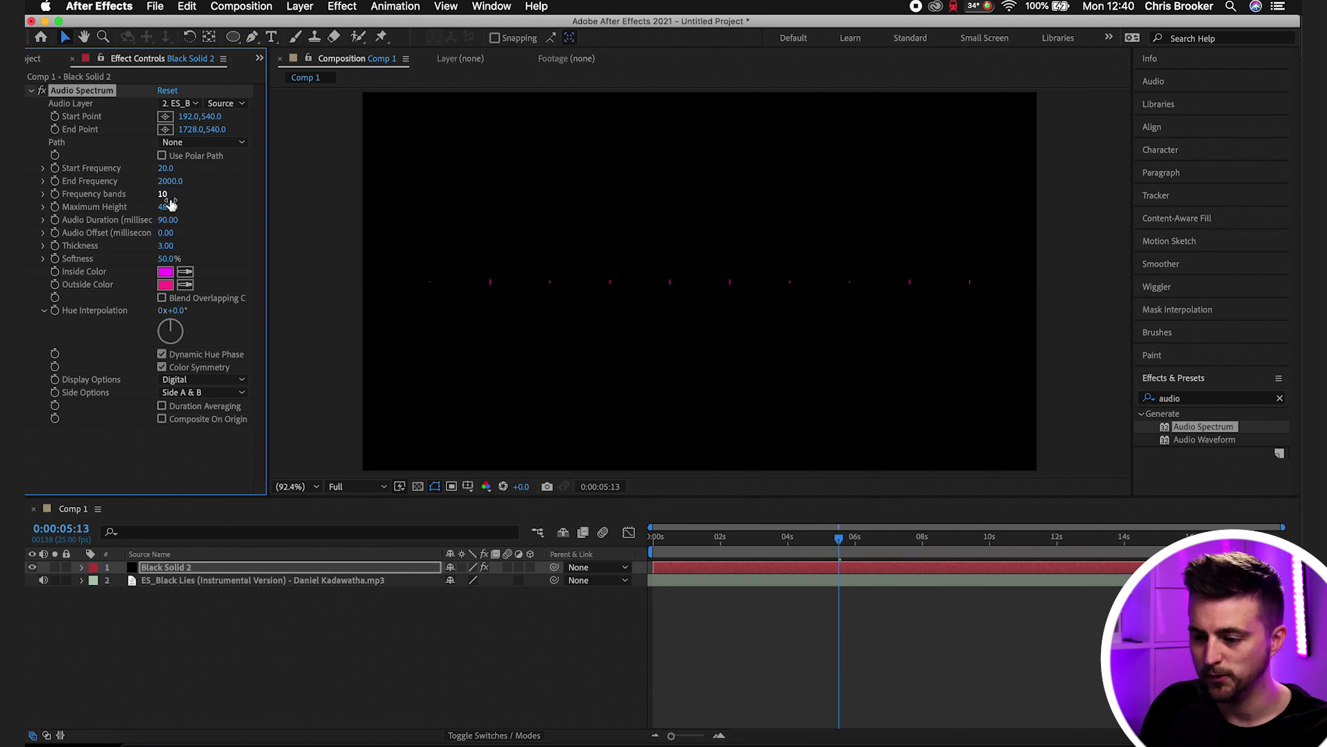
key("space")
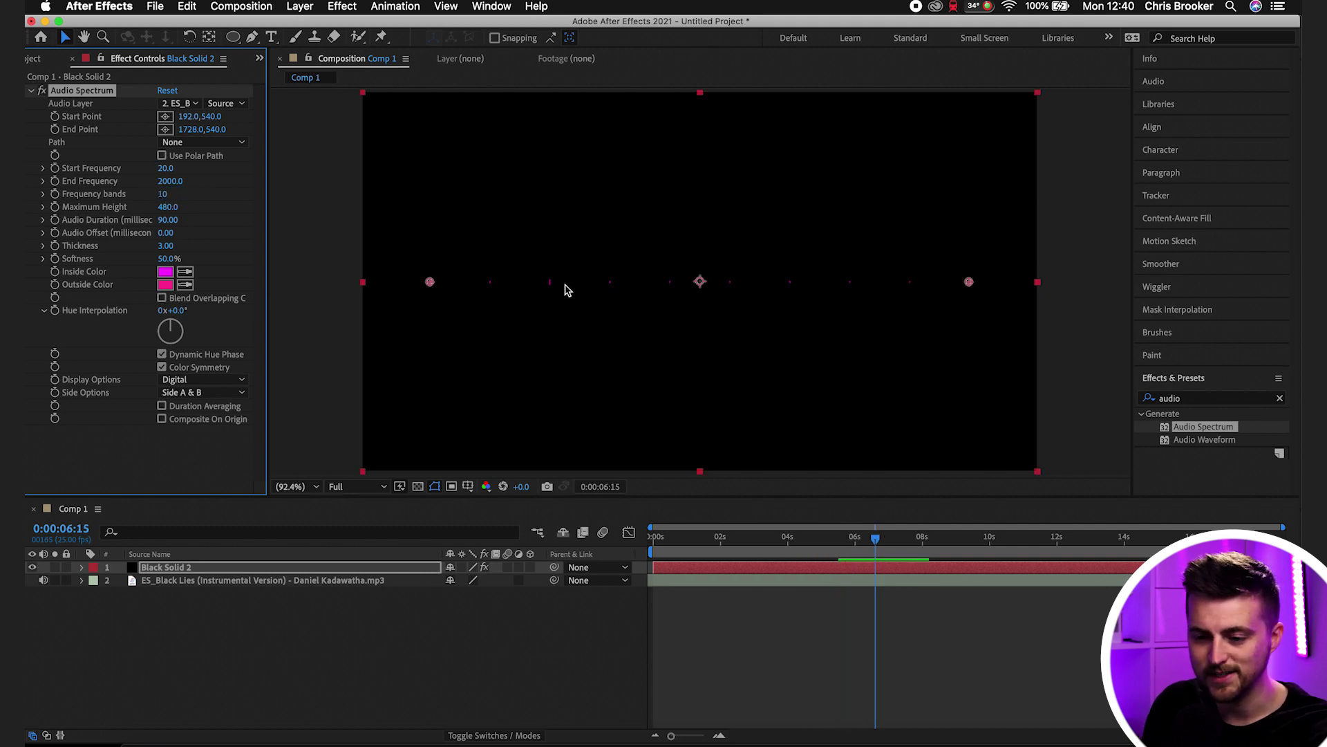
left_click(163, 194)
type("200")
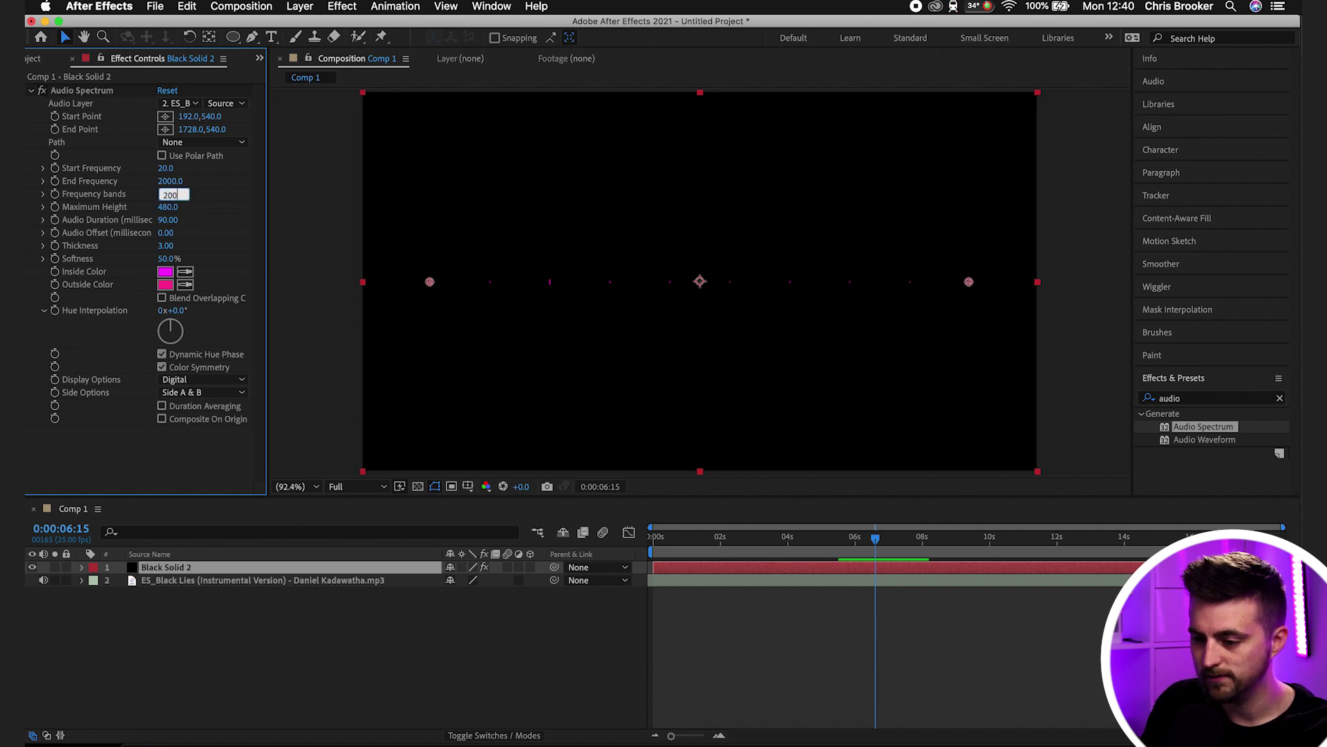
key("Return")
key("space")
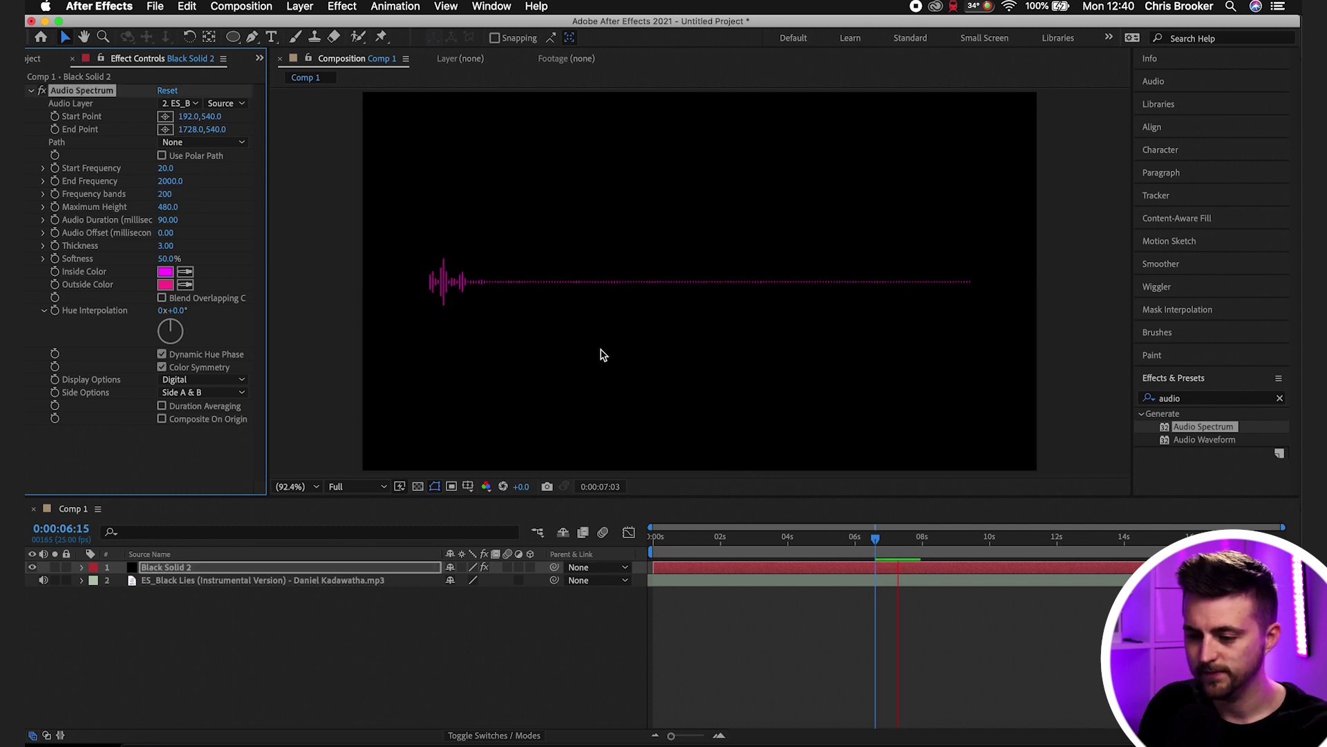
key("space")
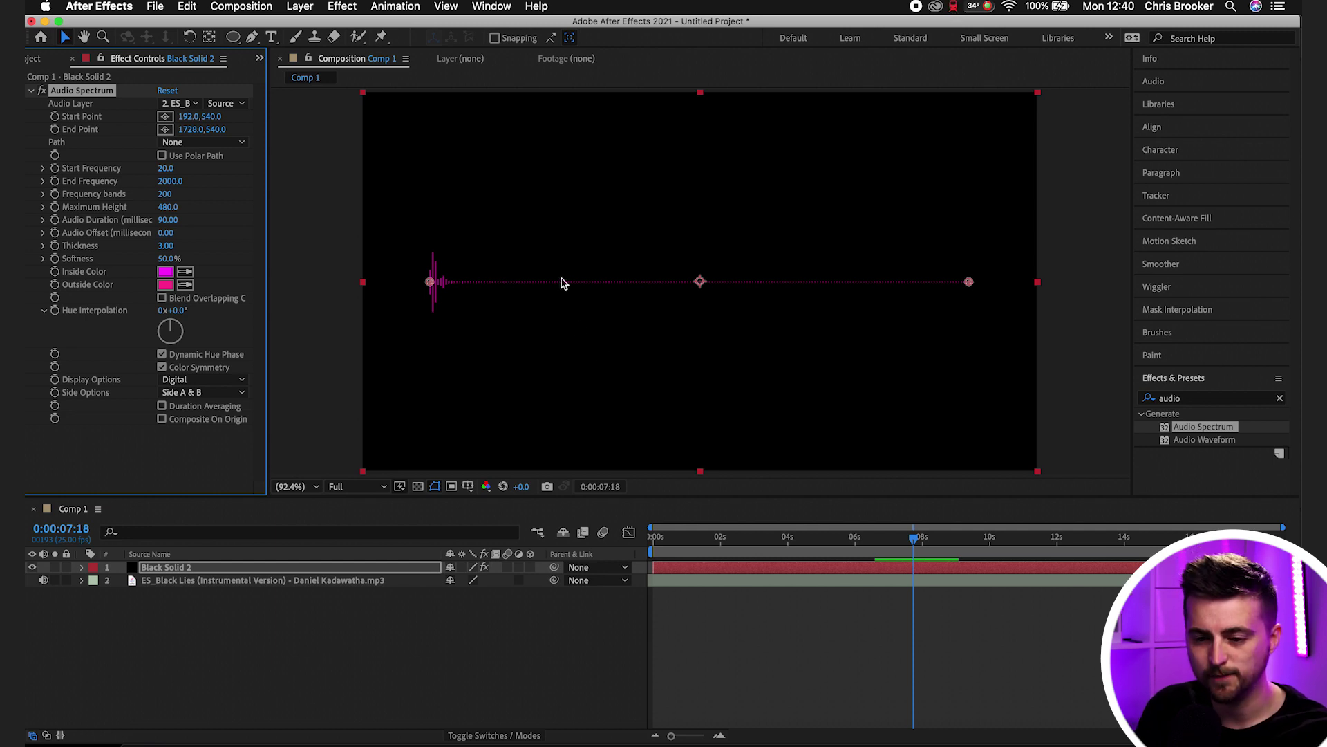
- Try Maximum Height values of 1000 and 5220, previewing each
left_click(168, 209)
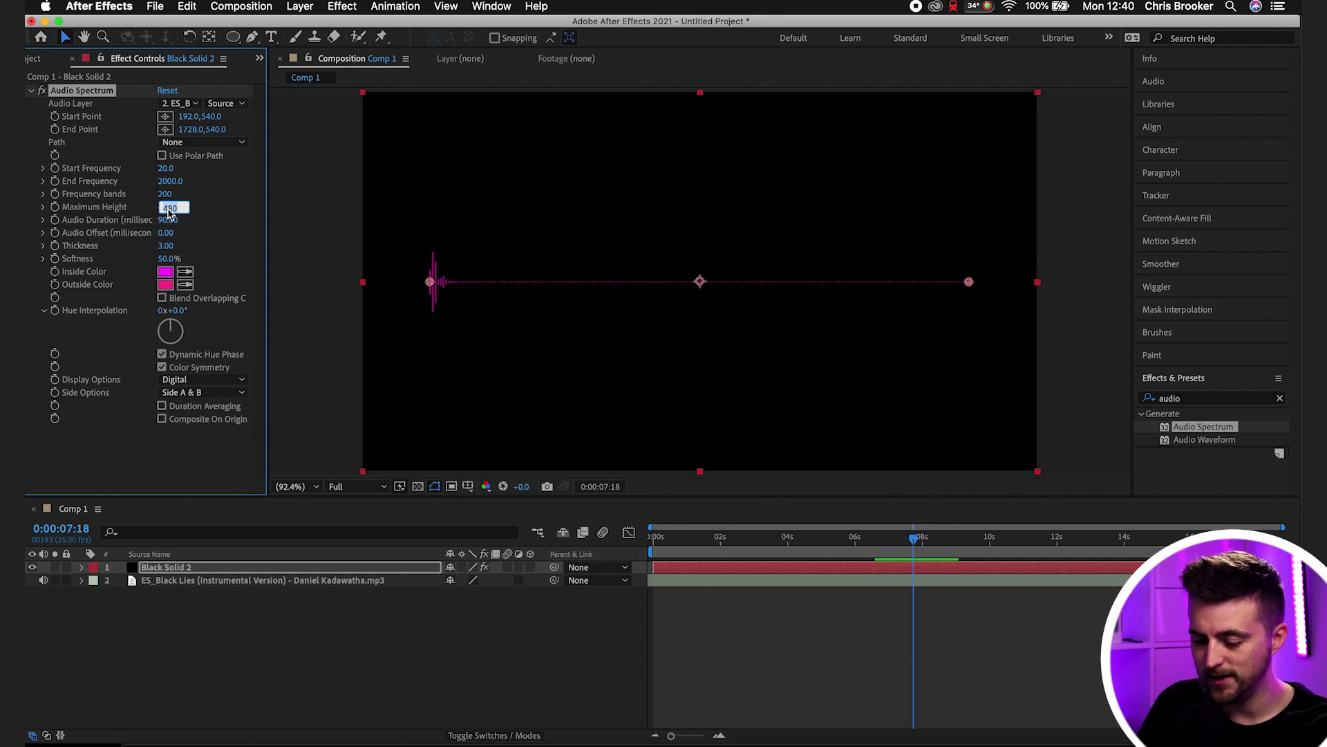
type("1000")
key("Return")
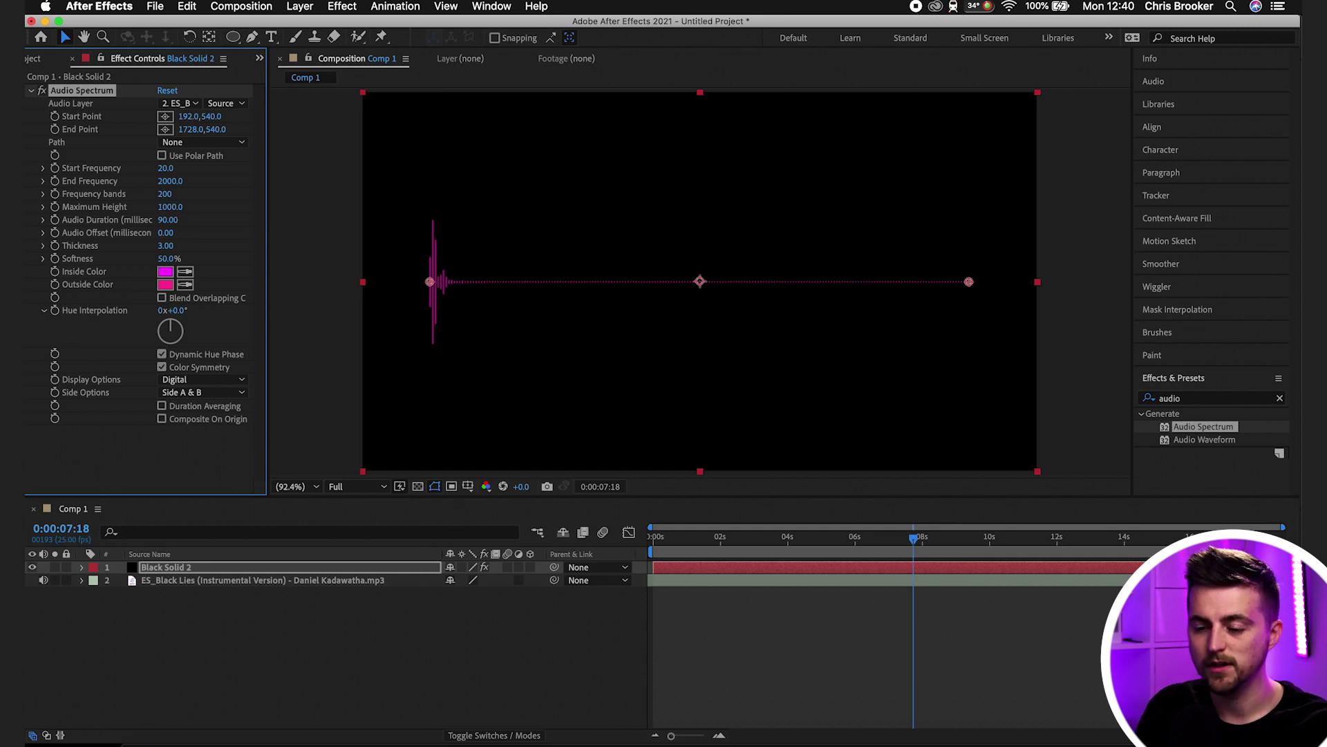
key("space")
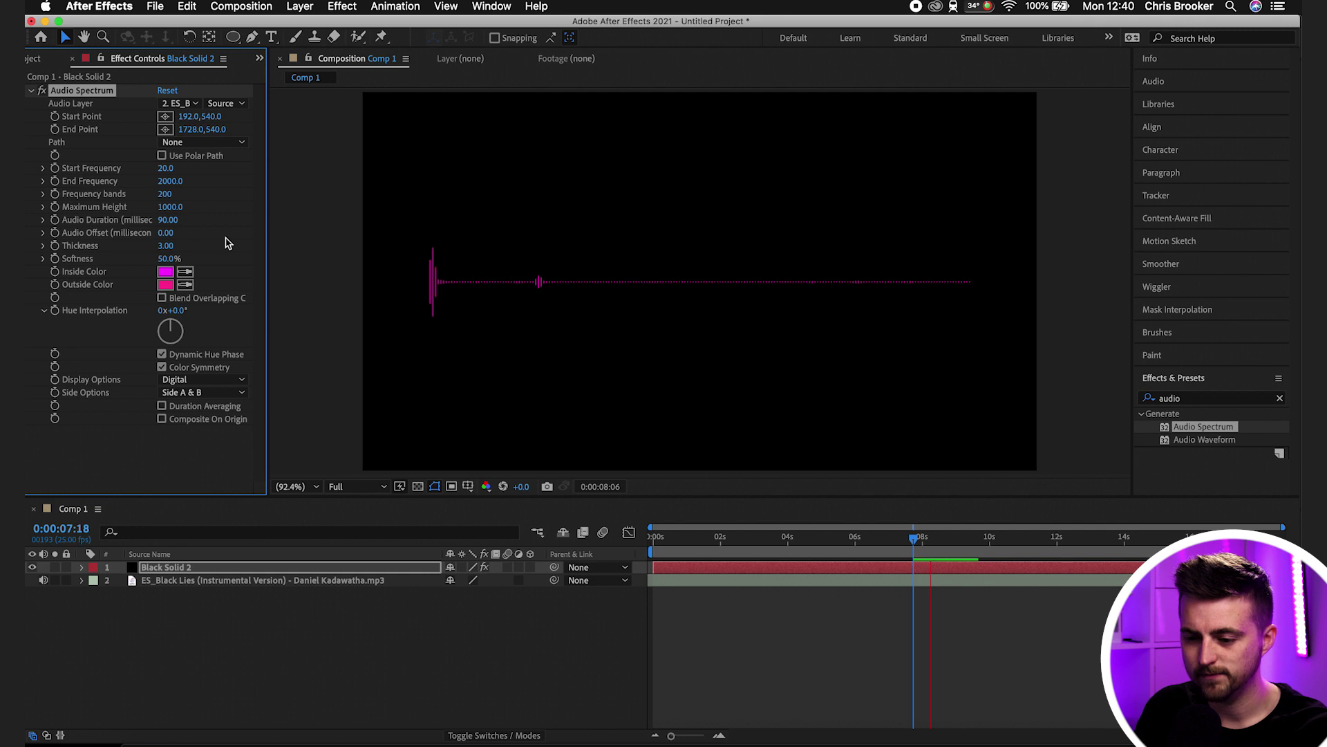
key("space")
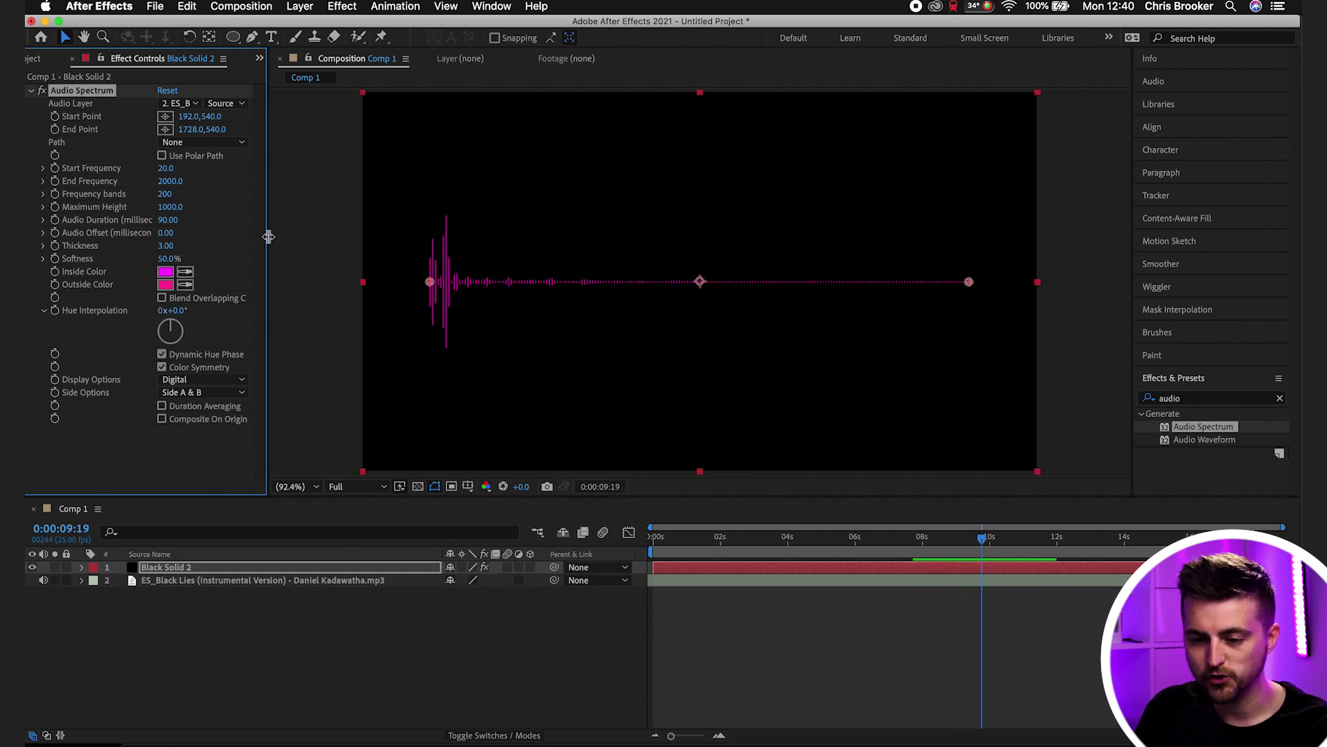
left_click_drag(170, 207, 509, 226)
key("space")
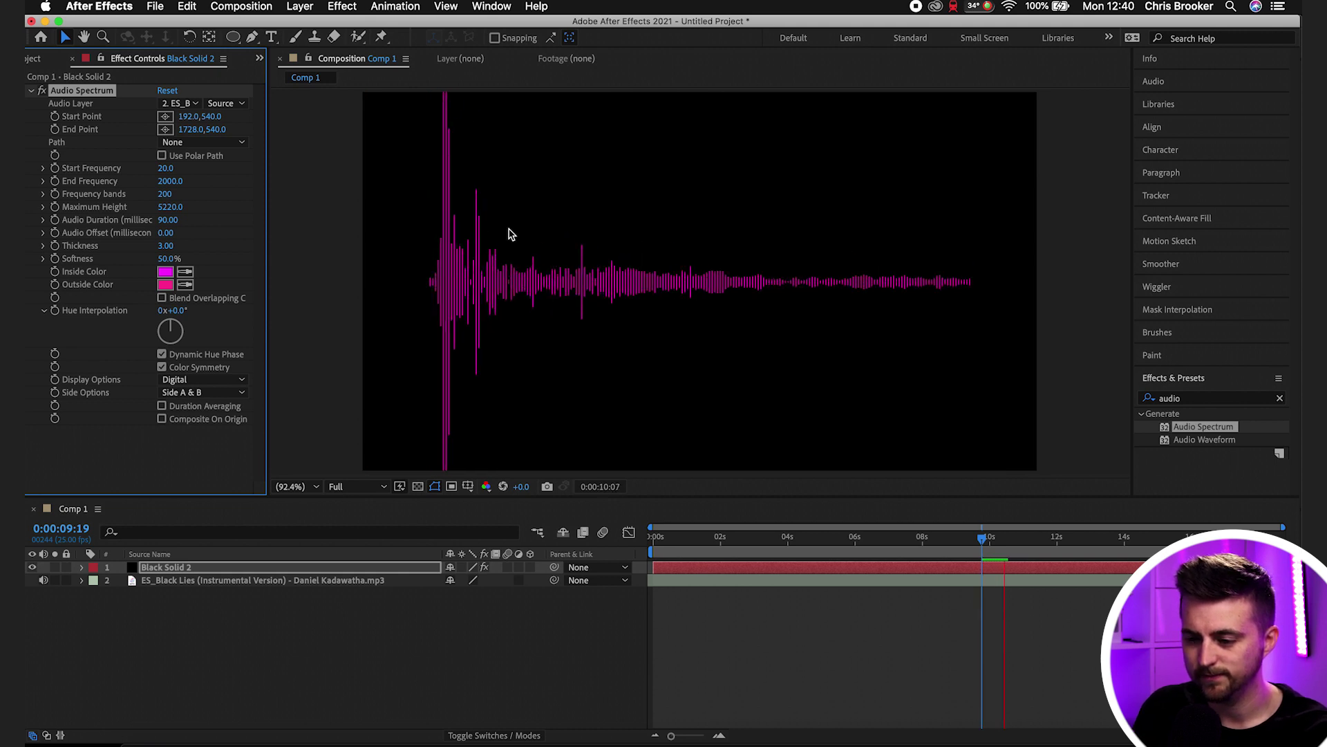
key("space")
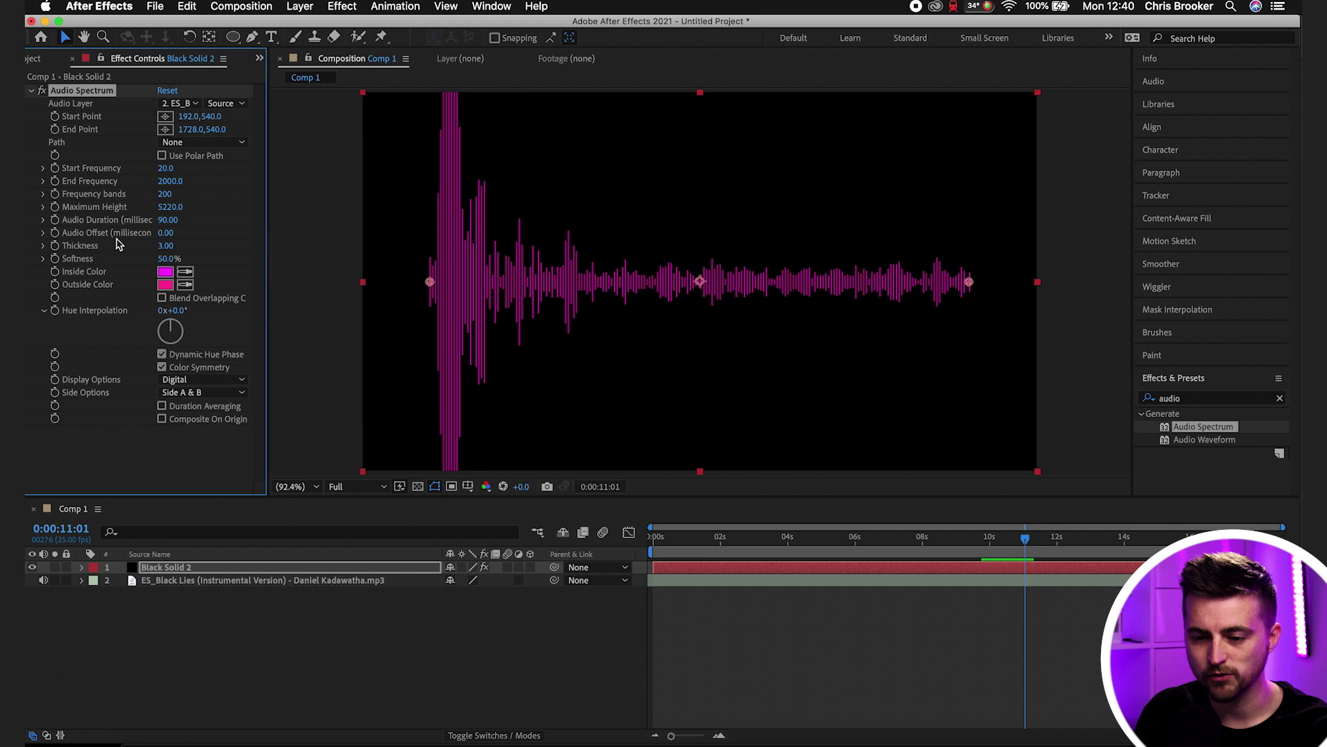
- Set Maximum Height to 500, preview it, and scrub the bar Thickness upward
left_click_drag(170, 207, 83, 213)
left_click(170, 206)
type("500")
key("Return")
key("space")
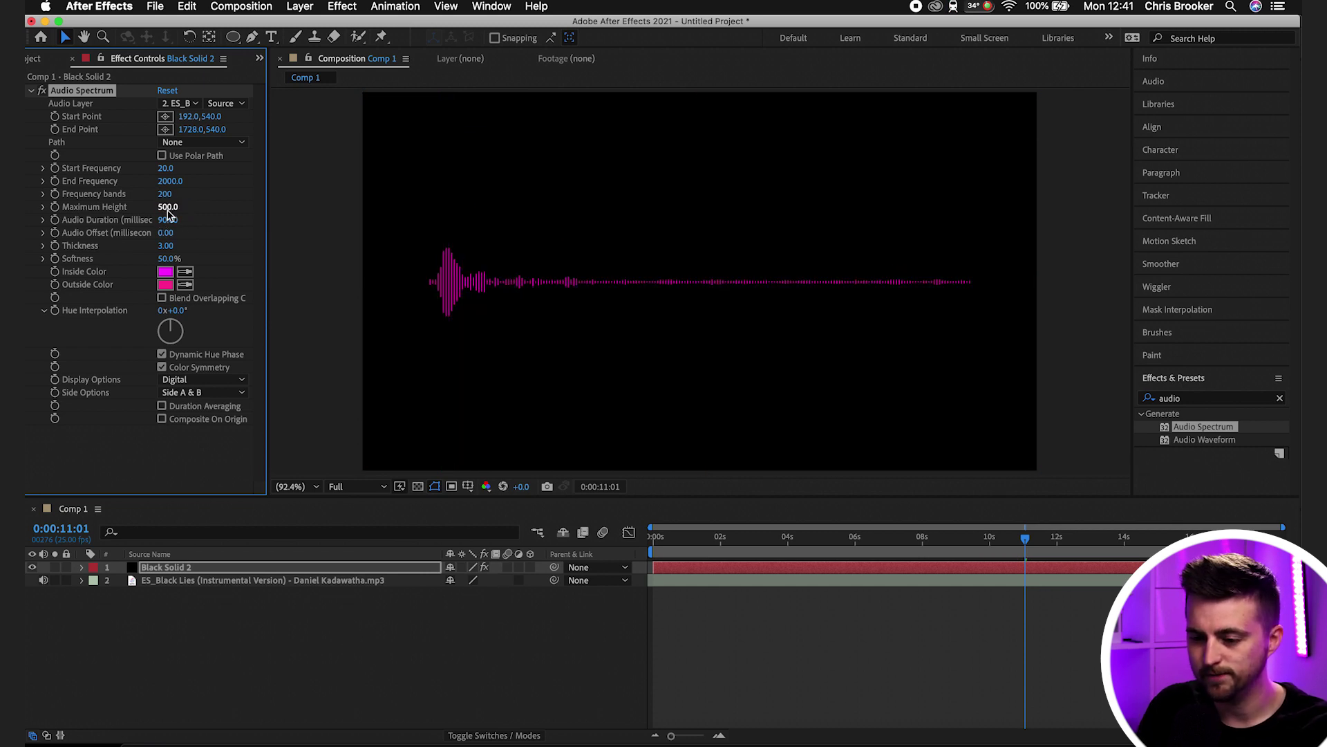
key("space")
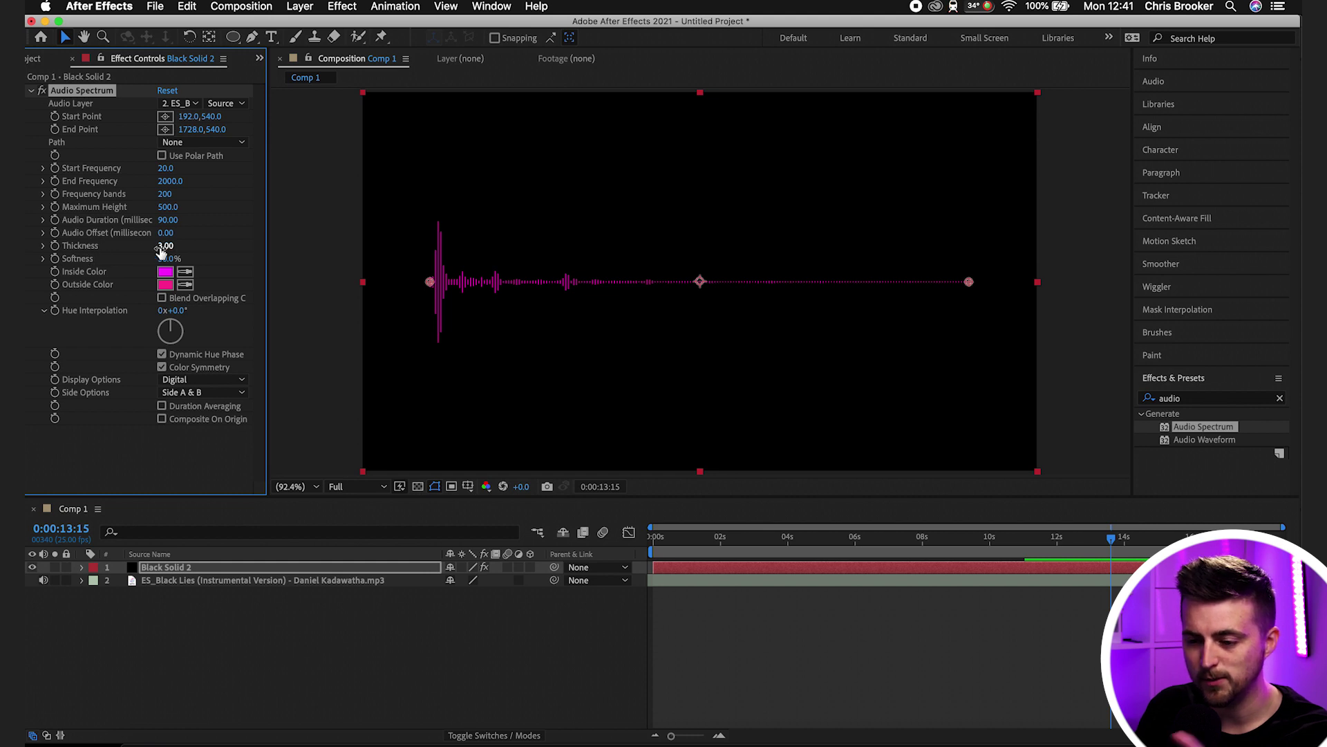
scroll(486, 274, "up", 3)
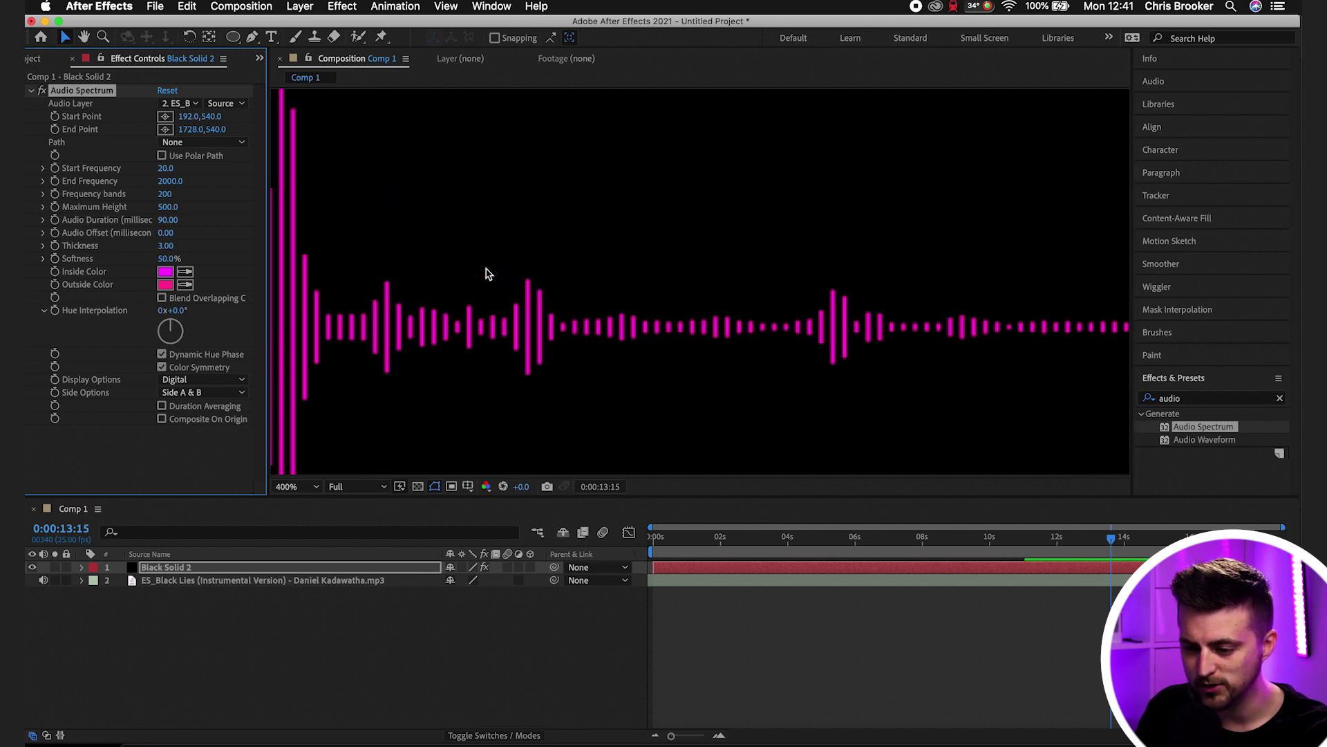
left_click_drag(167, 245, 206, 244)
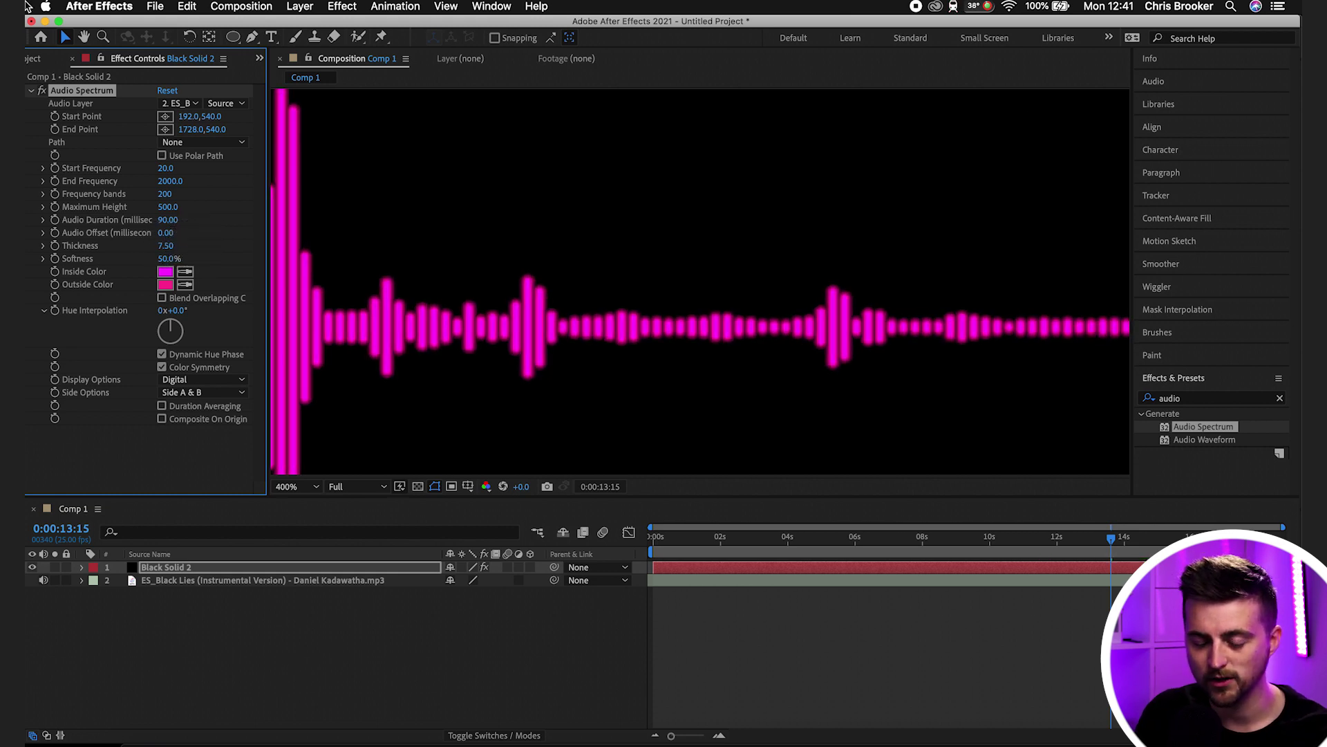
- Set the spectrum Thickness to 5.00 and Softness to 0% for crisp bars
left_click(174, 246)
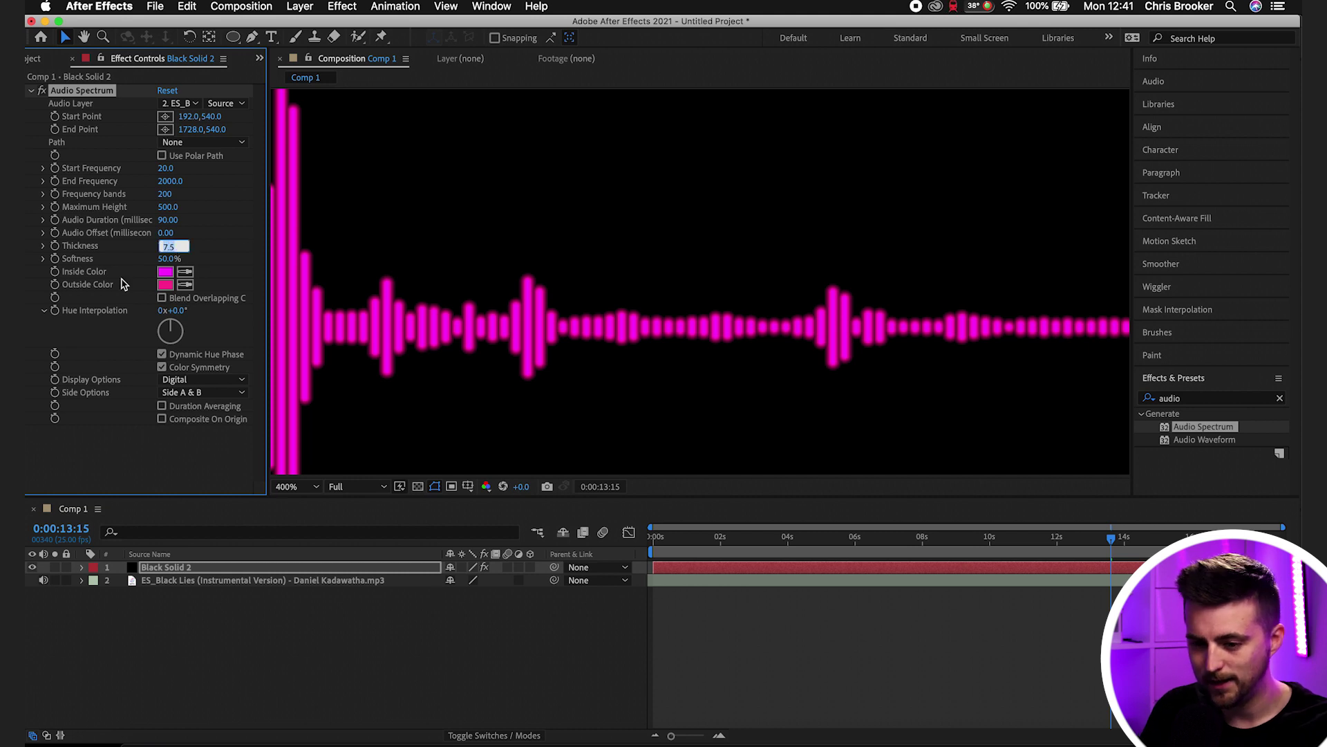
type("5")
key("Return")
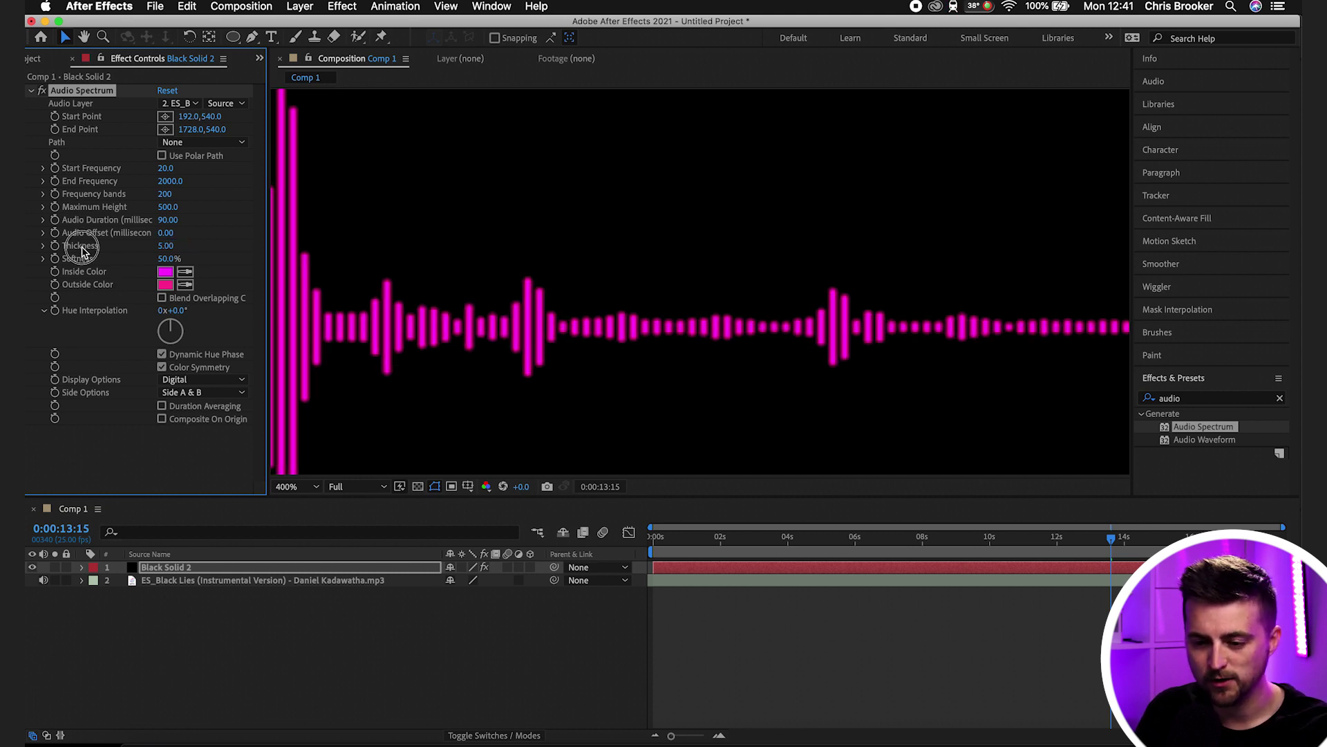
left_click(167, 259)
key("Return")
key("shift+slash")
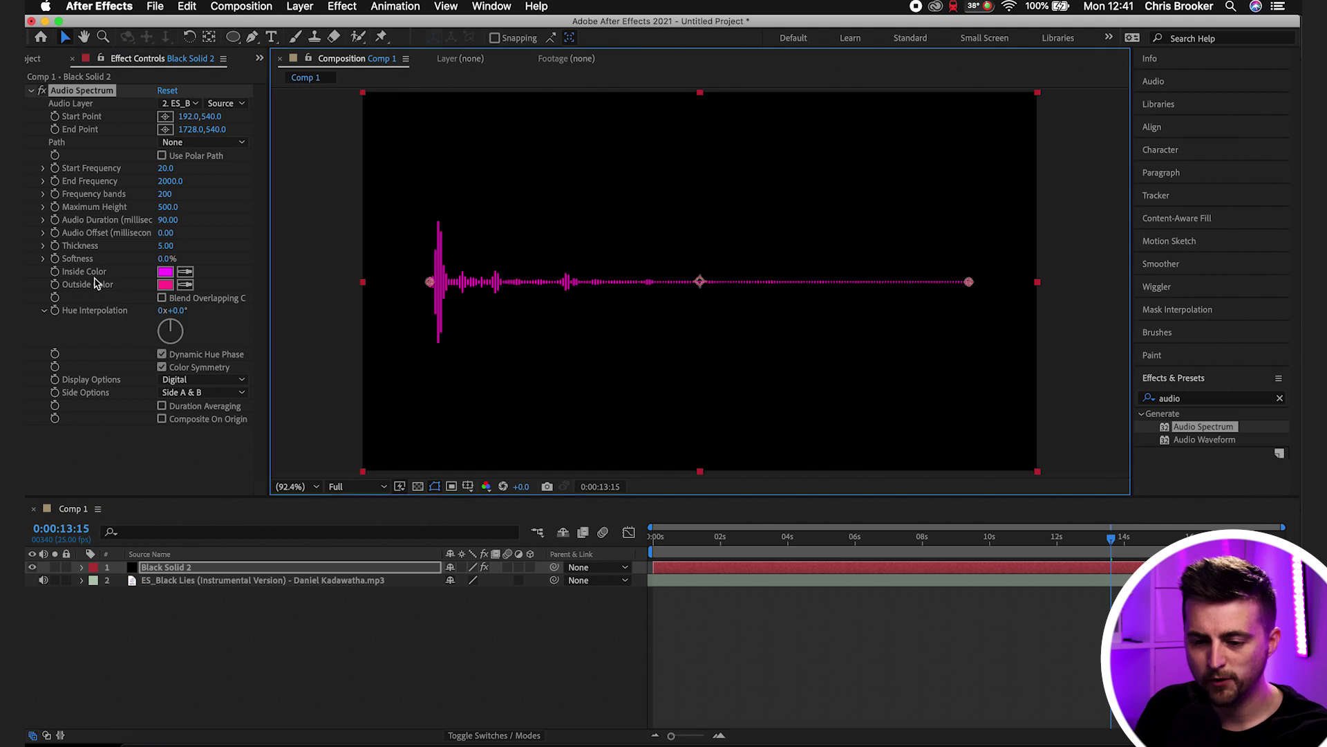
left_click(104, 277)
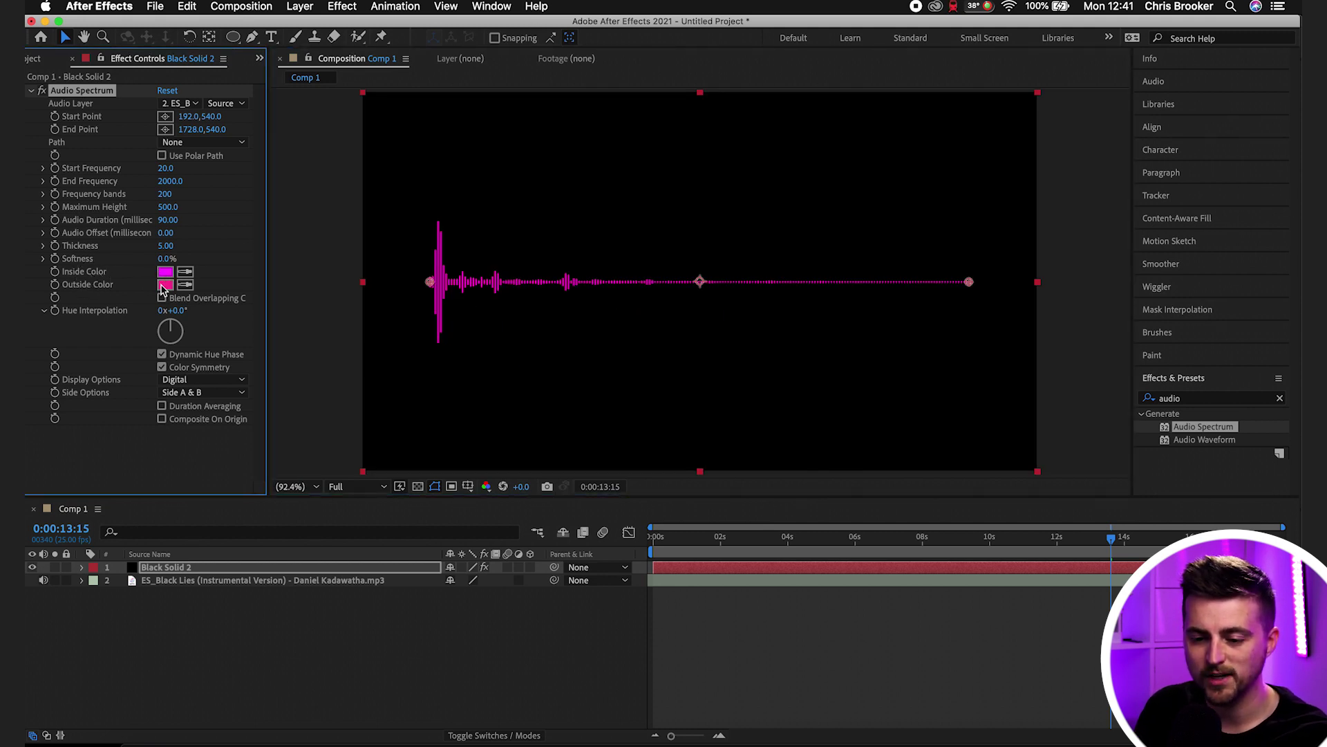
- Change the Audio Spectrum's Inside Color to a bright cyan
left_click(166, 272)
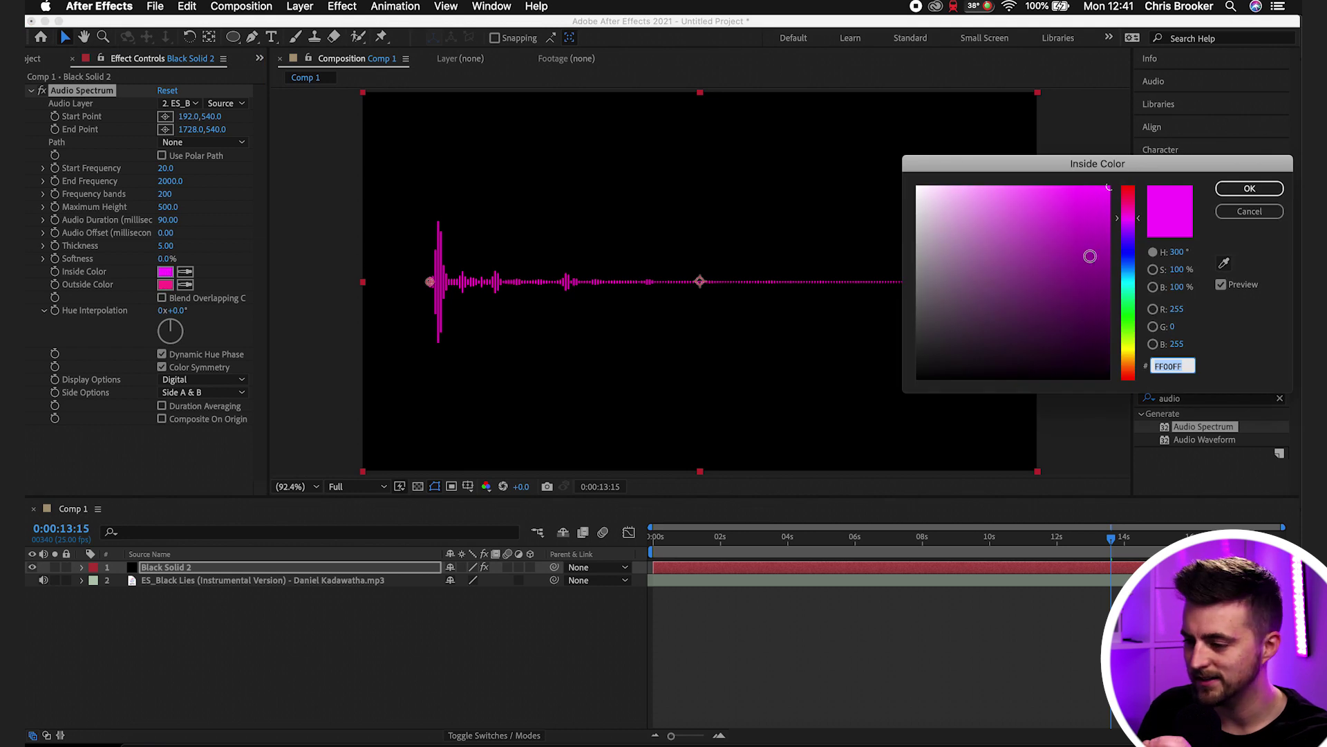
left_click(1109, 263)
left_click_drag(1127, 254, 1127, 275)
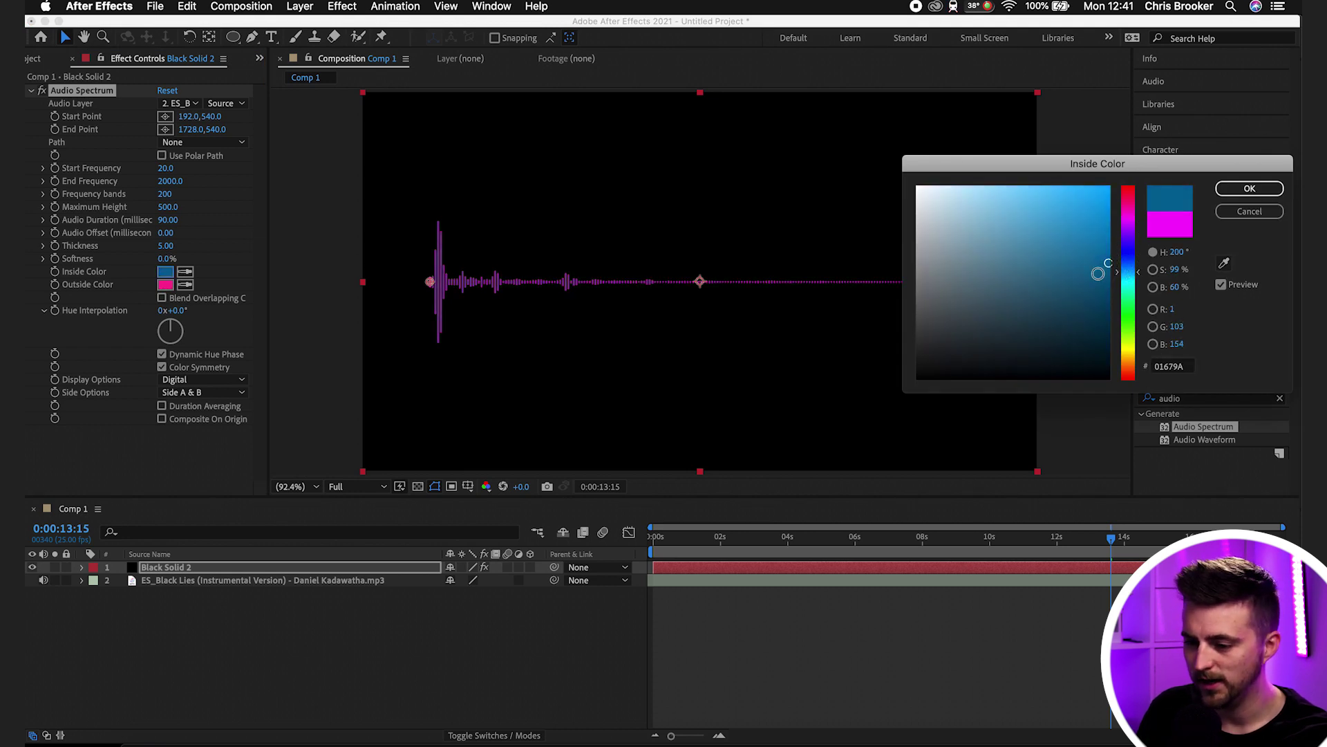
left_click_drag(1081, 207, 1096, 166)
left_click(1250, 188)
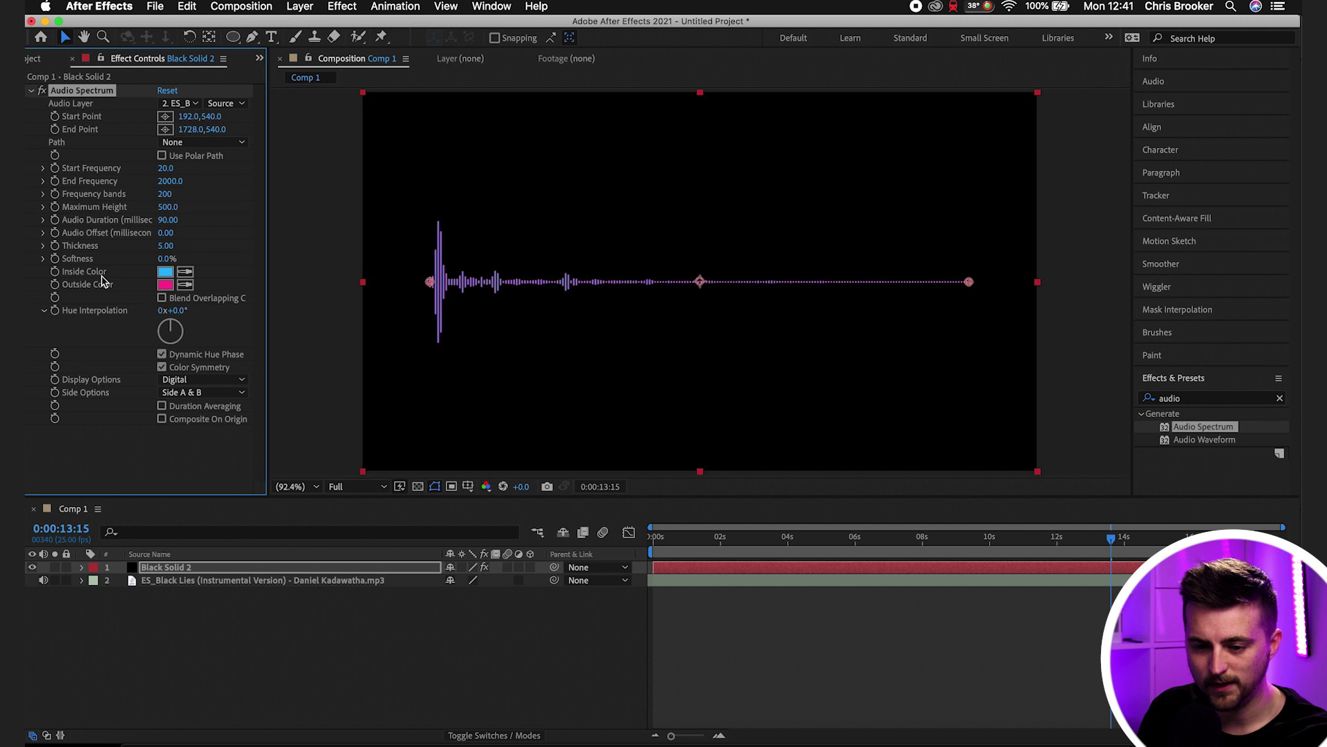
- Change the Outside Color from pink to blue (1866F6)
left_click(164, 285)
left_click_drag(1075, 213, 1089, 192)
left_click(1250, 188)
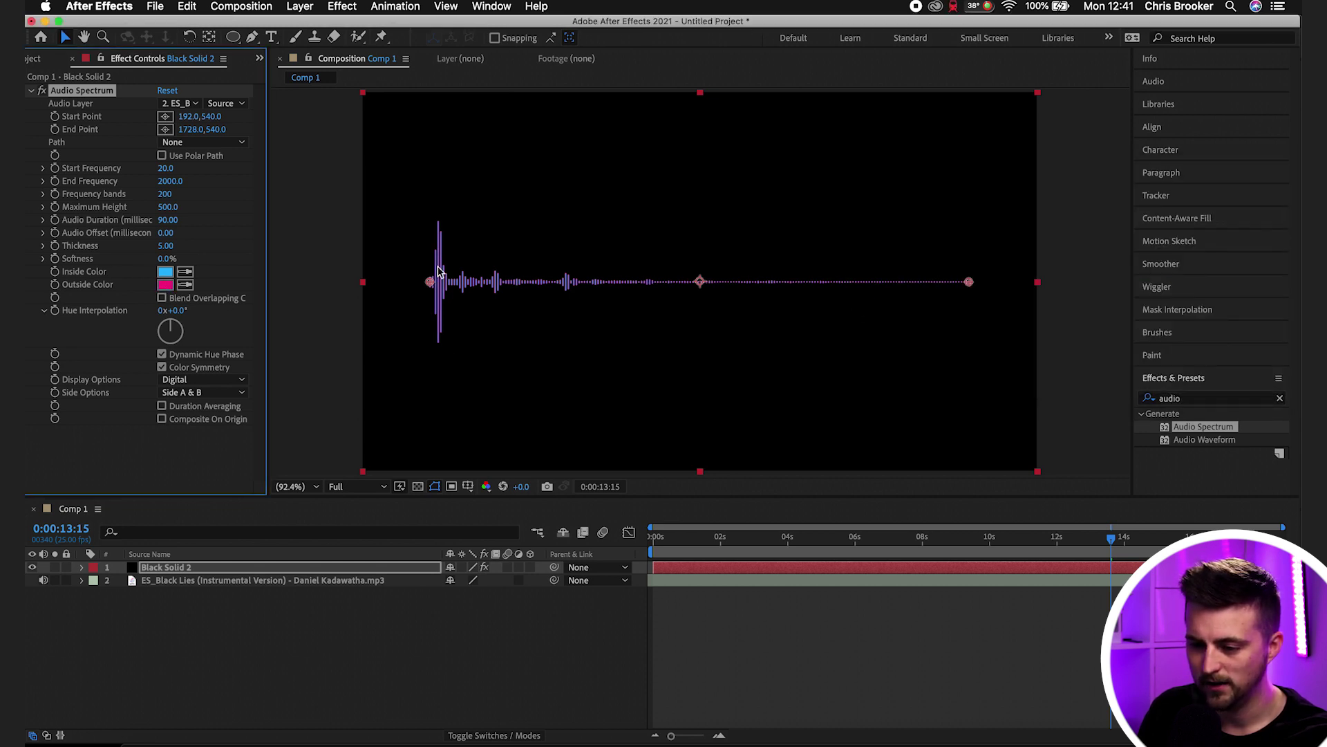
scroll(438, 271, "up", 5)
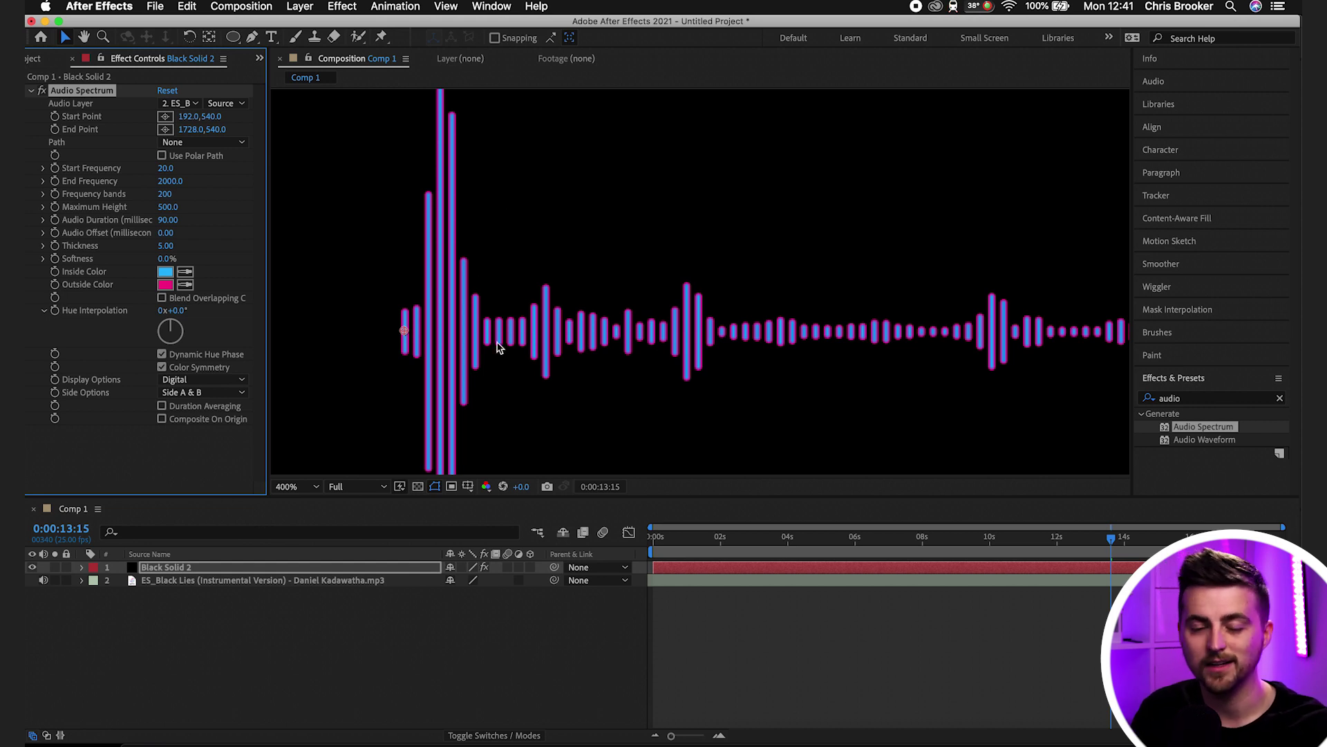
left_click(166, 284)
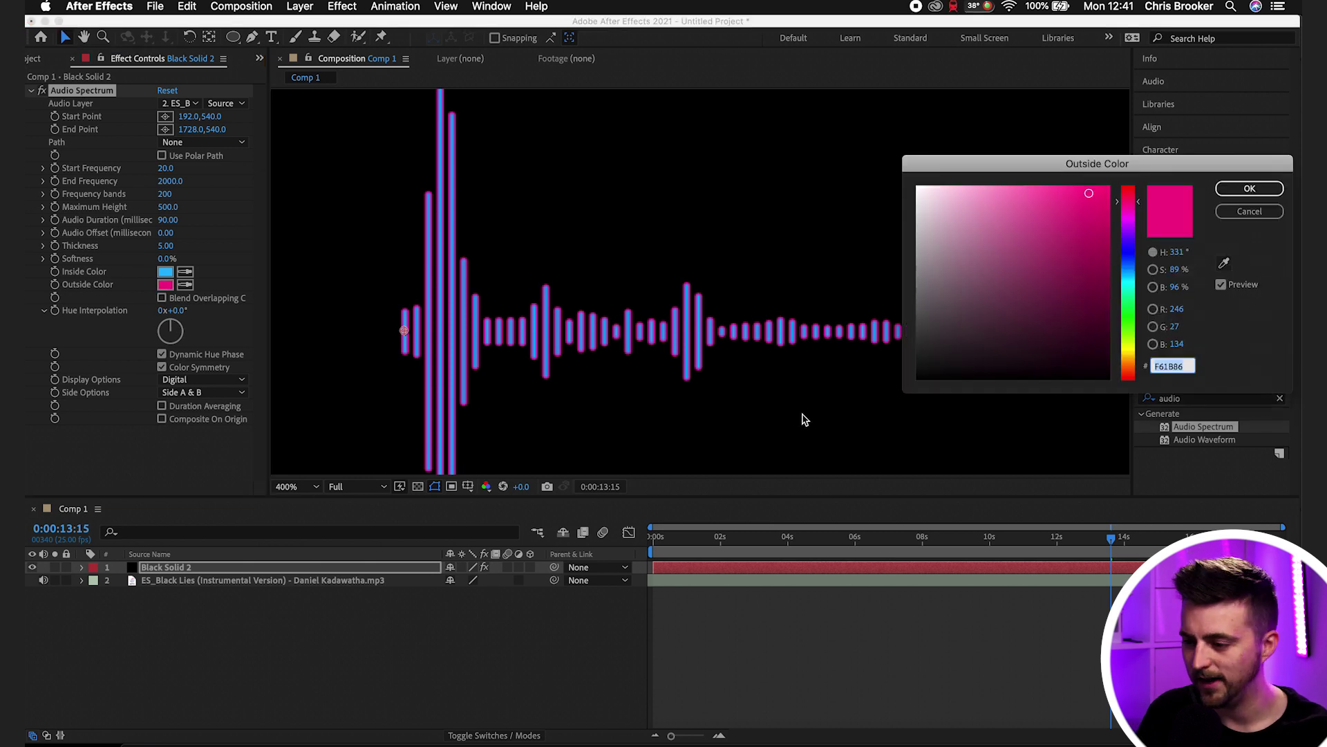
left_click_drag(1128, 234, 1131, 261)
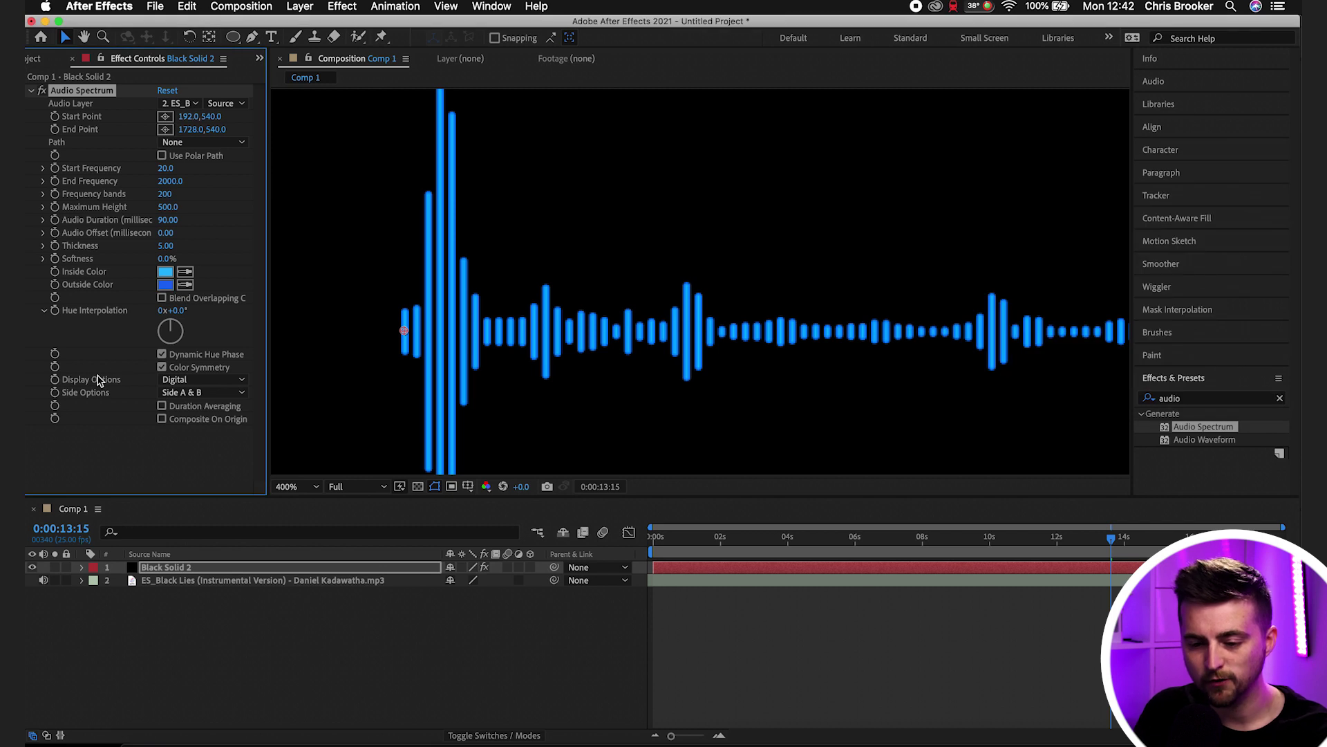
- Refit the viewer and try the Analog lines display style with a preview
left_click(158, 382)
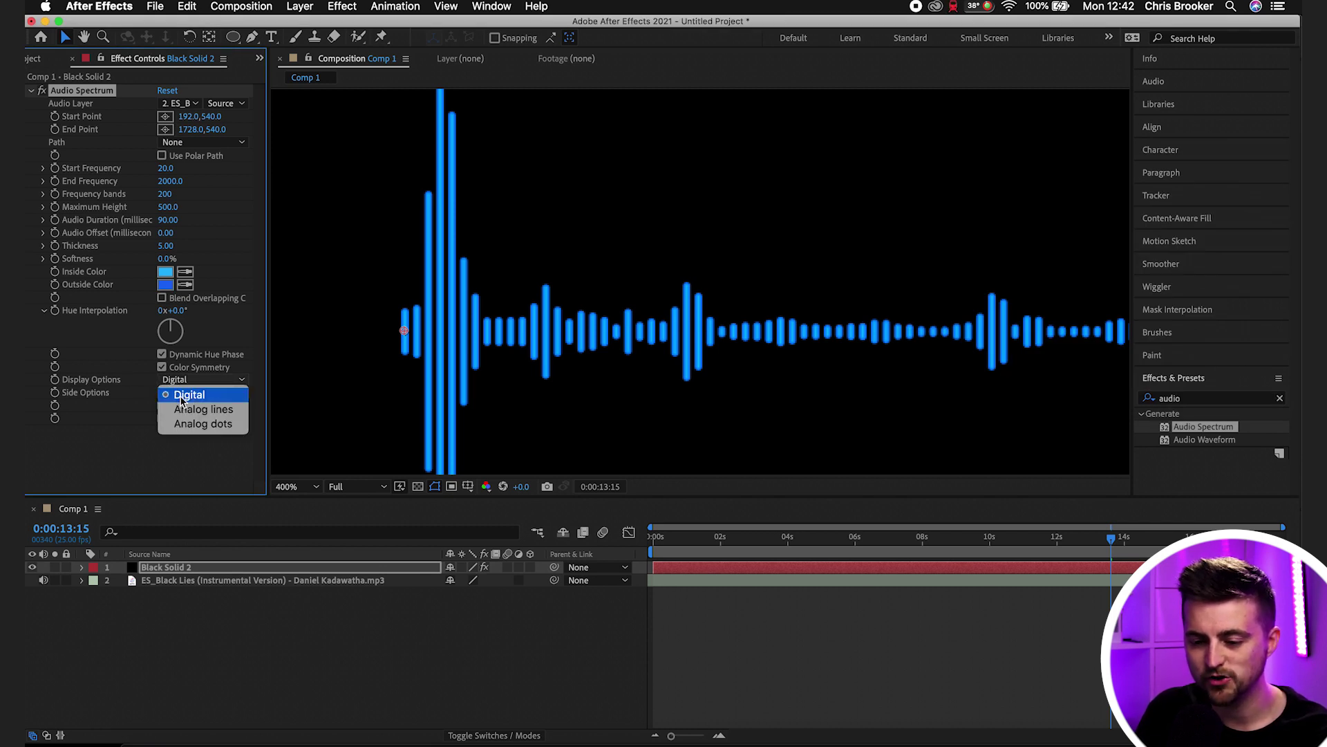
left_click(290, 483)
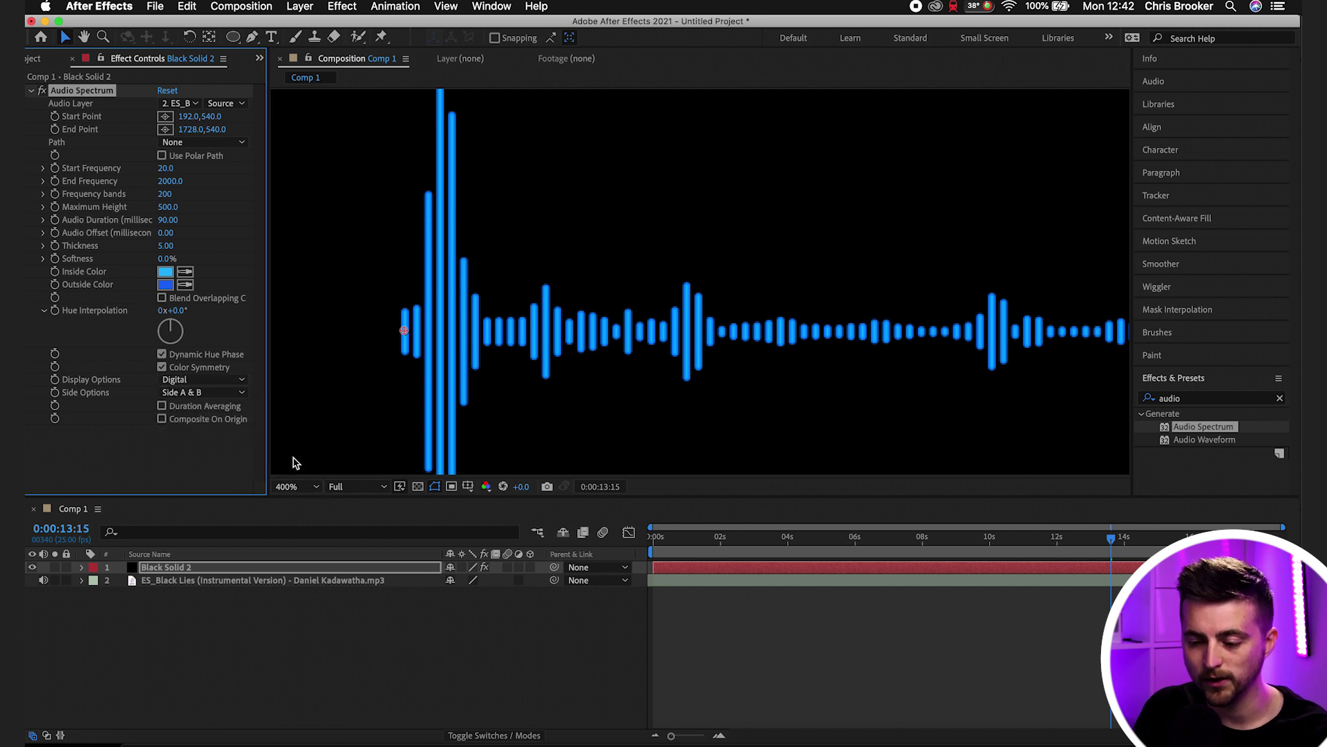
left_click(296, 485)
left_click(299, 235)
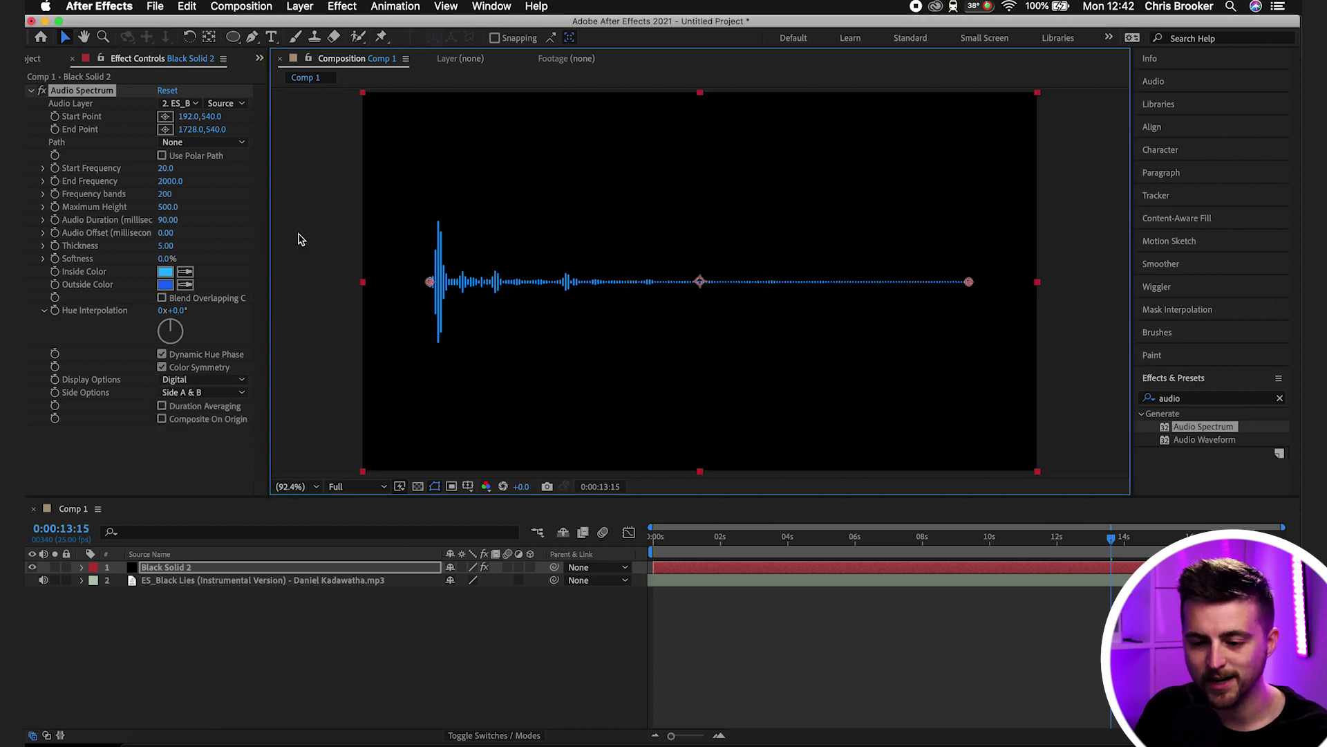
left_click(186, 380)
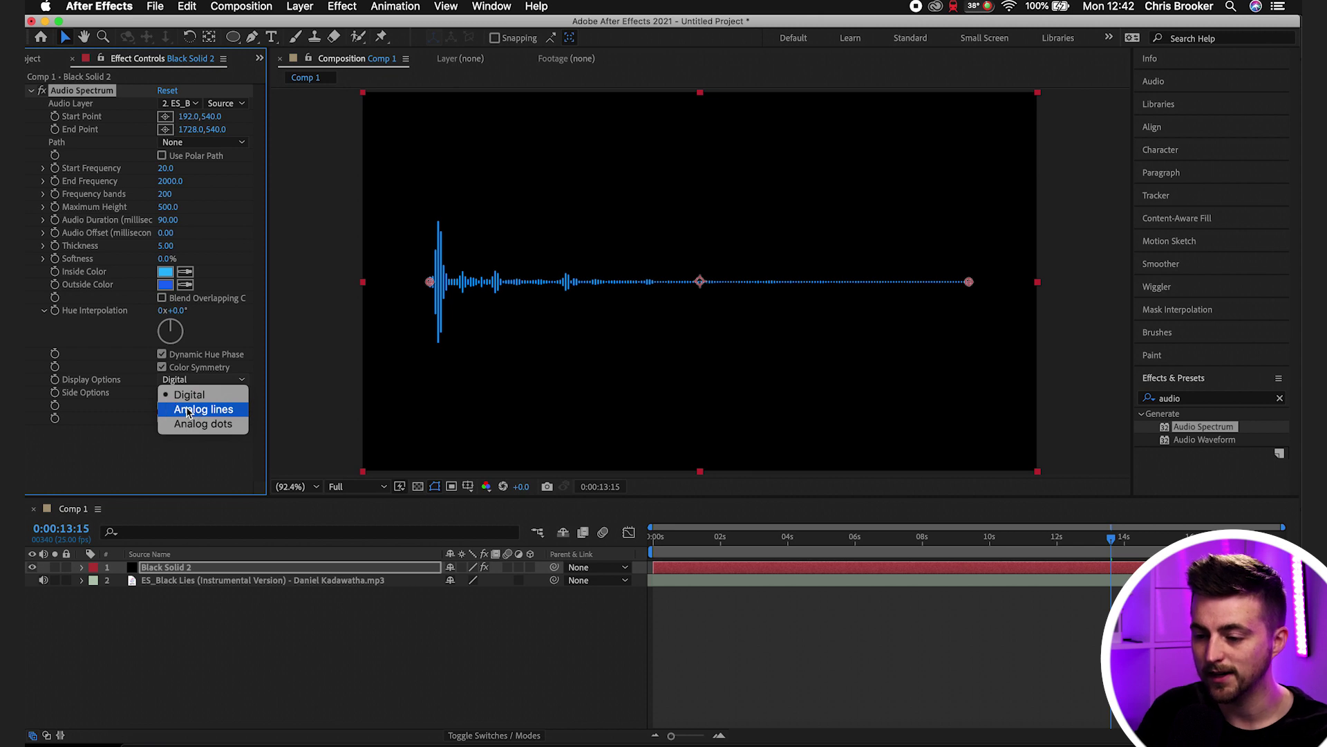
left_click(188, 411)
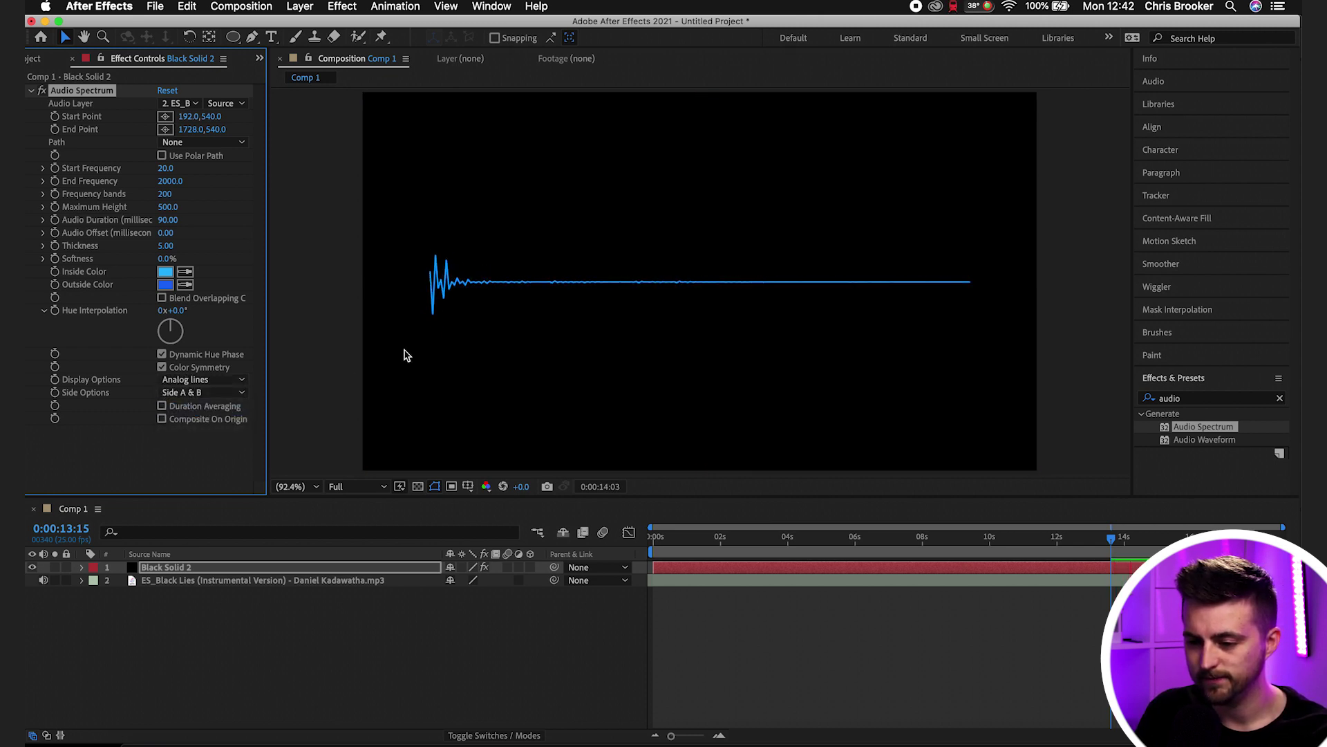
key("space")
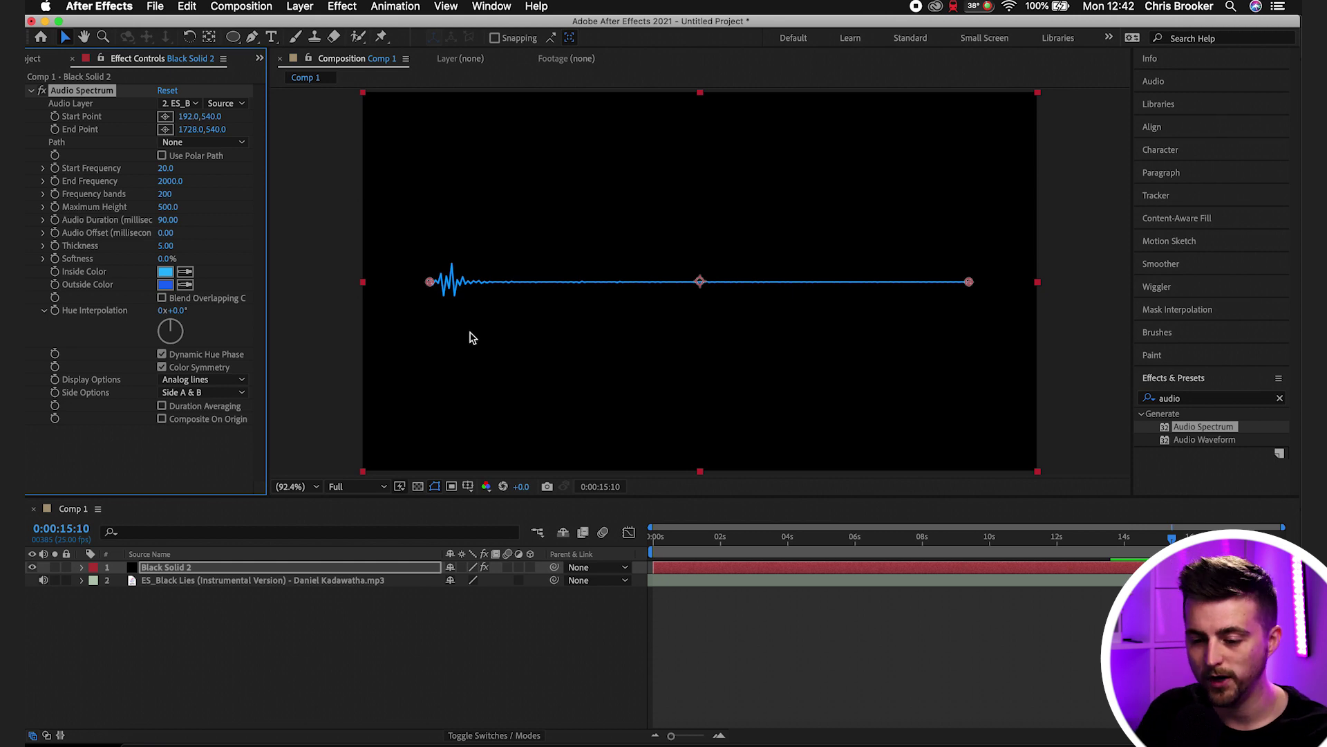
- Try Analog dots, then set Display Options to Digital for solid vertical bars
left_click(185, 380)
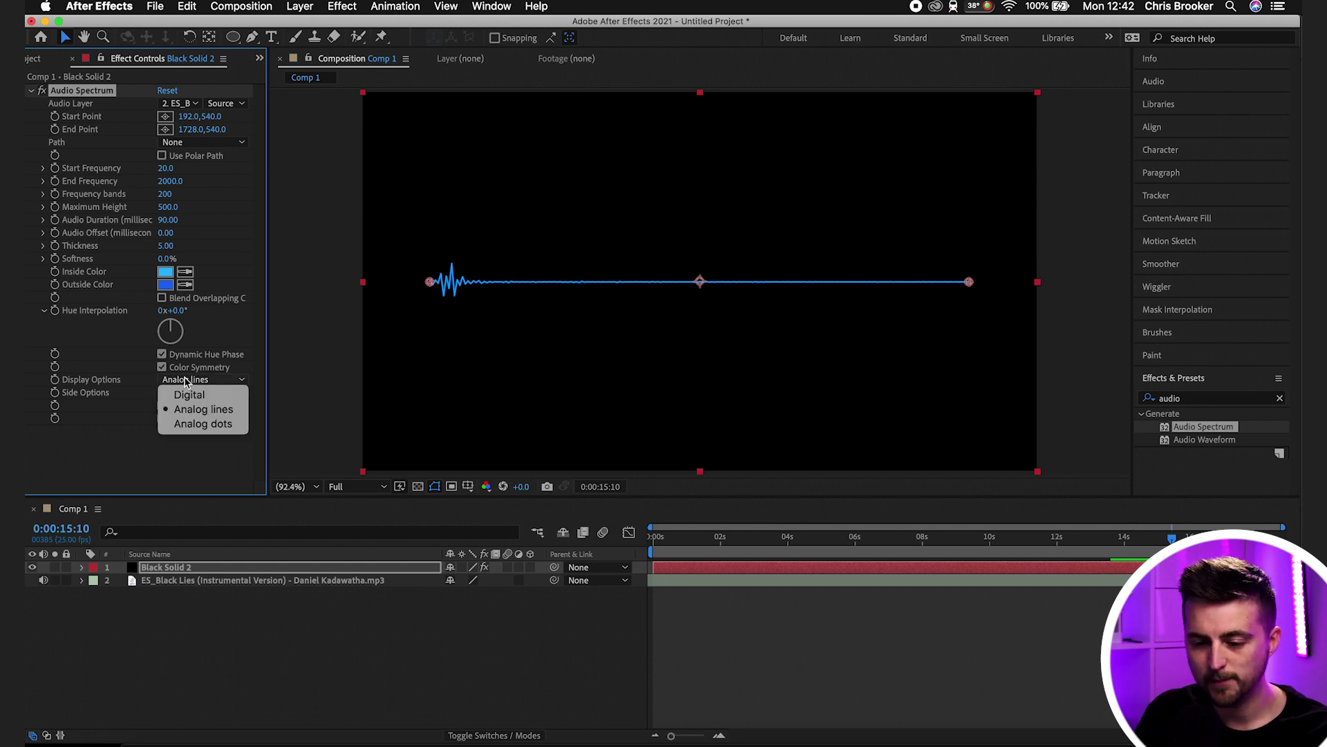
left_click(188, 425)
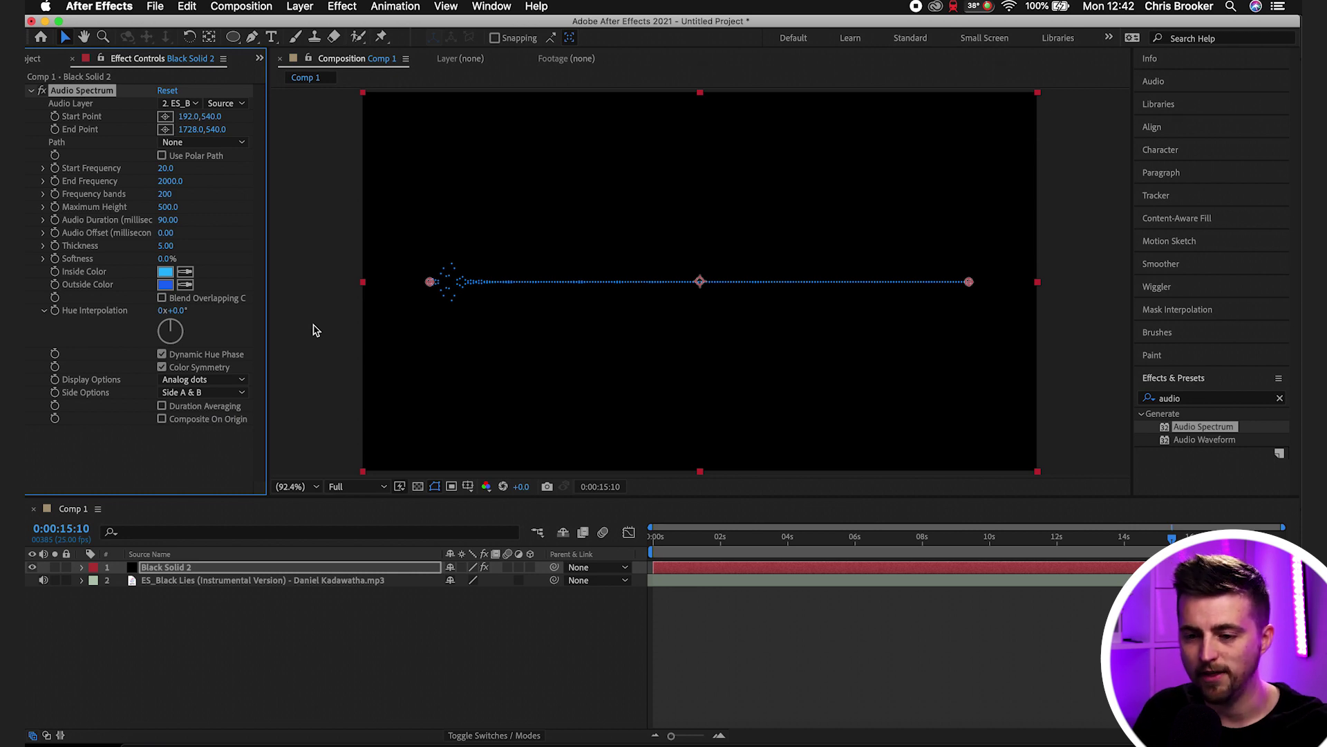
left_click(312, 329)
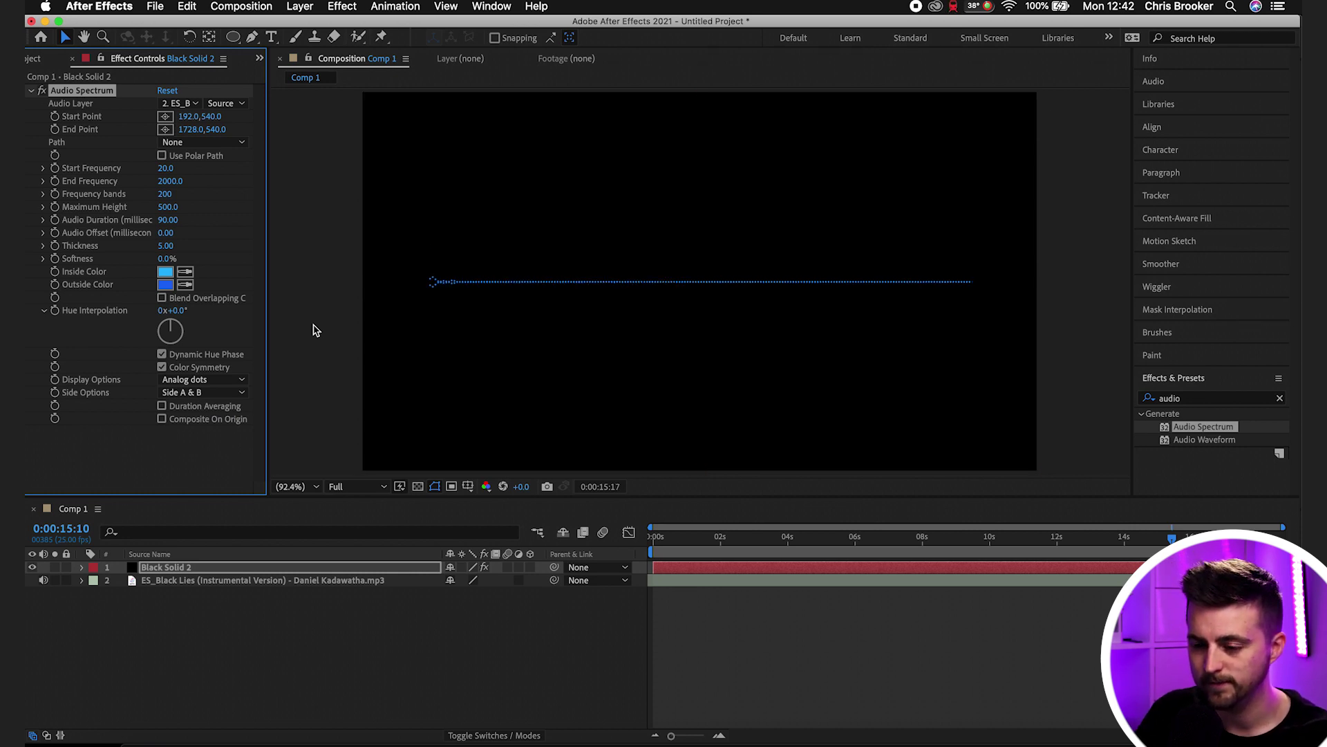
key("space")
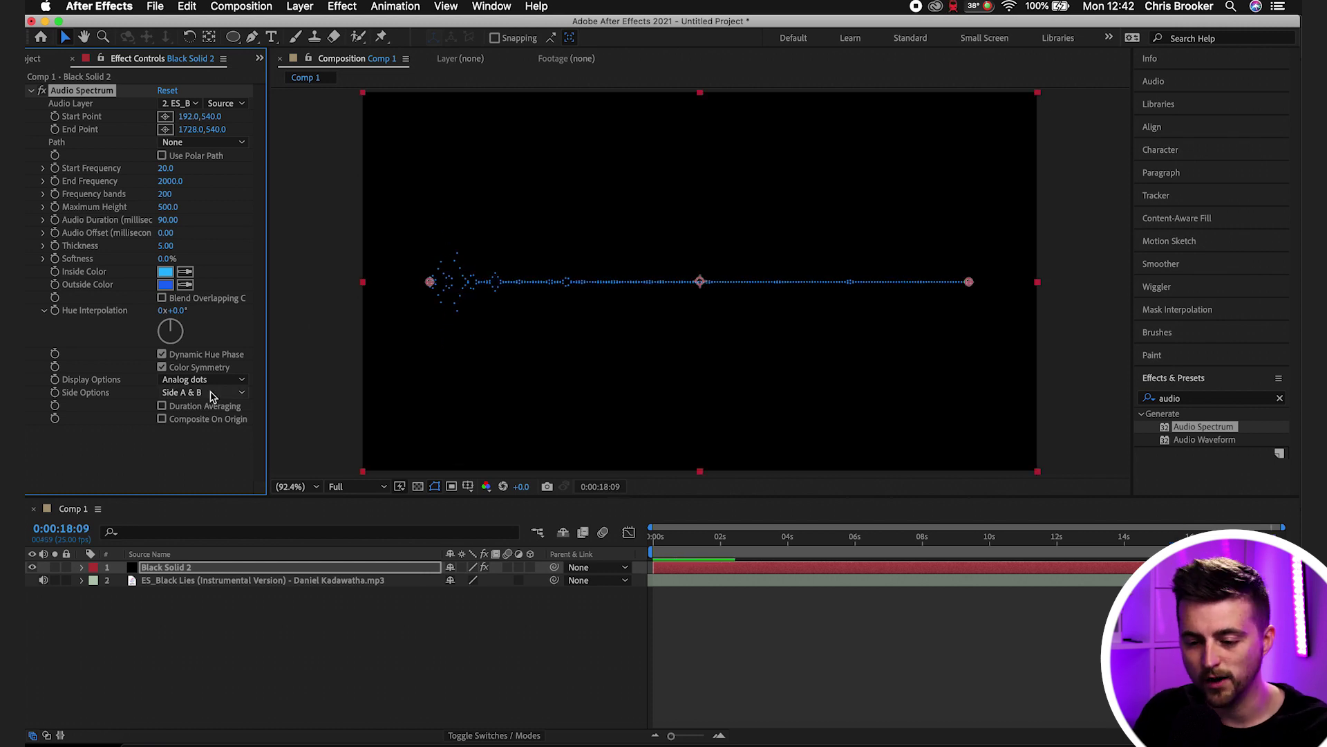
left_click(216, 384)
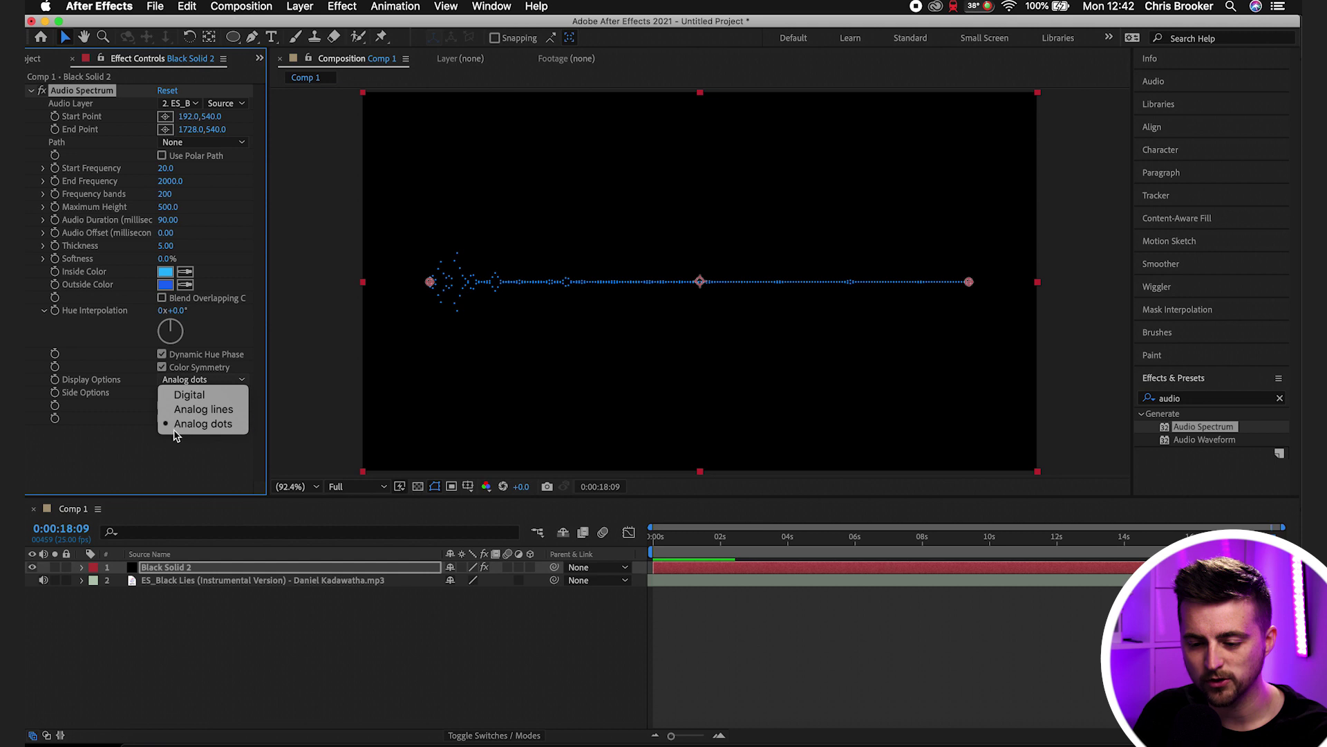
left_click(197, 399)
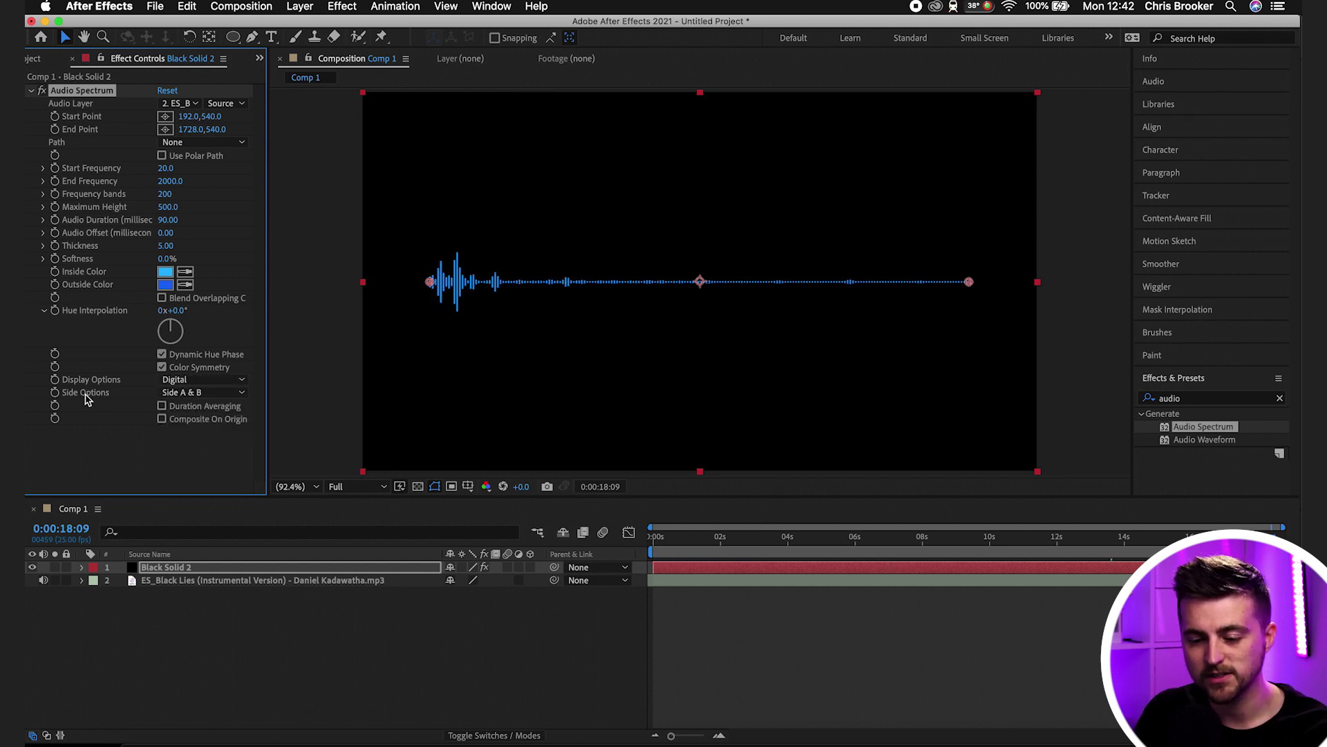
left_click(184, 394)
left_click(185, 408)
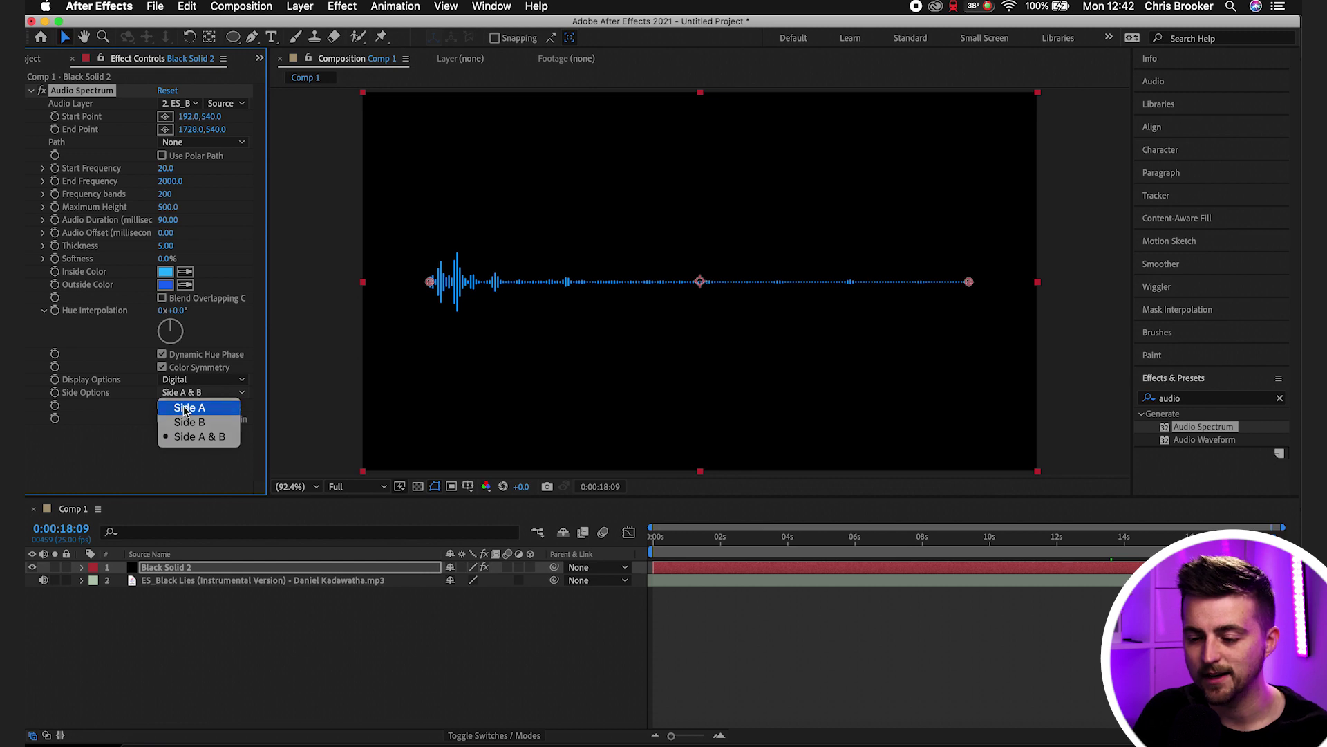
key("space")
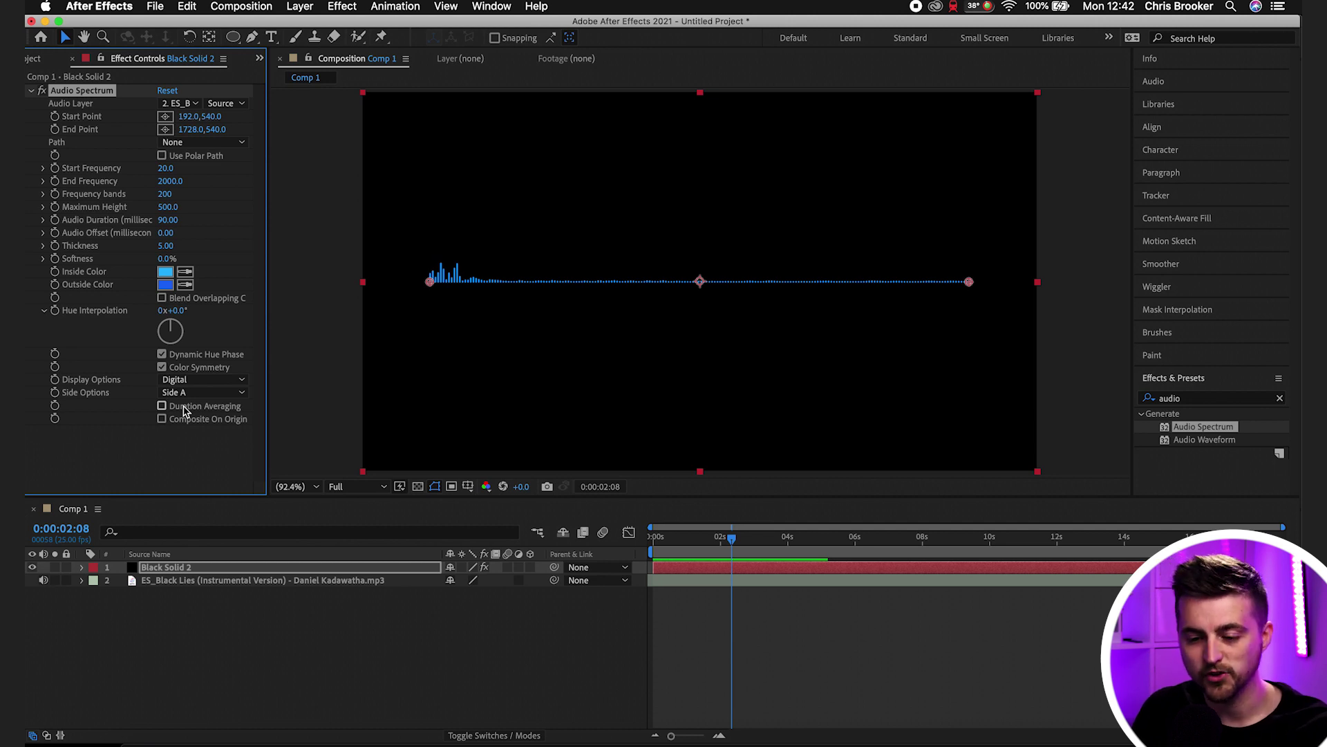
left_click(184, 393)
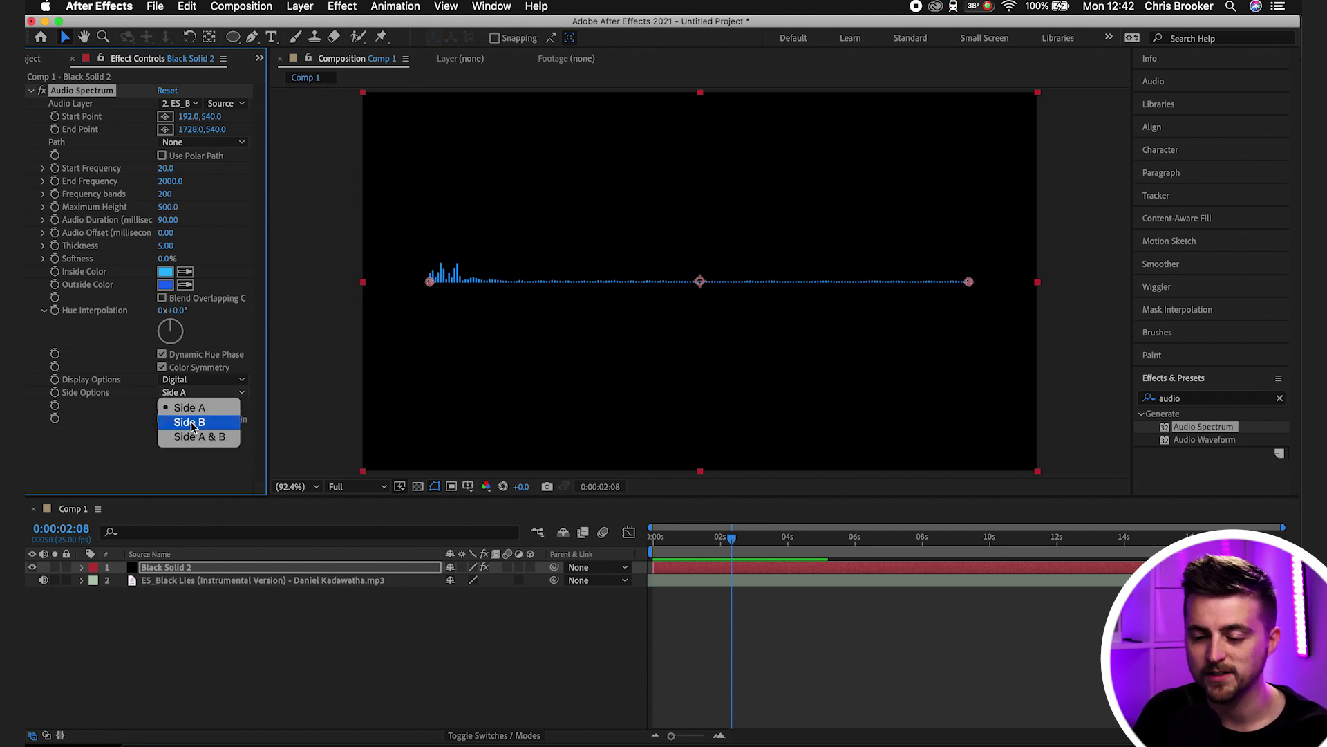
left_click(192, 427)
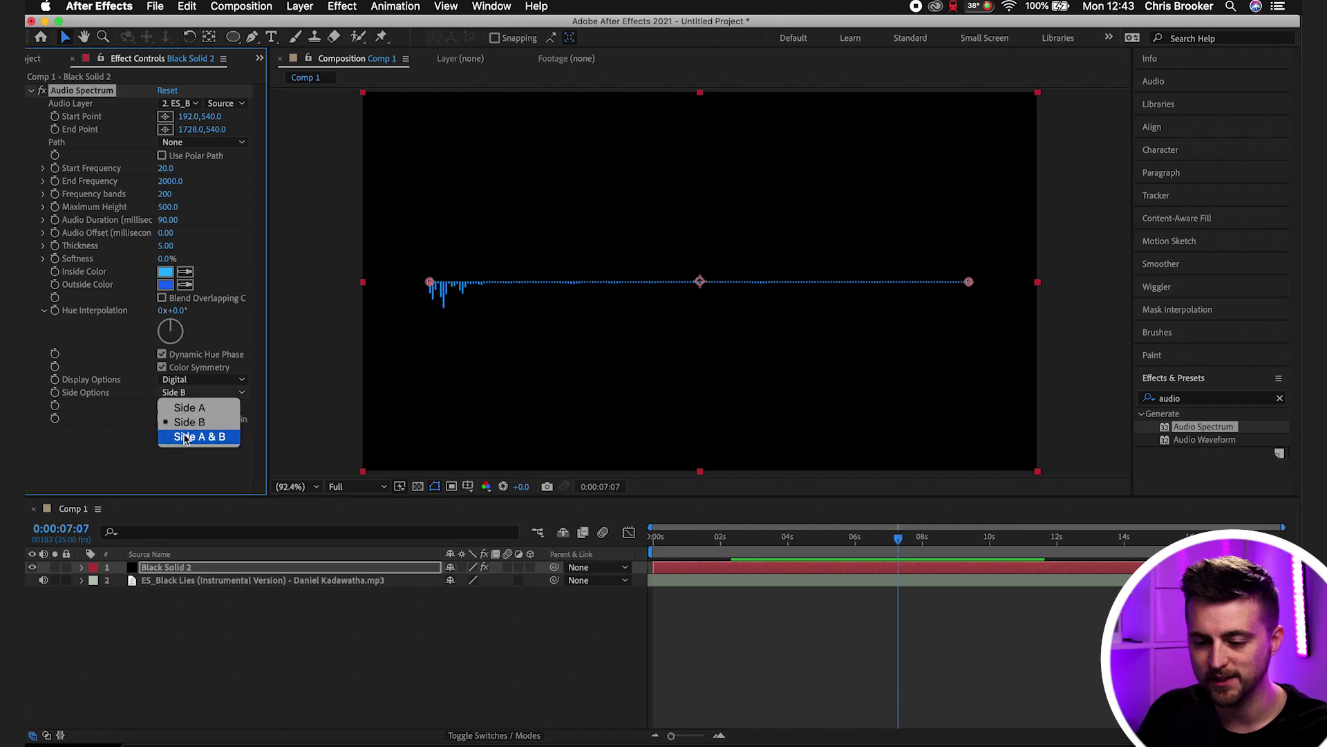
left_click(185, 438)
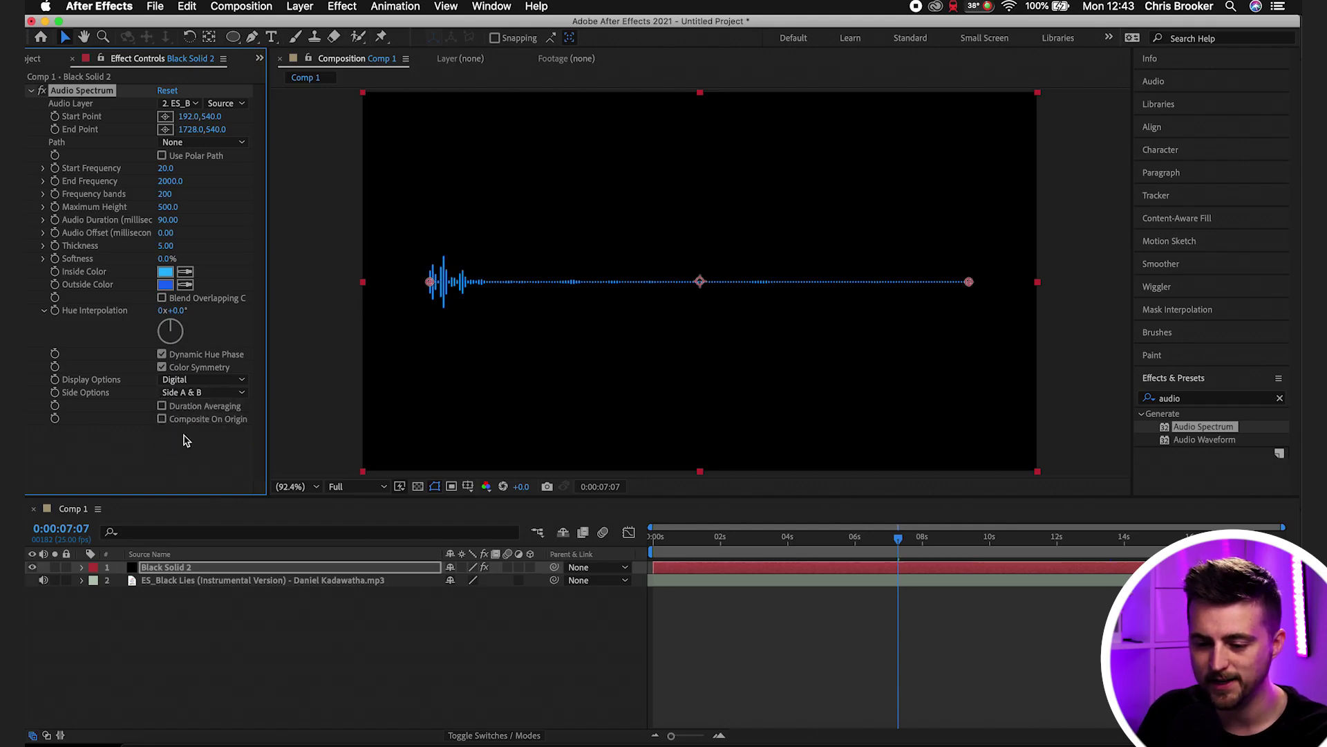
key("space")
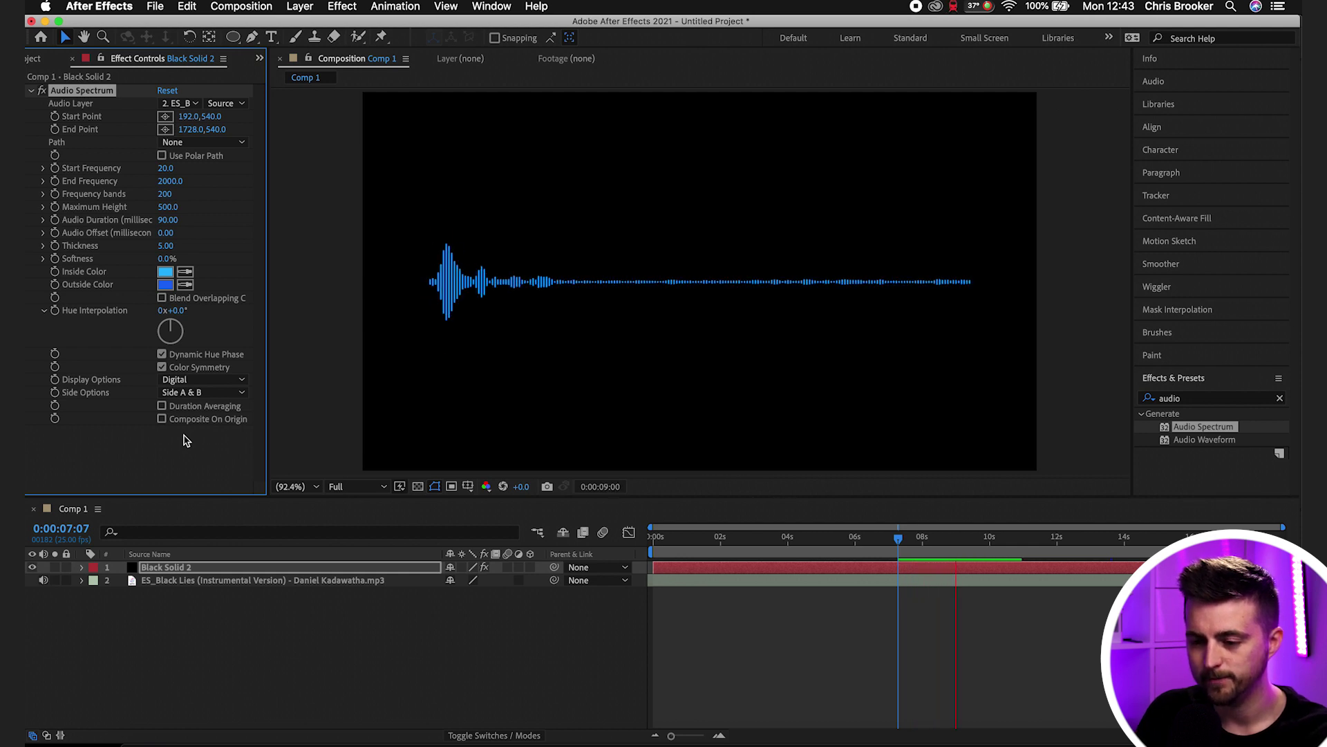
key("space")
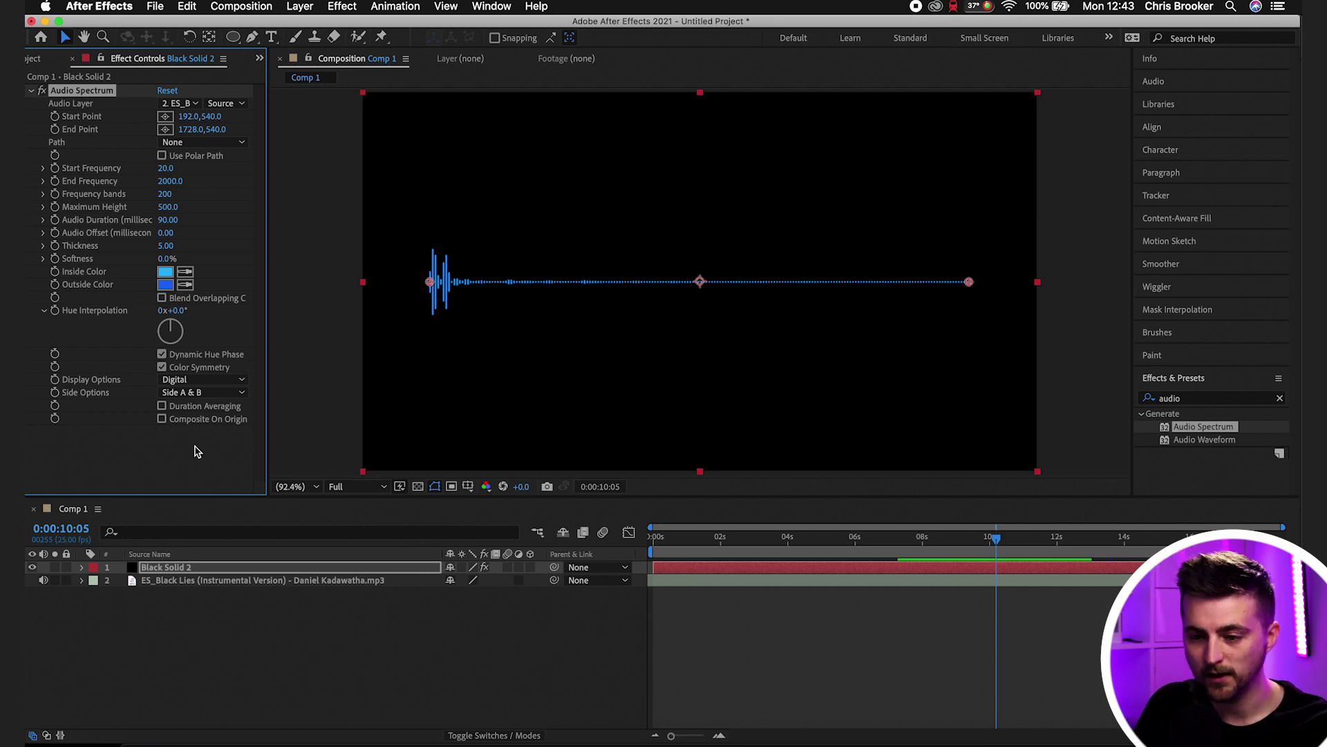
- Draw a circular ellipse mask, Mask 1, on Black Solid 2
left_click(164, 572)
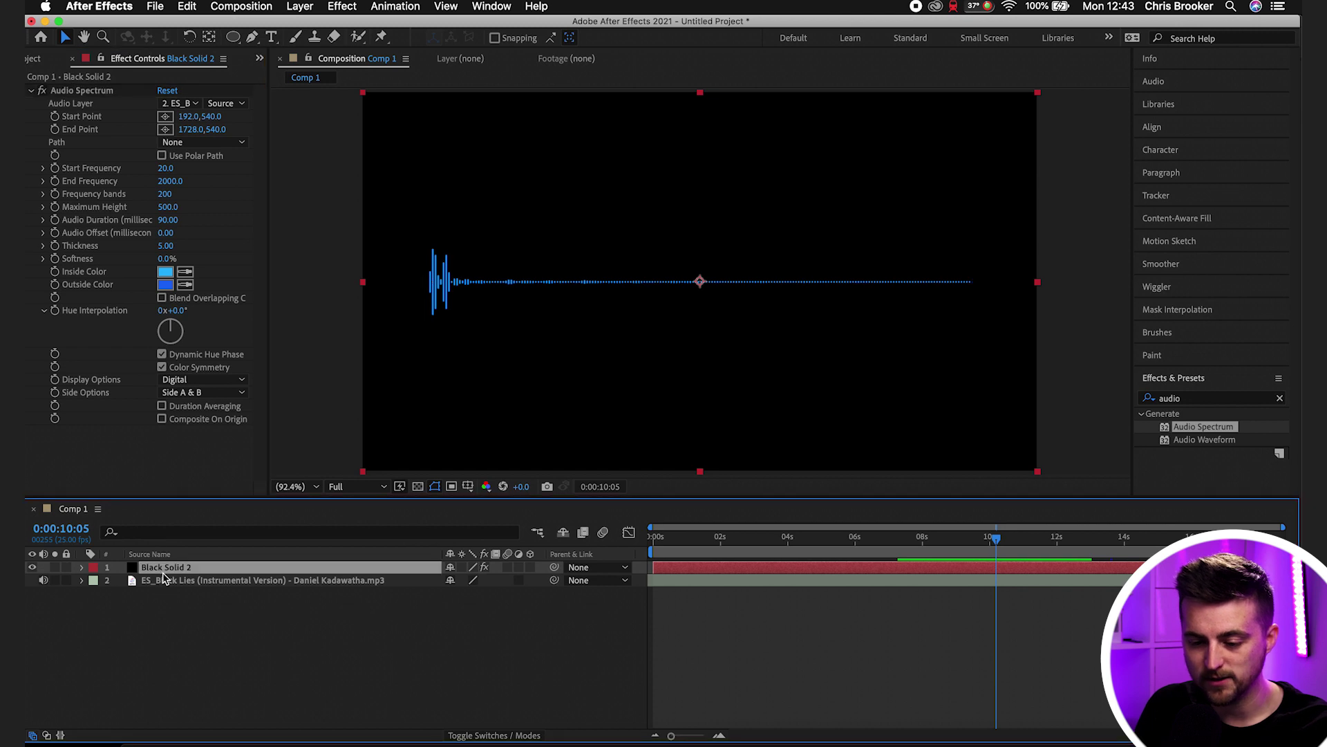
left_click_drag(233, 37, 299, 75)
left_click_drag(540, 170, 686, 318)
left_click_drag(834, 390, 781, 322)
- Centre the circle mask in the composition using the Proportional Grid
left_click(466, 487)
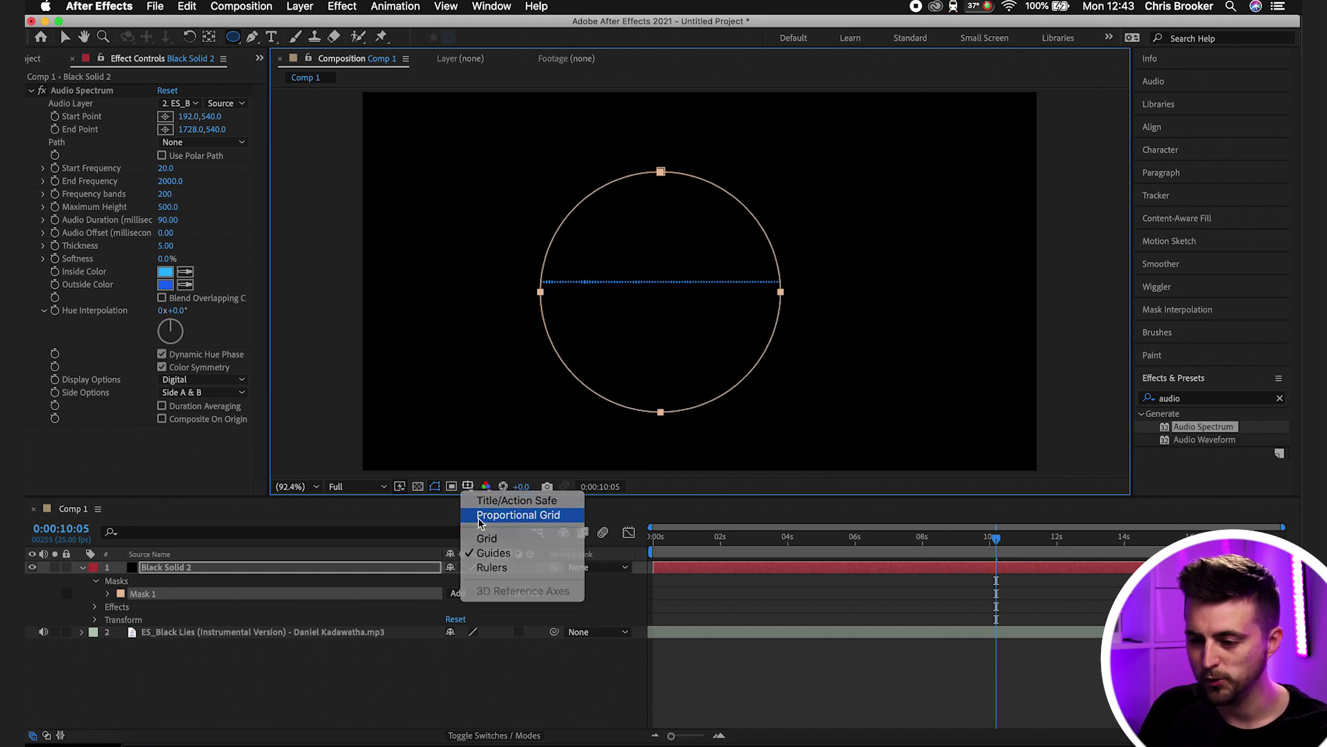
left_click(487, 515)
left_click(65, 37)
left_click_drag(661, 166, 699, 158)
key("alt+apostrophe")
left_click(217, 579)
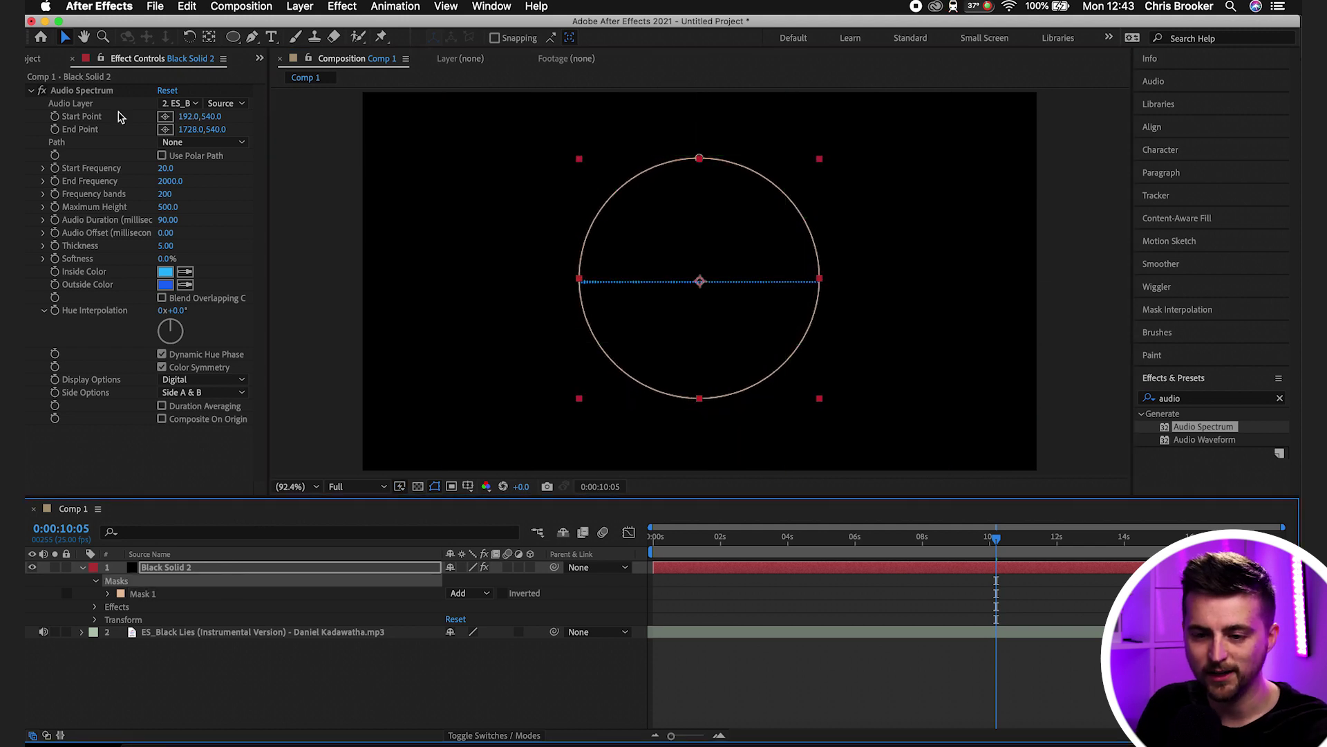
left_click(101, 96)
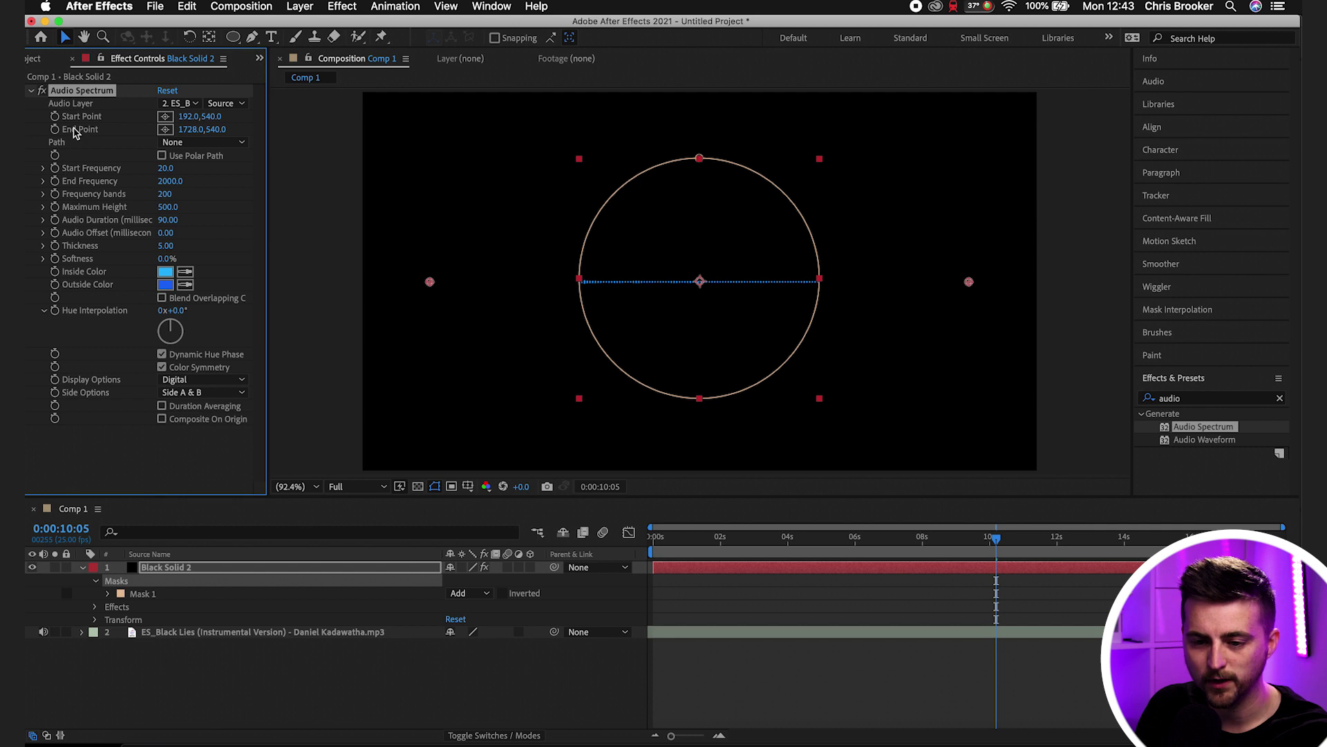
- Set the Audio Spectrum Path to Mask 1 and preview the circular spectrum
left_click(187, 145)
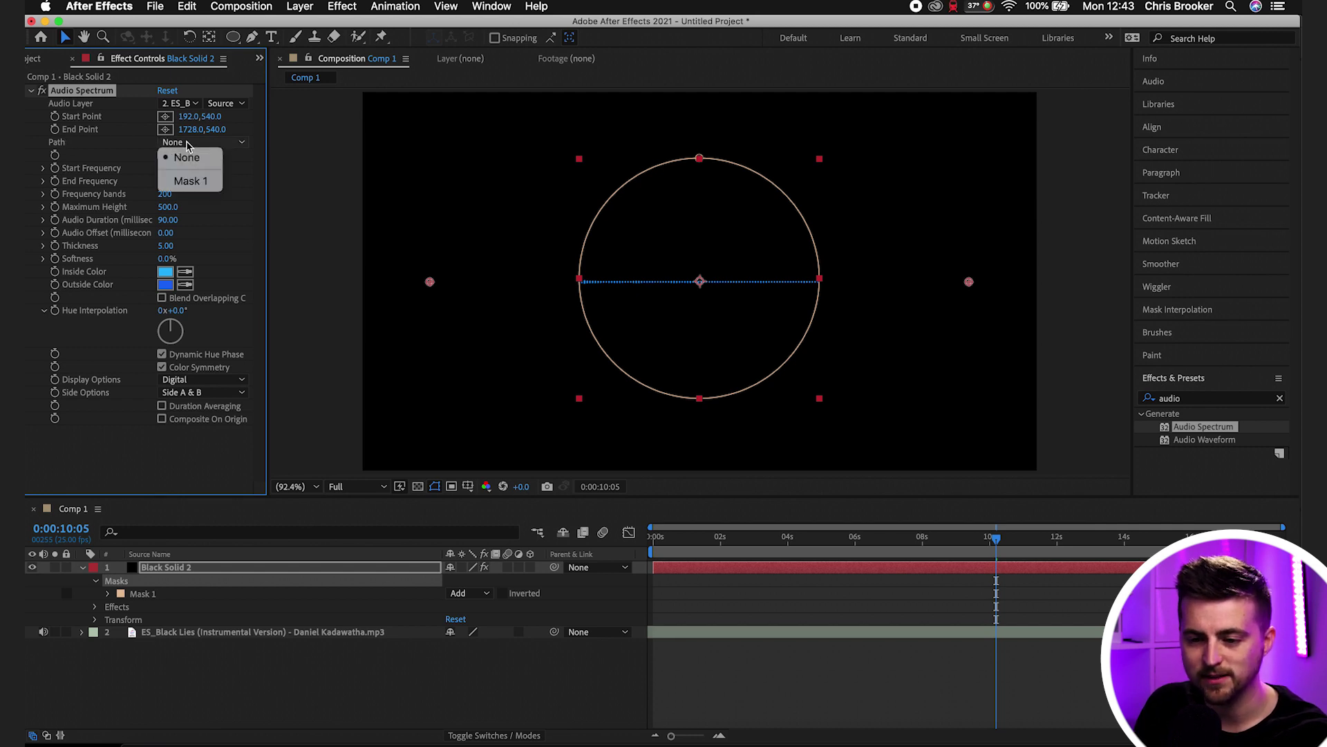
left_click(189, 181)
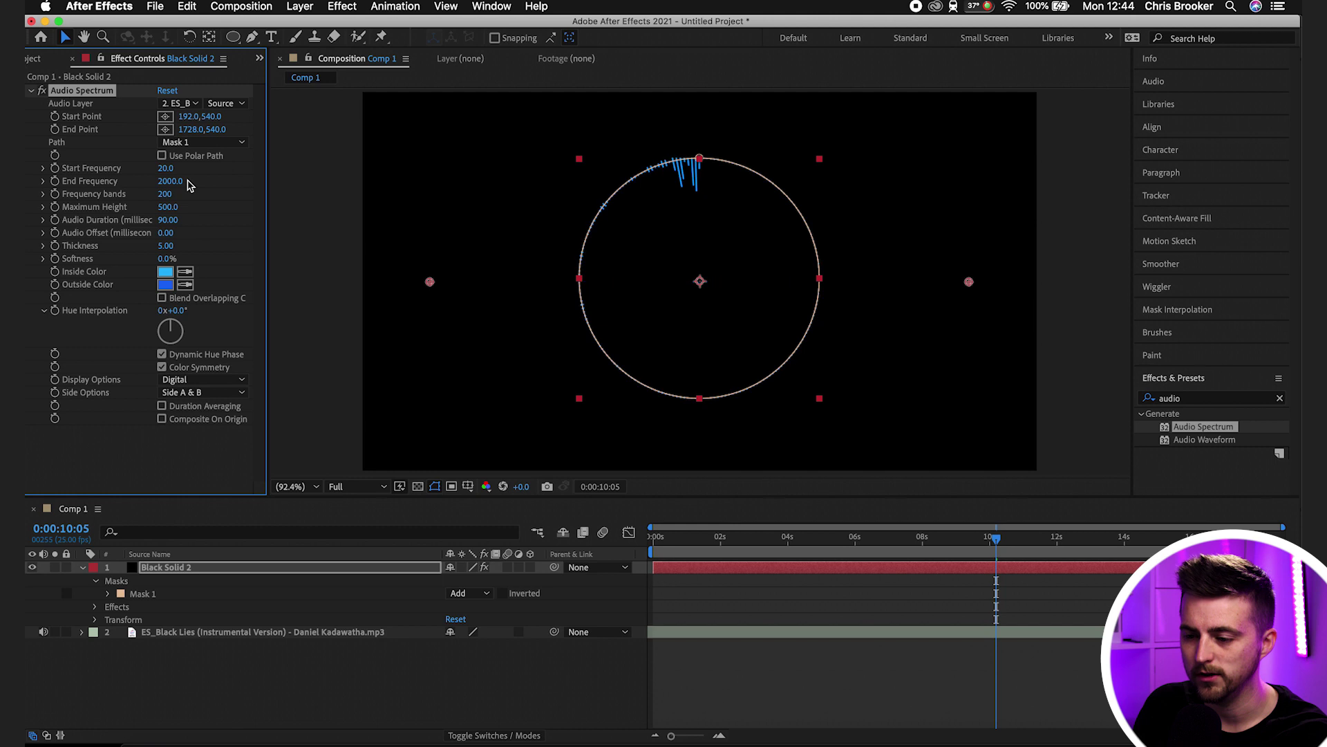
left_click(733, 614)
key("space")
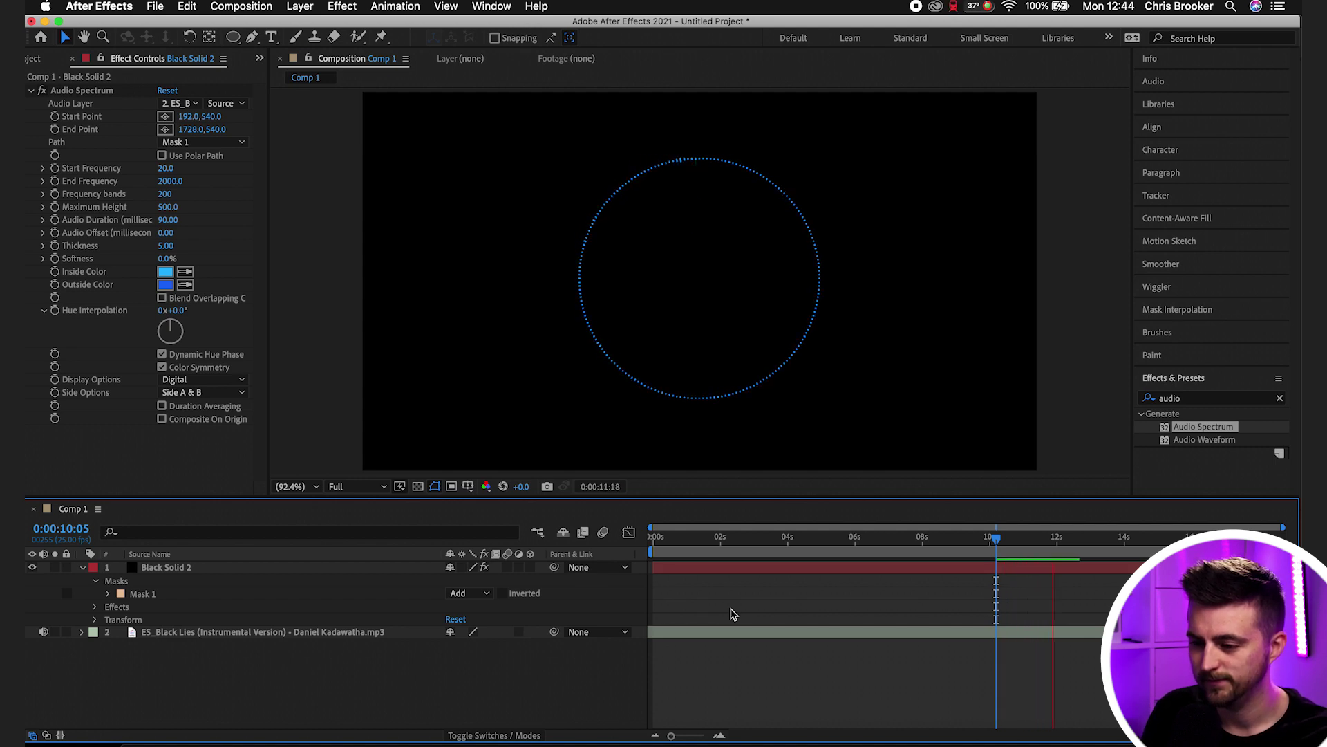
key("space")
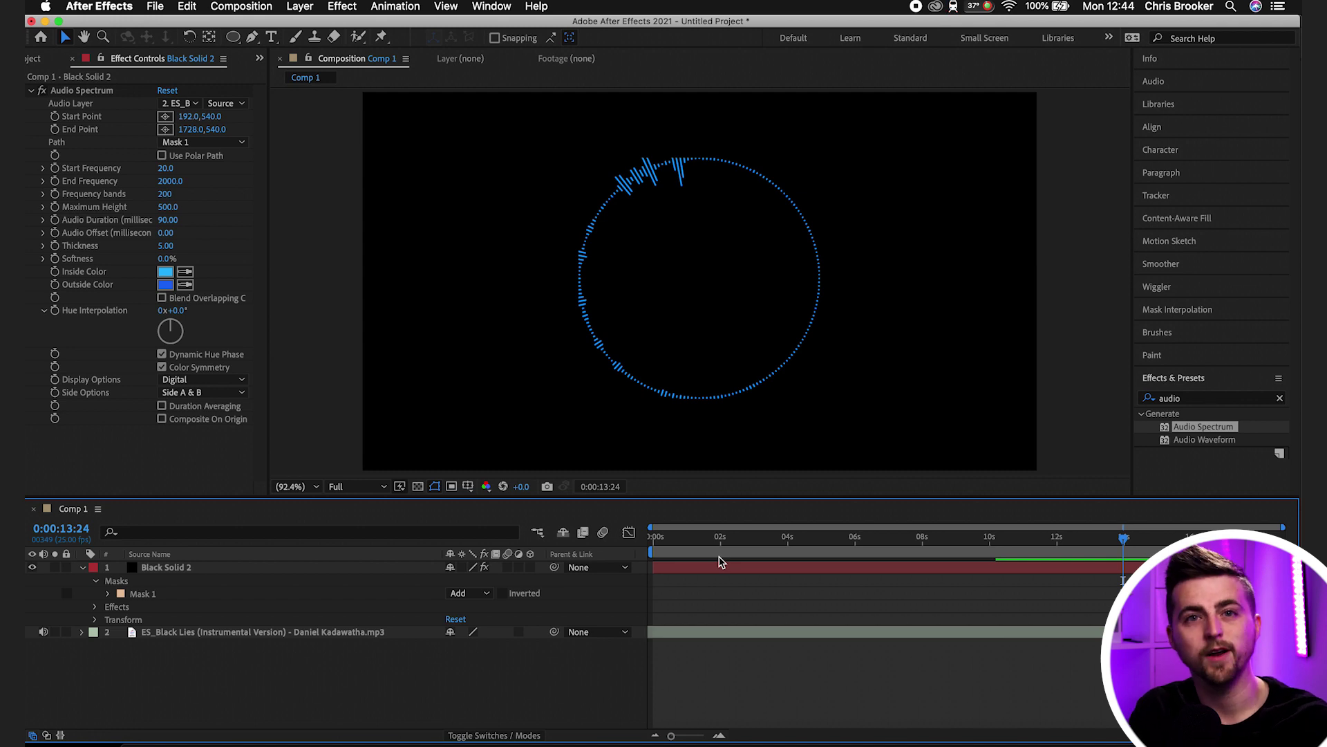
- Set Side Options to Side A so bars draw on one side, then preview again
left_click(181, 392)
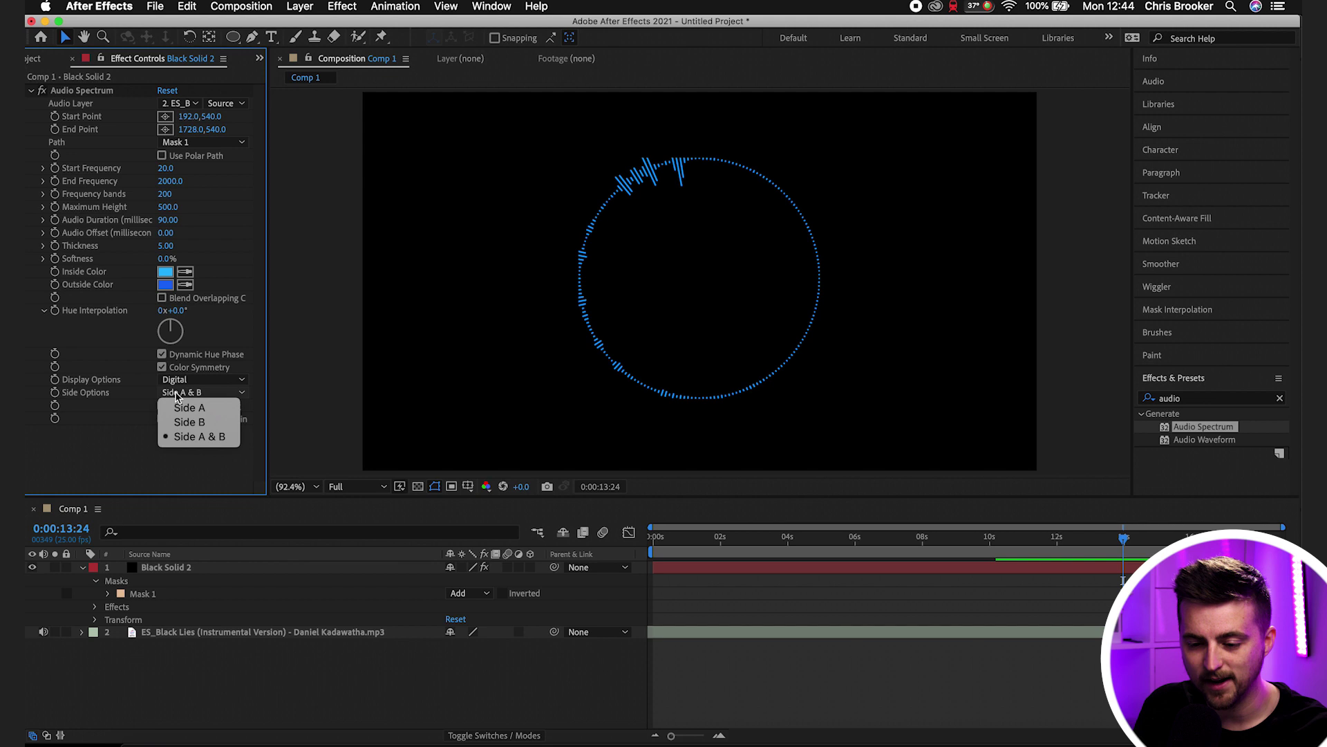
left_click(184, 408)
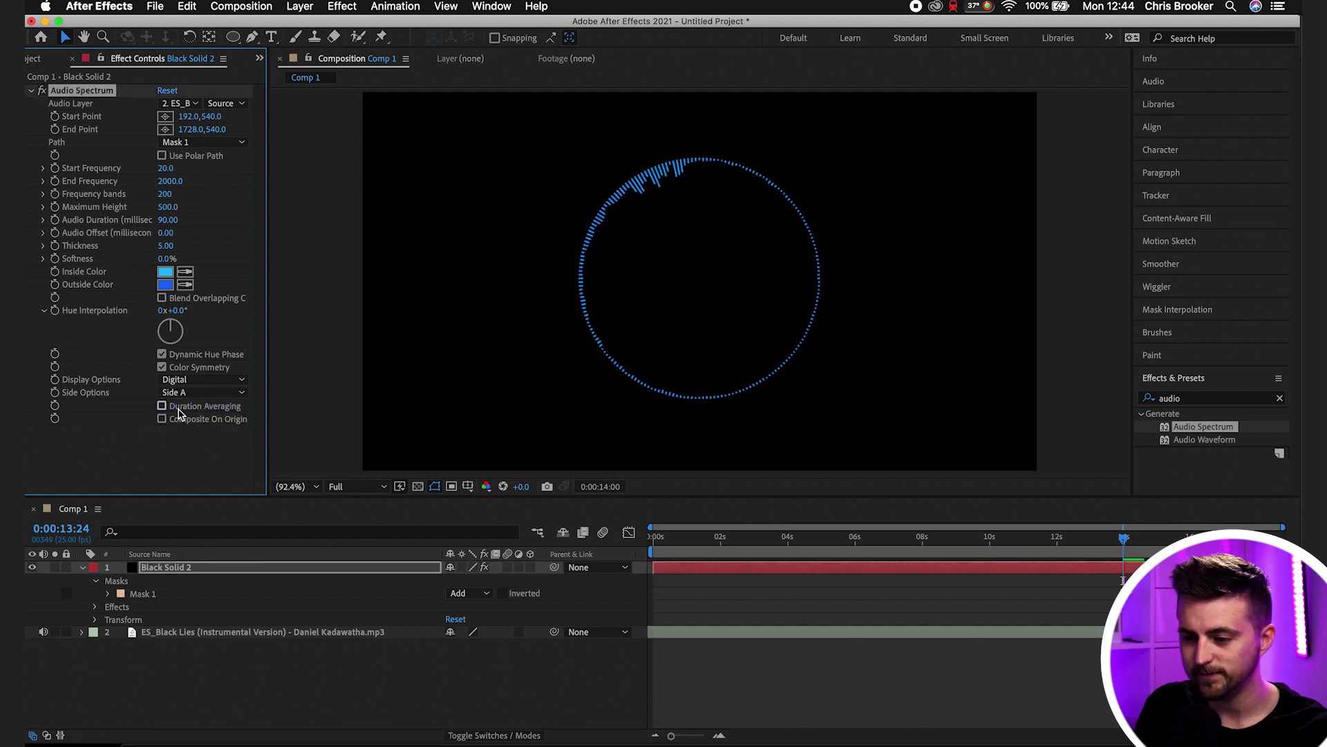
key("space")
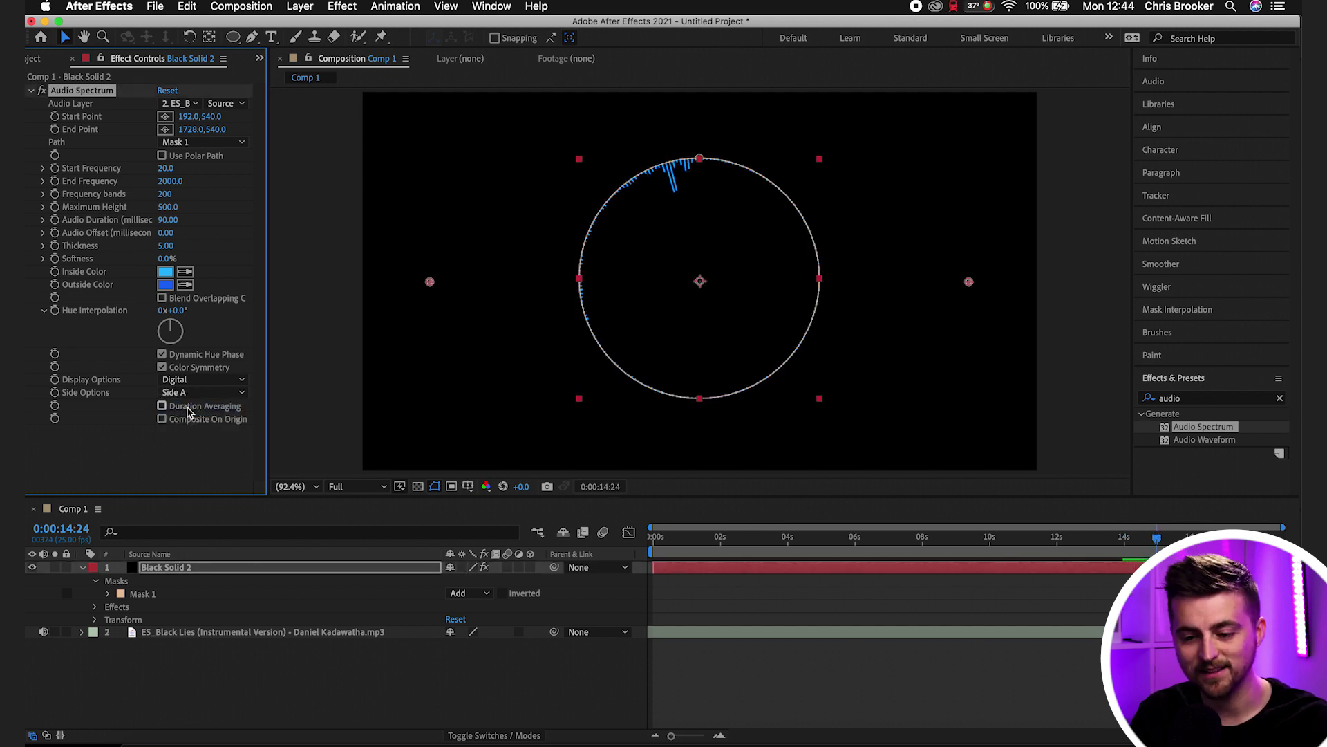
key("space")
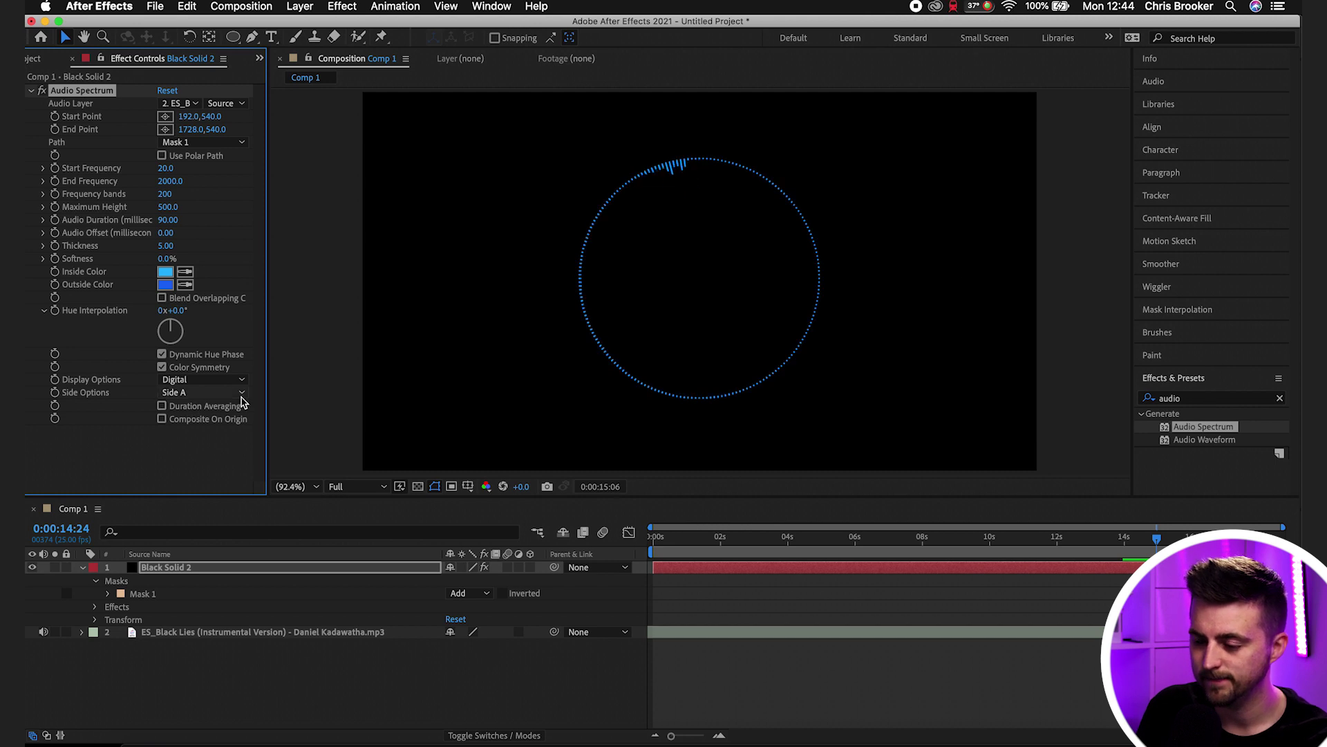
- Try Side B for the spectrum, preview it, then switch back to Side A
left_click(204, 393)
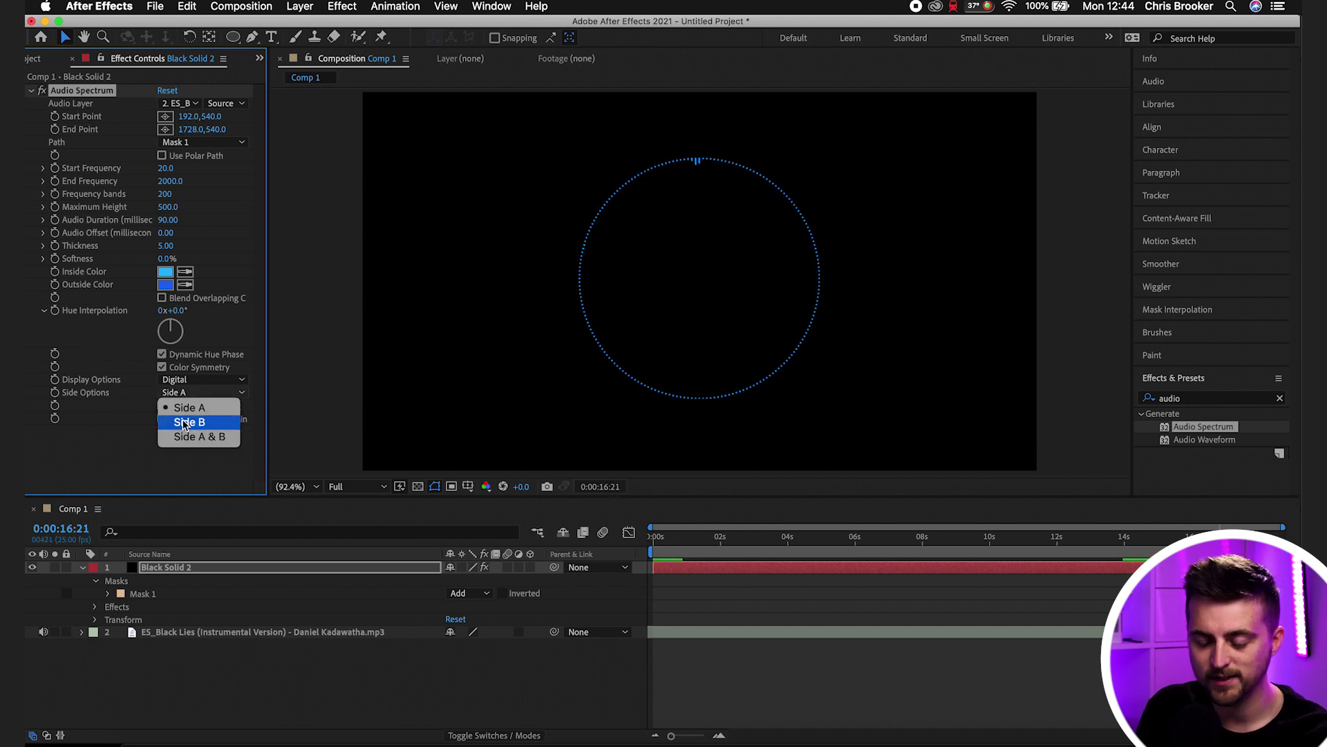
left_click(181, 419)
key("space")
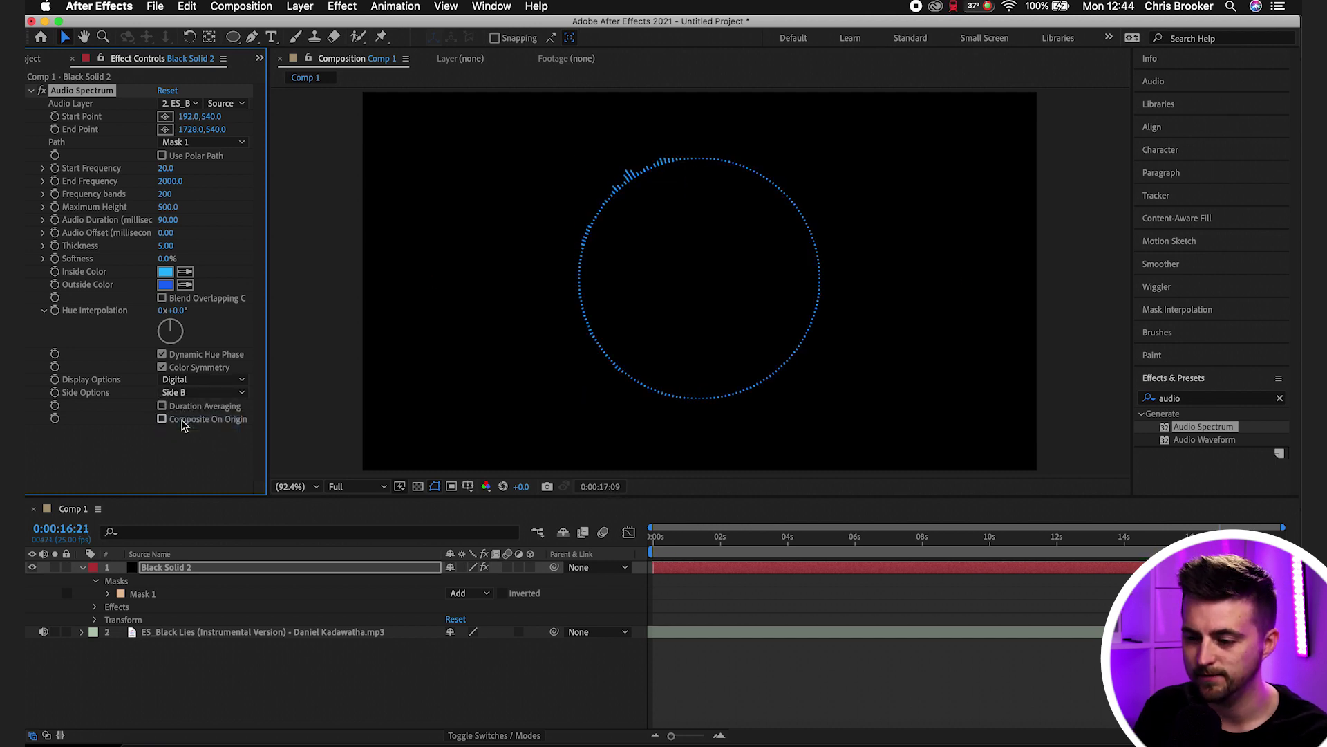
left_click(194, 392)
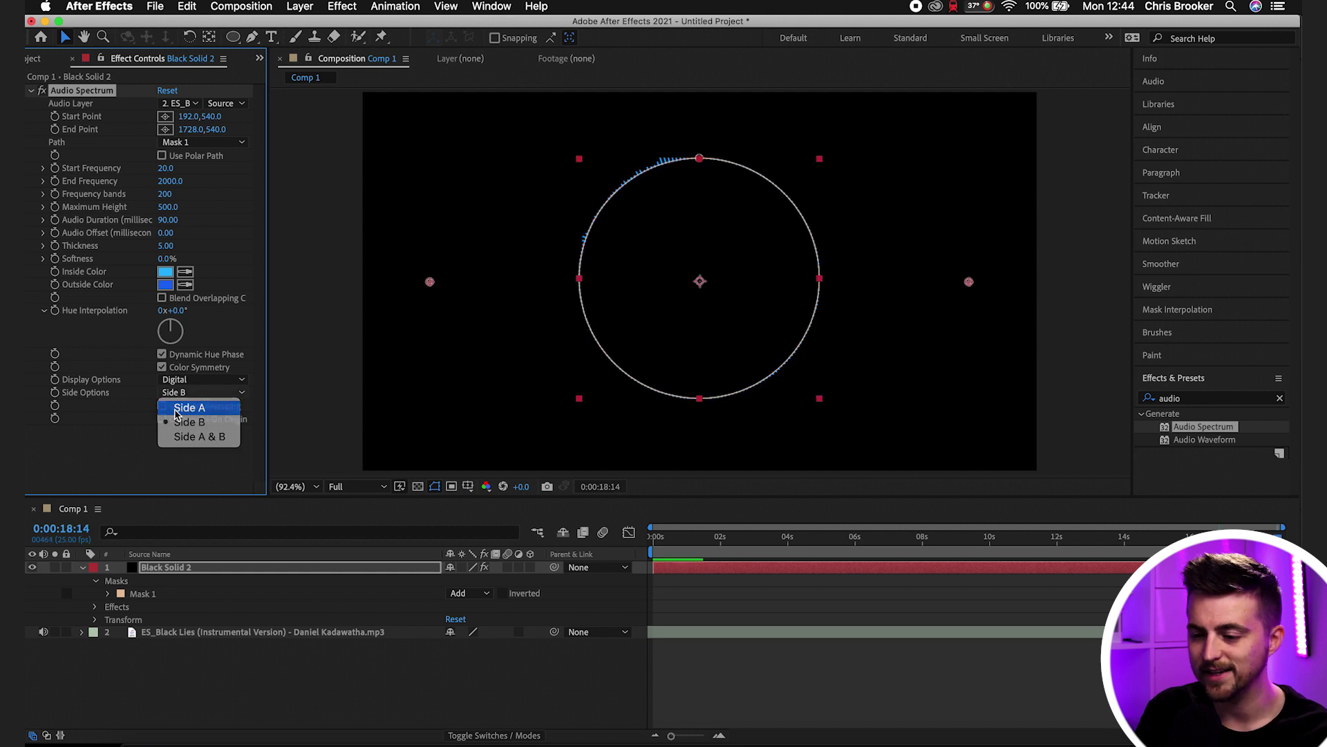
left_click(177, 409)
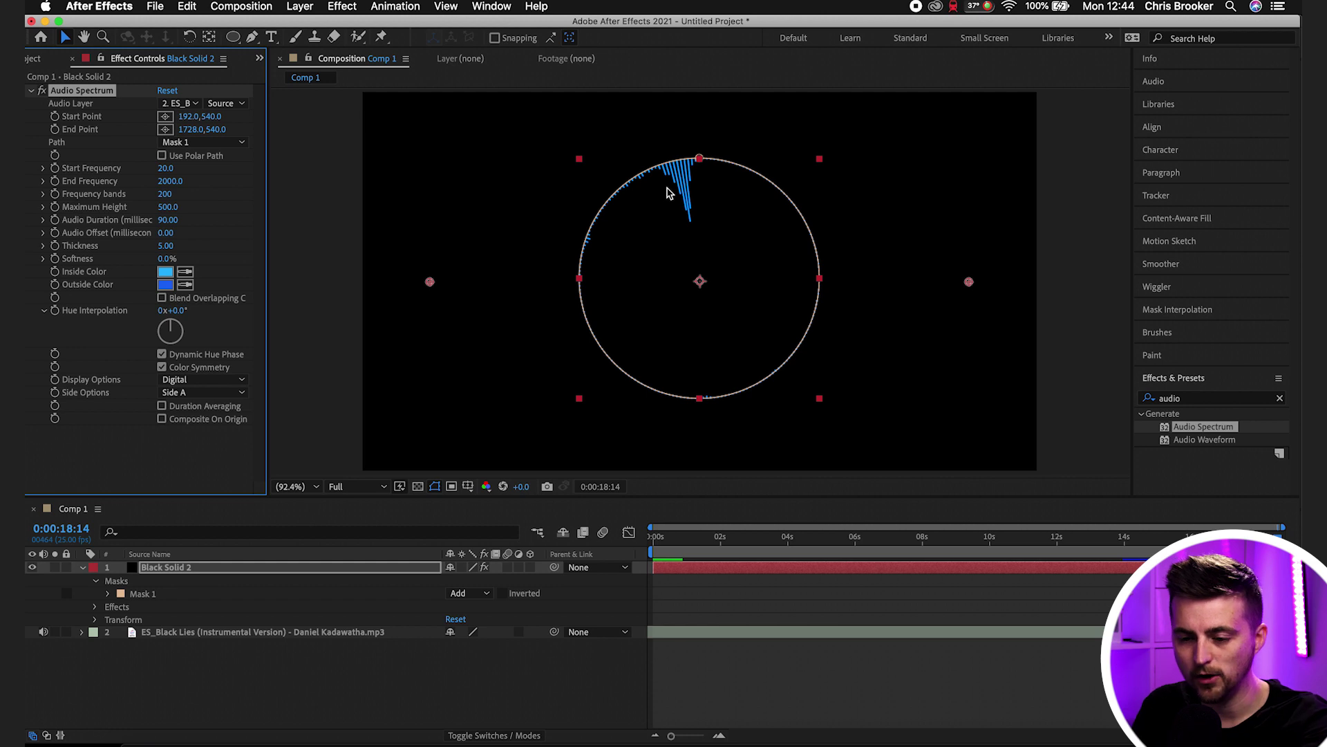
- Set Maximum Height 720, 318 frequency bands and thickness 6.90, then preview the result
mouse_move(170, 207)
left_mouse_down()
mouse_move(201, 207)
mouse_move(185, 211)
left_mouse_up()
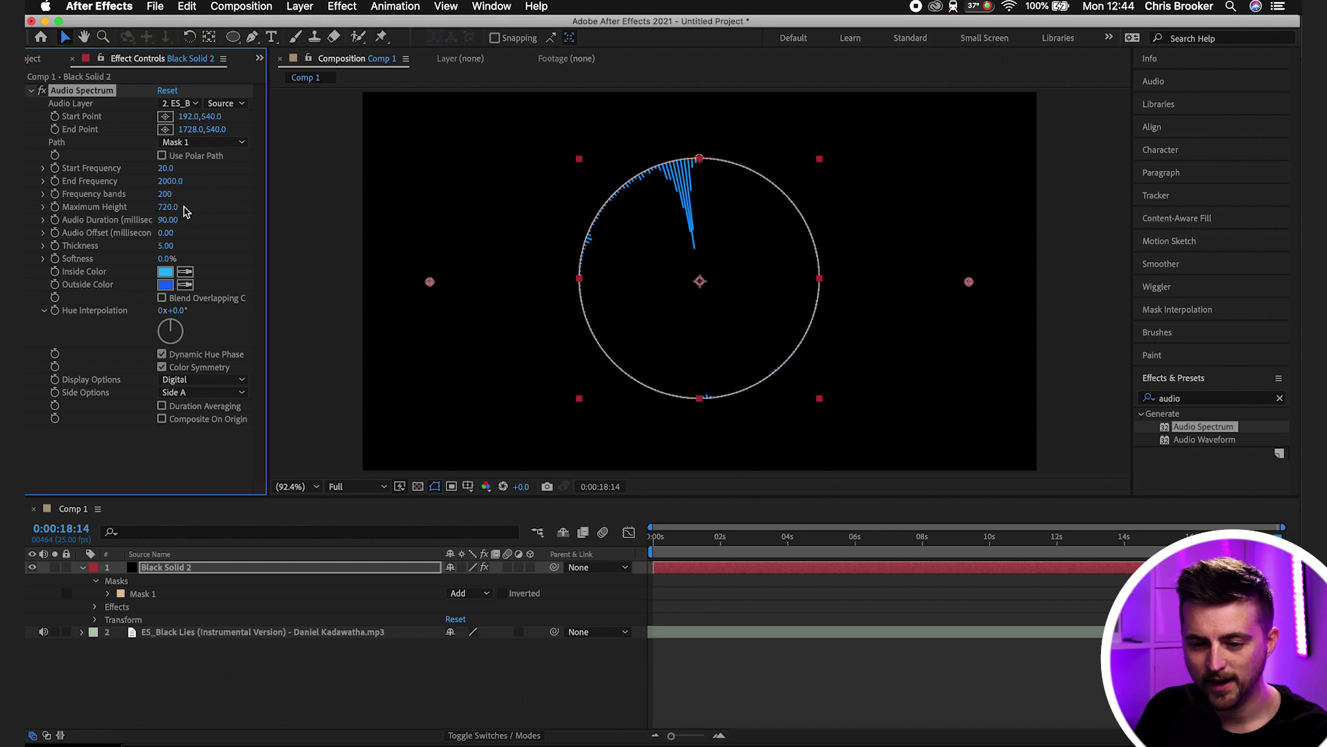
left_click_drag(170, 198, 285, 225)
left_click(166, 246)
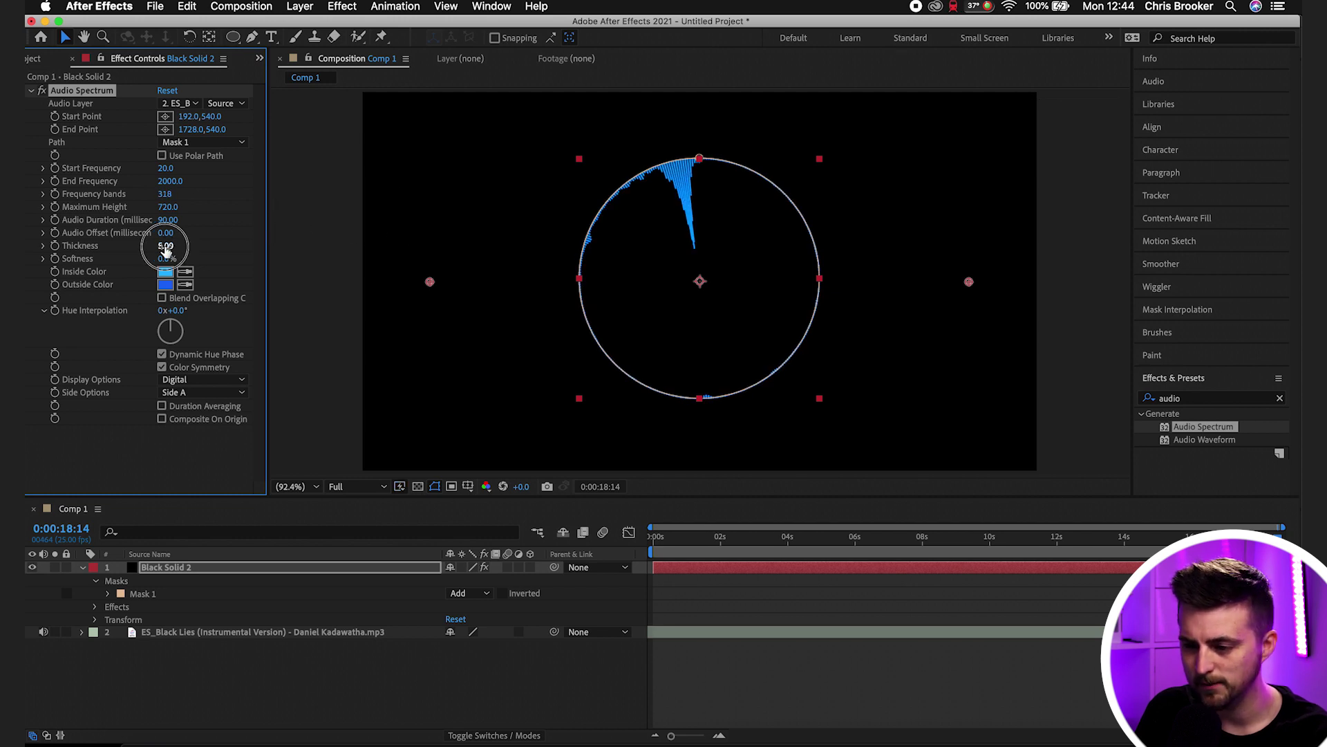
type("6.9")
key("Return")
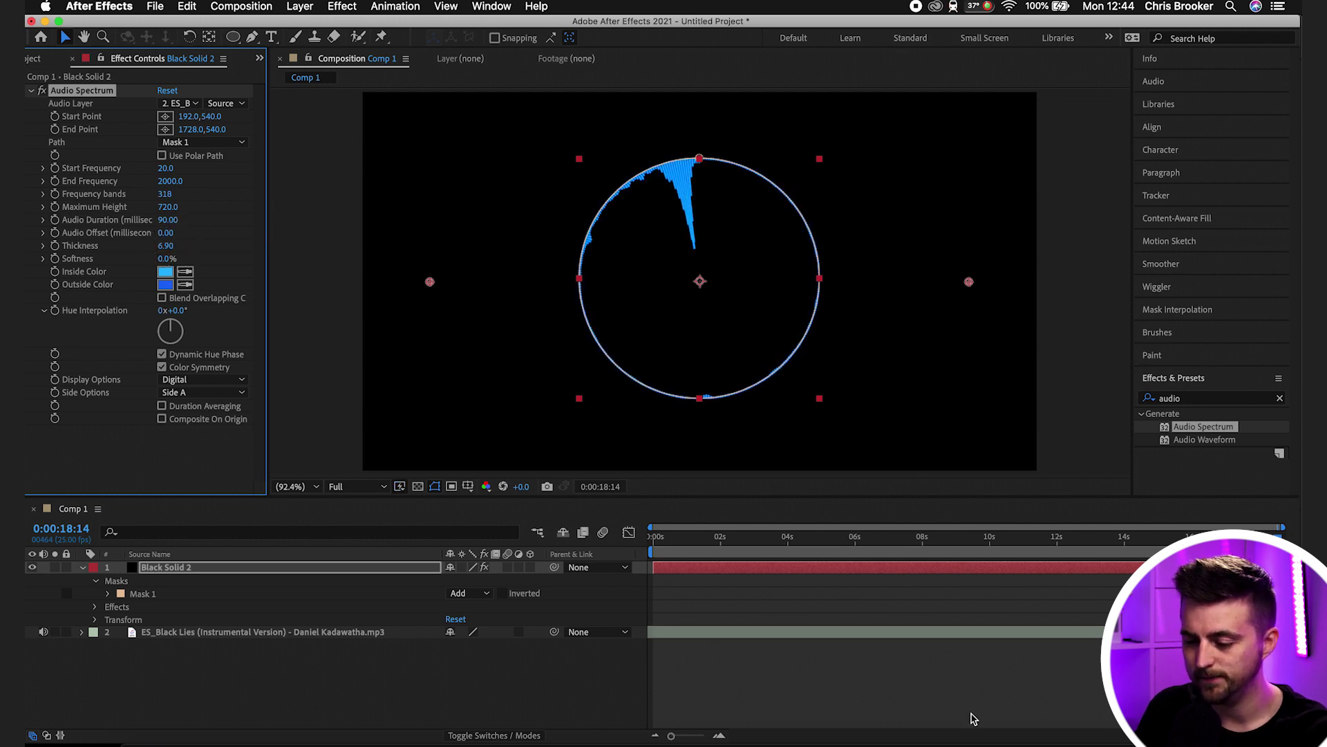
left_click(752, 646)
key("space")
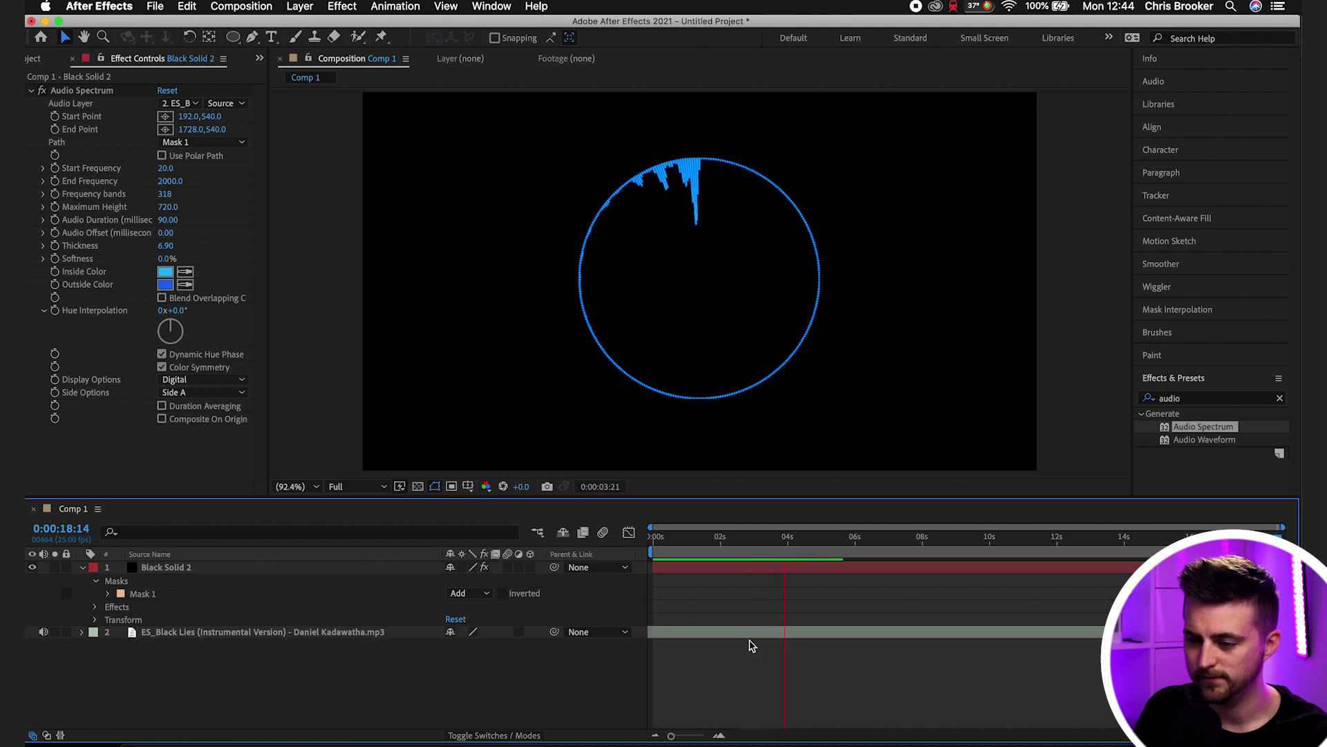
key("space")
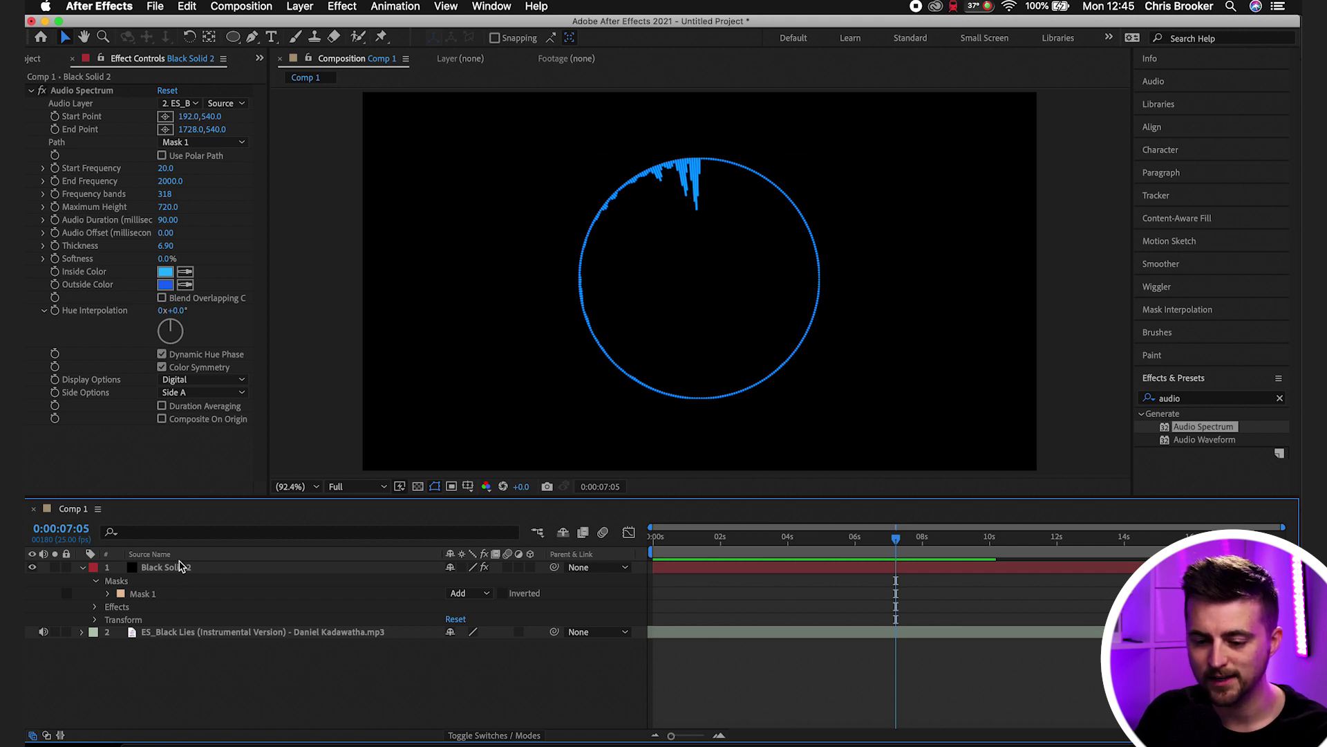
- Draw a rectangular Mask 2 on Black Solid 2 with the Rectangle tool
left_click(175, 567)
left_click_drag(233, 36, 261, 39)
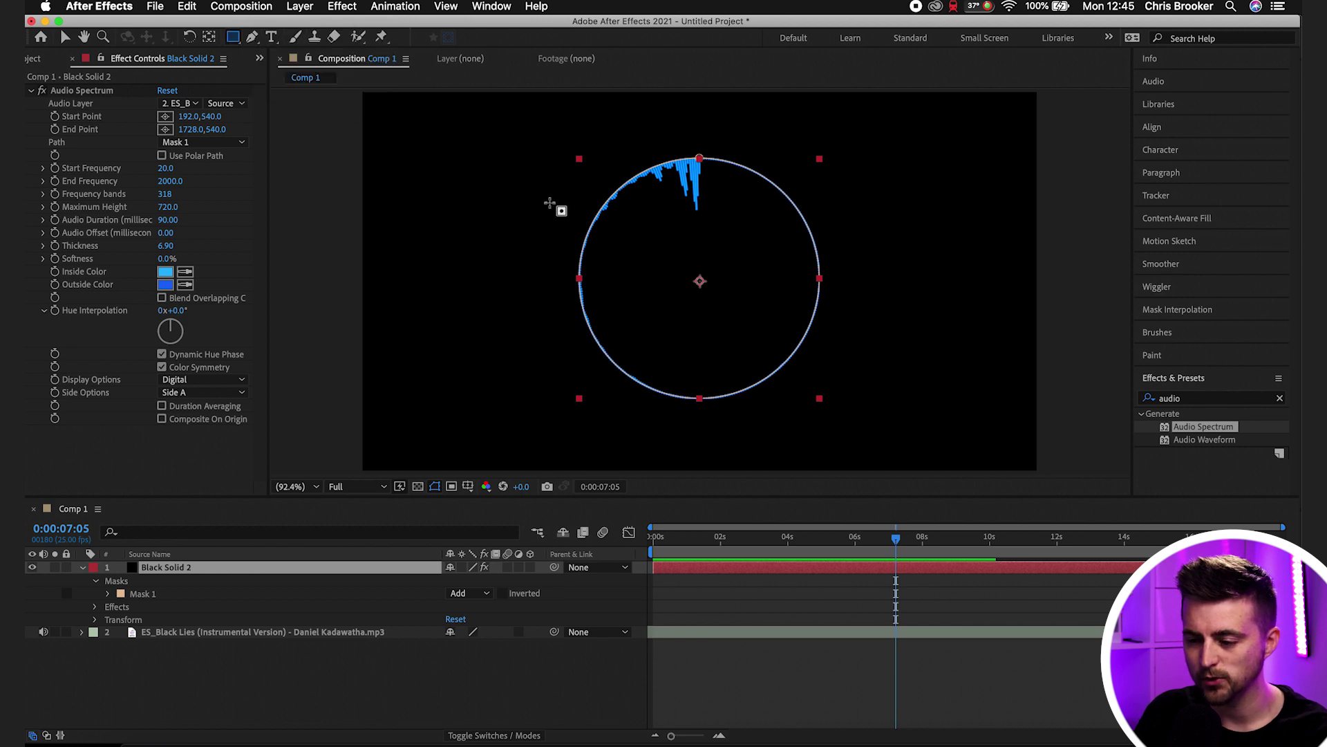
left_click_drag(559, 221, 830, 324)
- Run the spectrum along Mask 2, preview it, and set Side Options to Side A & B
left_click(200, 142)
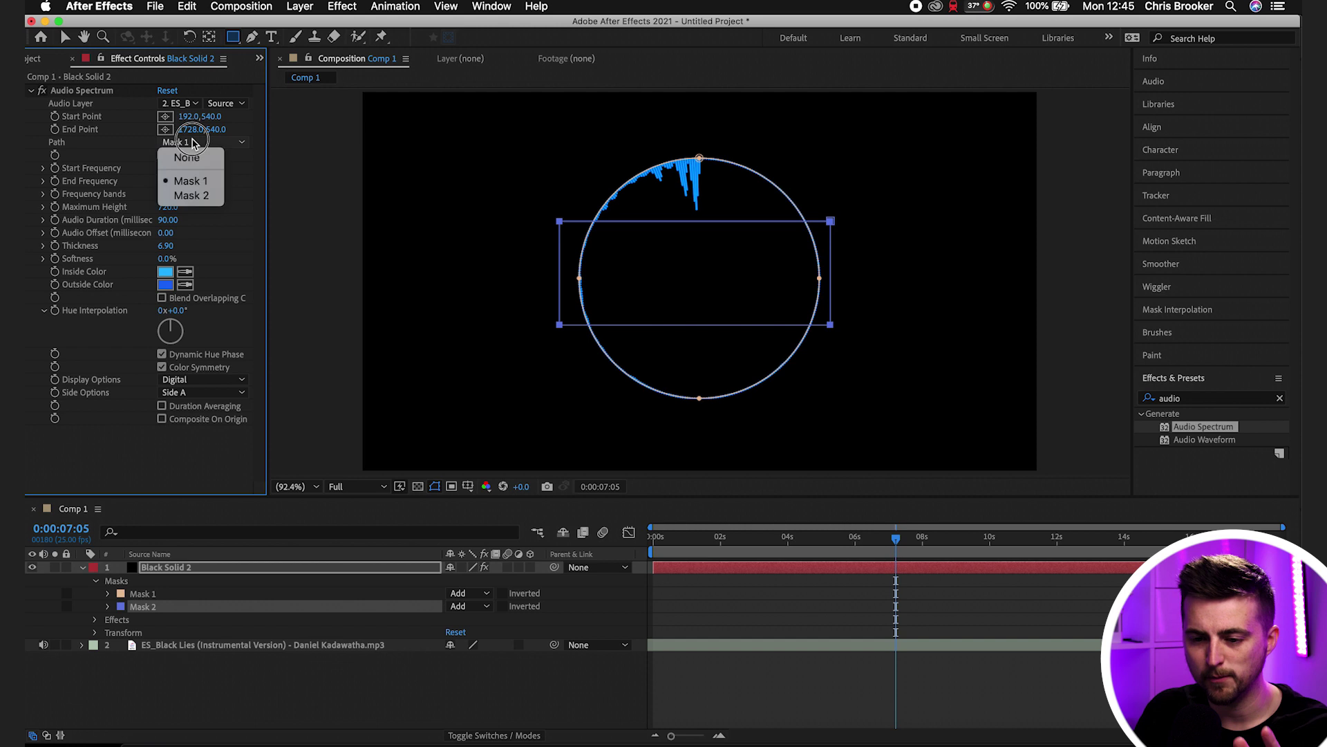
left_click(181, 196)
left_click(760, 606)
key("space")
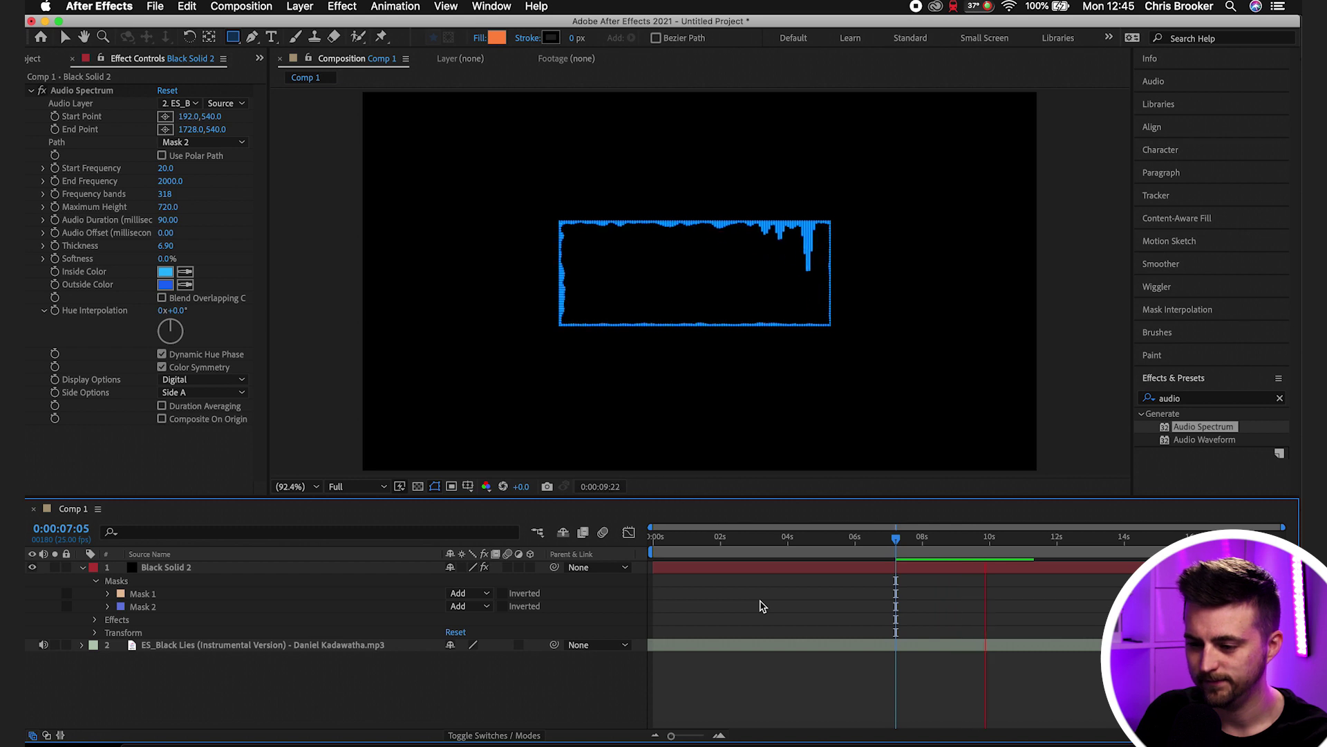
key("space")
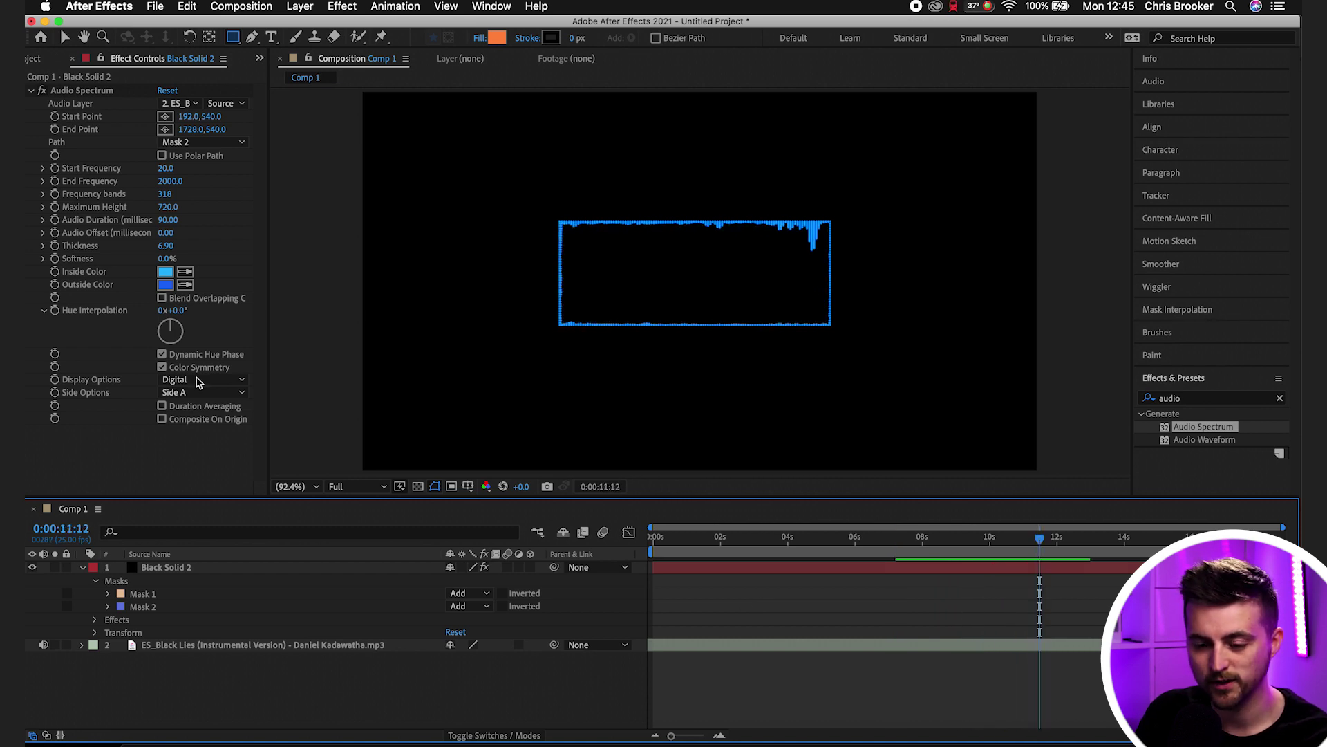
left_click(223, 392)
left_click(185, 437)
key("space")
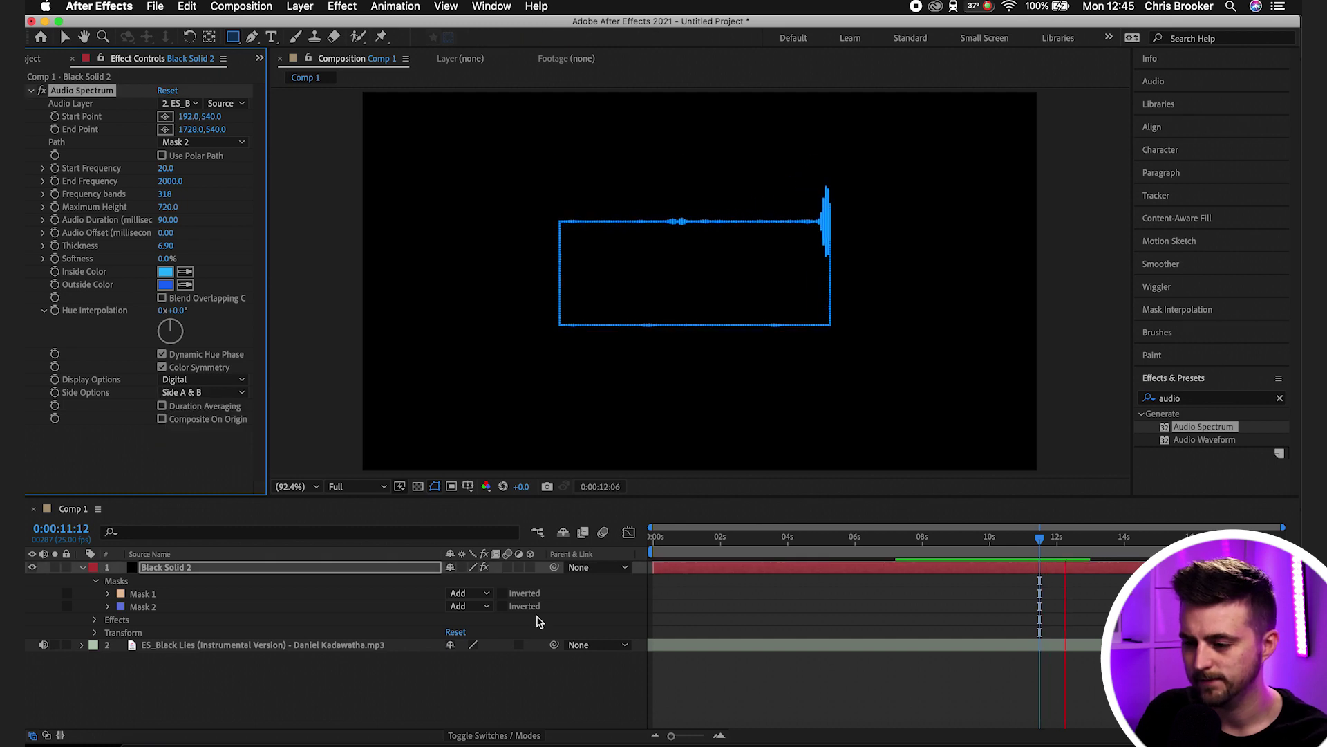
- With the Pen tool and a proportional grid, draw a closed triangle mask over the circle
left_click(251, 39)
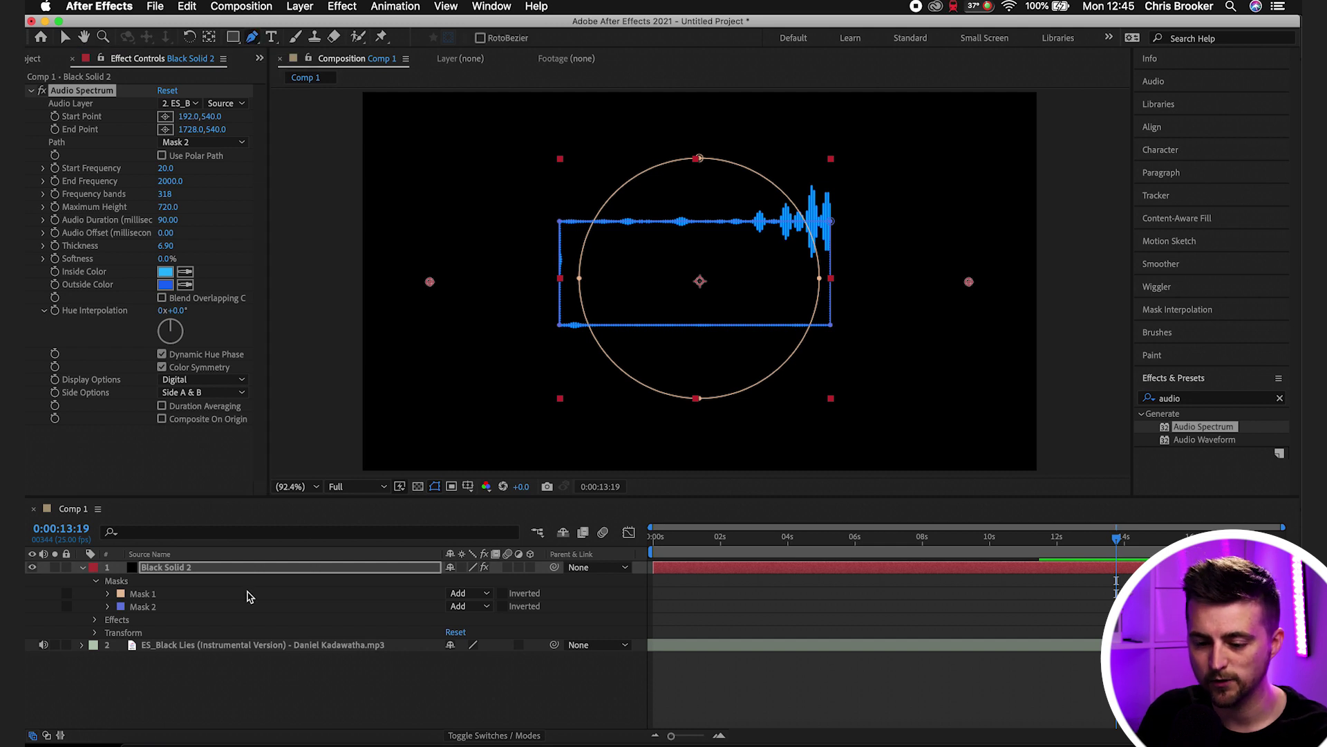
left_click(468, 486)
left_click(485, 517)
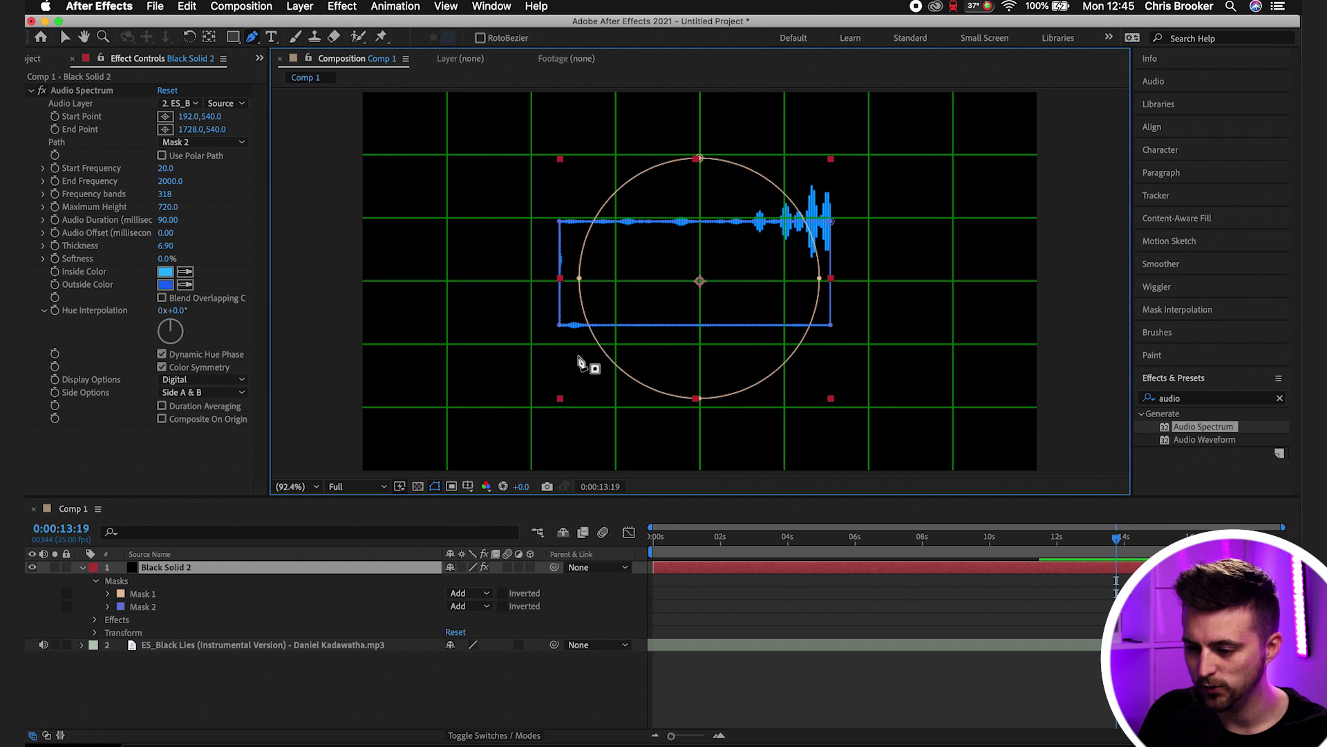
left_click(535, 344)
left_click(700, 157)
left_click(873, 347)
left_click(534, 344)
- Set the spectrum Path to the triangle Mask 3 and hide the proportional grid
left_click(206, 623)
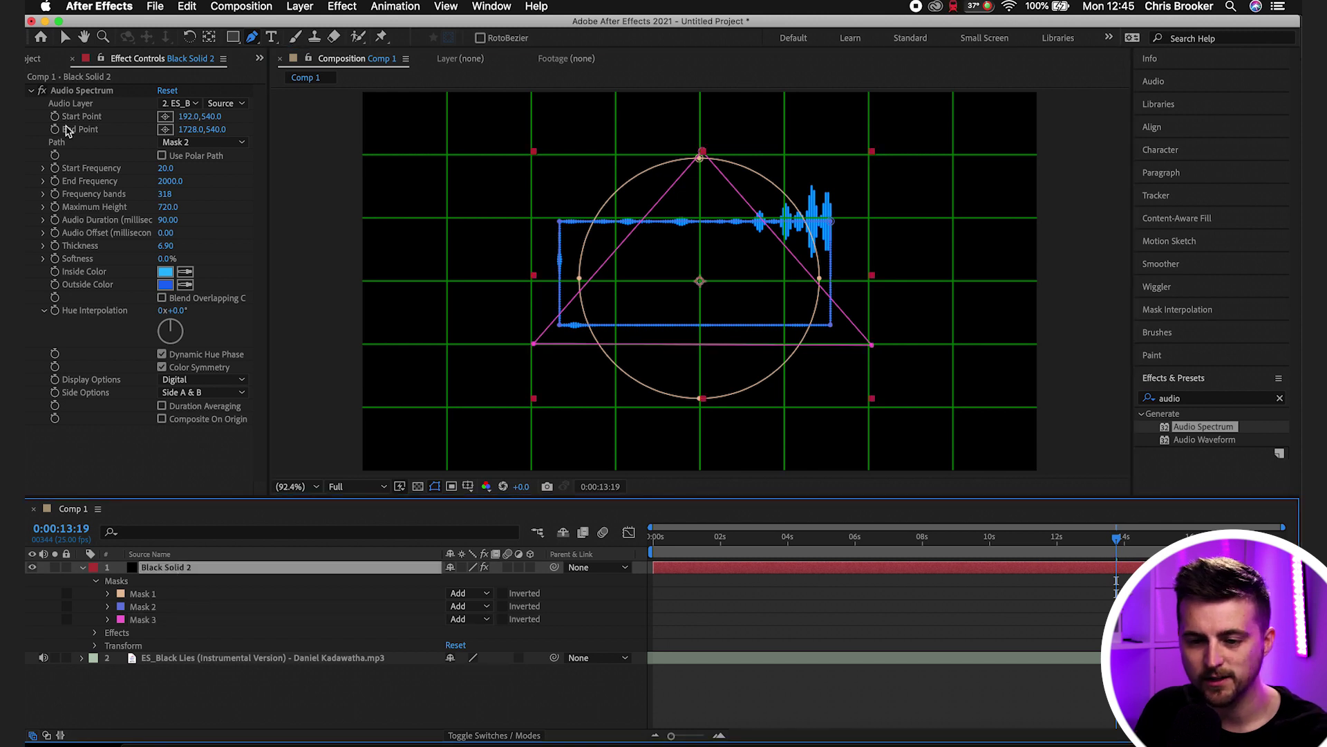
left_click(183, 143)
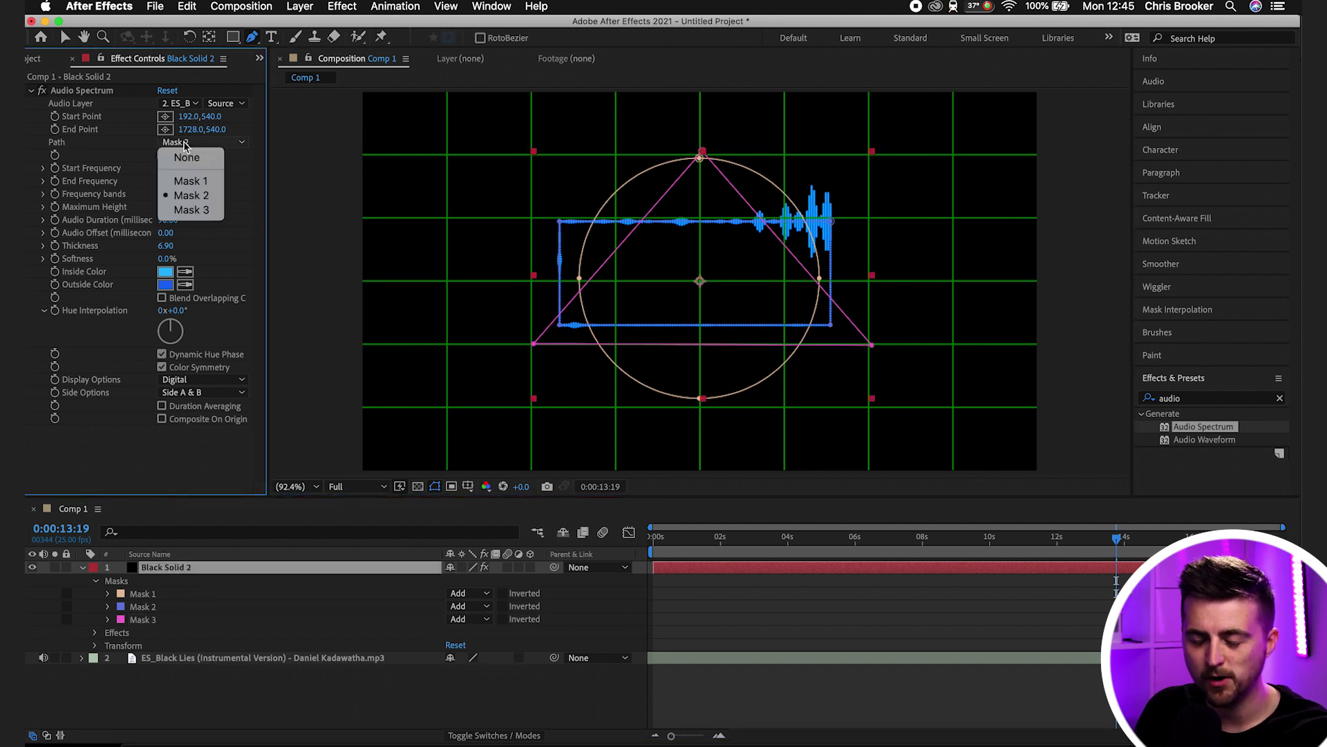
left_click(197, 209)
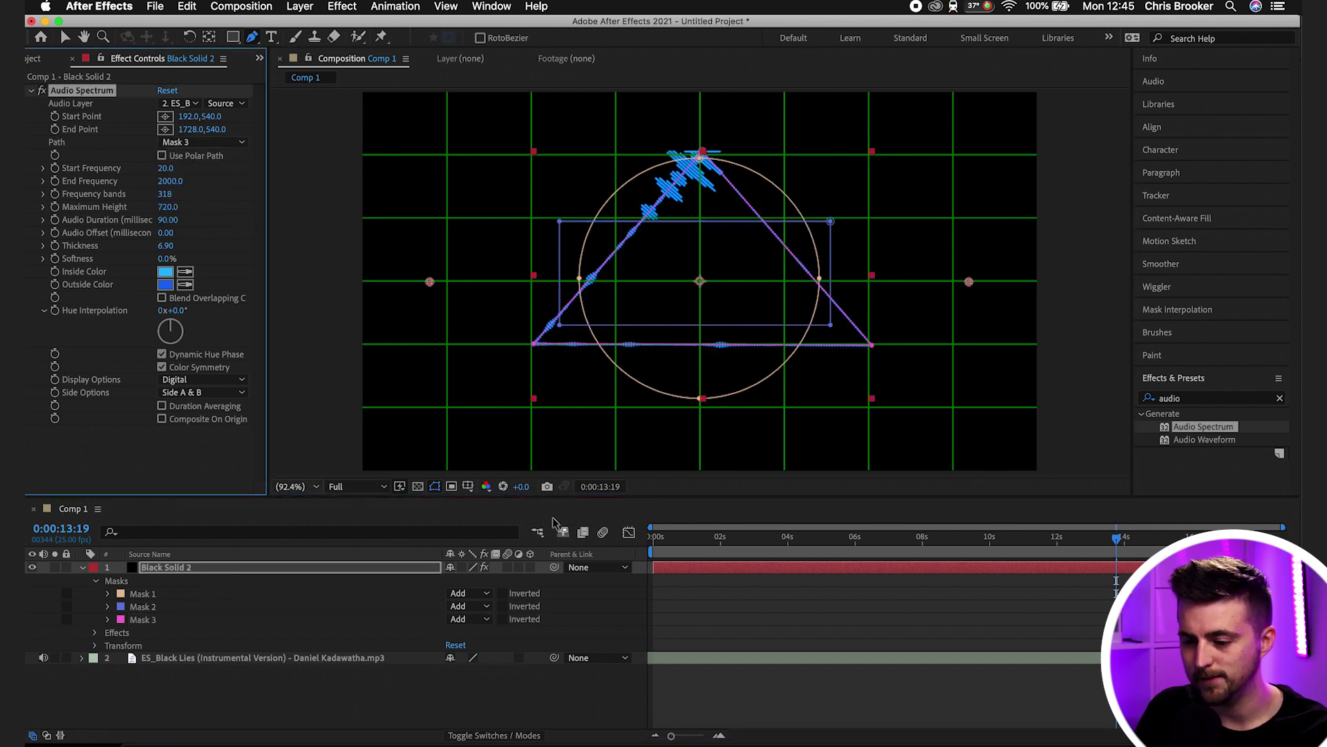
left_click(469, 487)
left_click(517, 513)
- Preview the triangle-path spectrum from the start of the composition
left_click(549, 552)
key("Home")
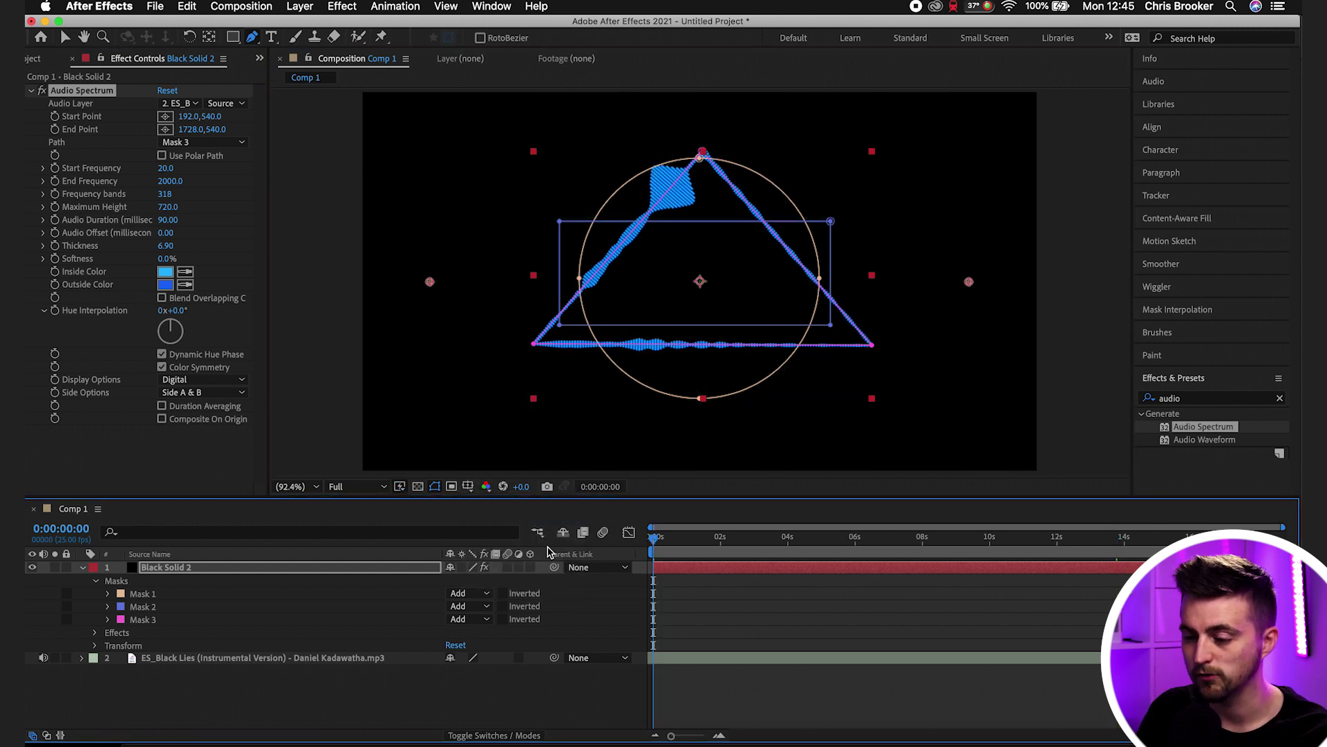
key("space")
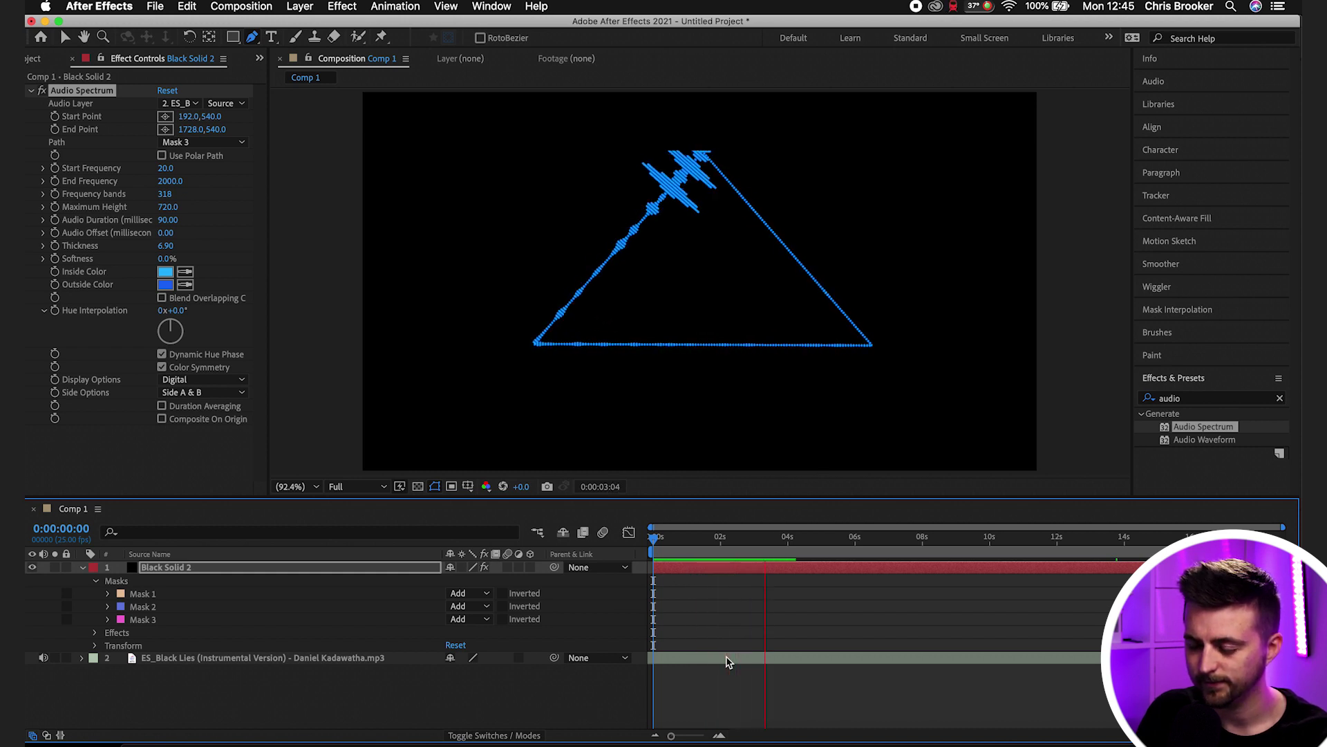
key("space")
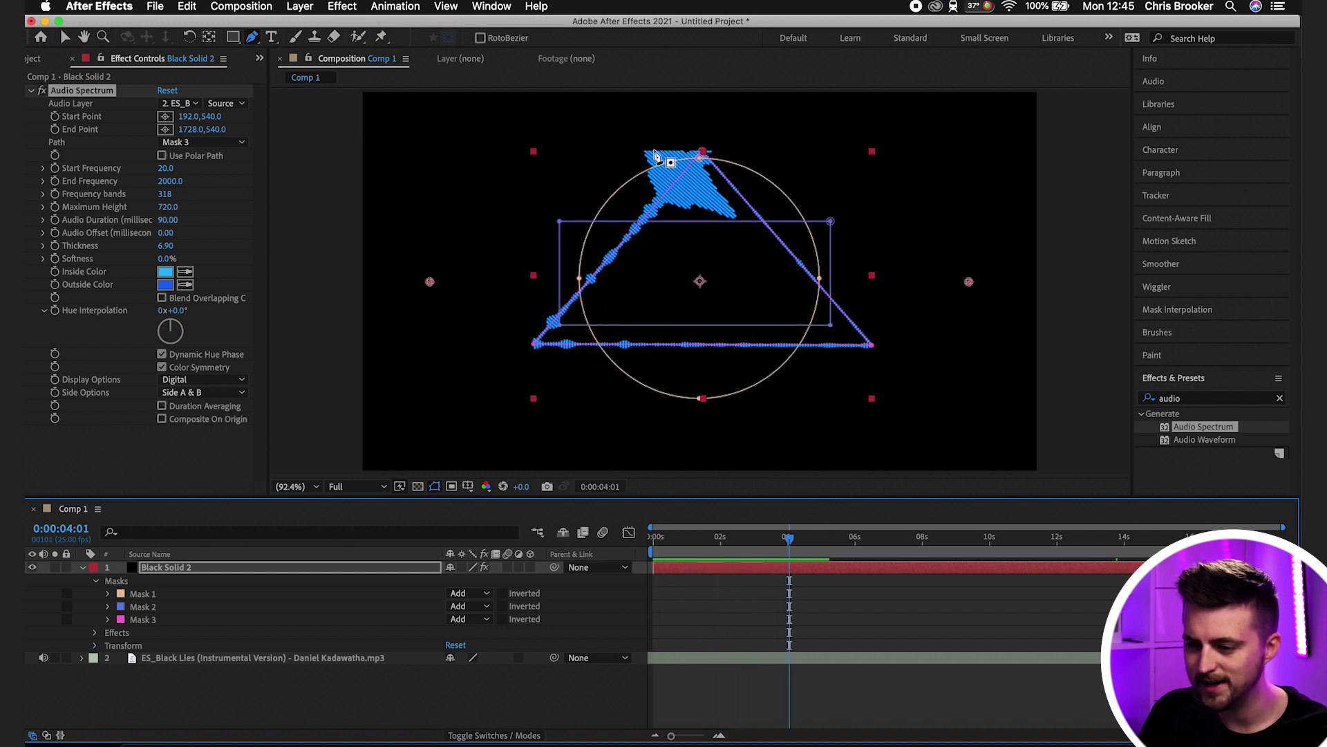
- Set Side Options to Side A for one-sided bars and preview again
left_click(84, 398)
left_click(184, 393)
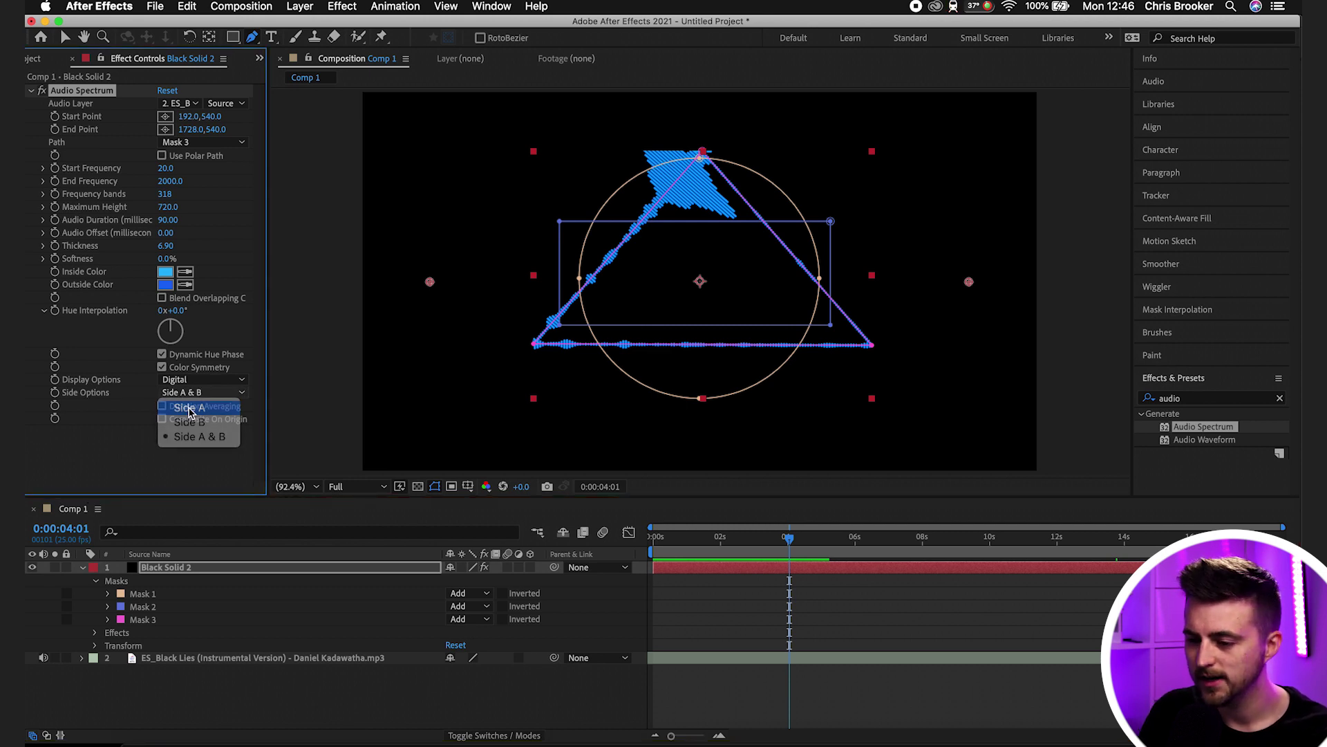
left_click(179, 409)
left_click(761, 638)
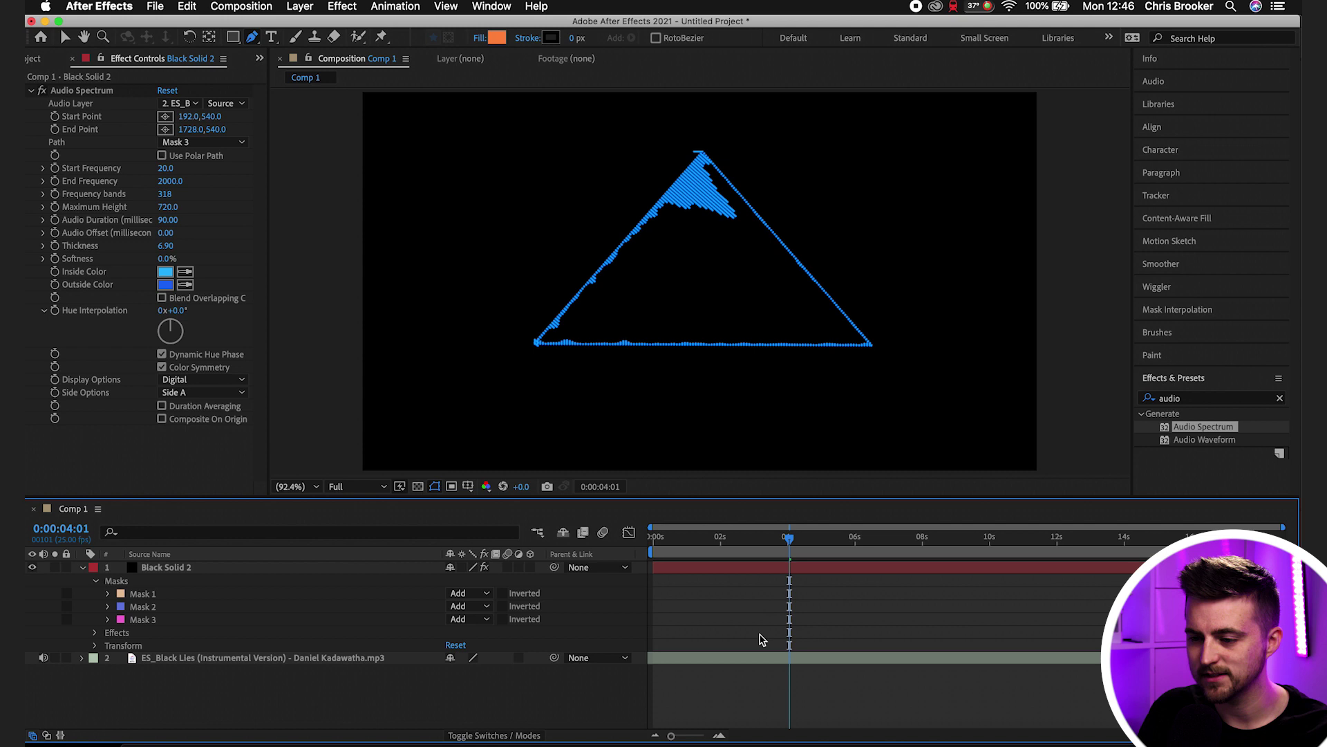
key("space")
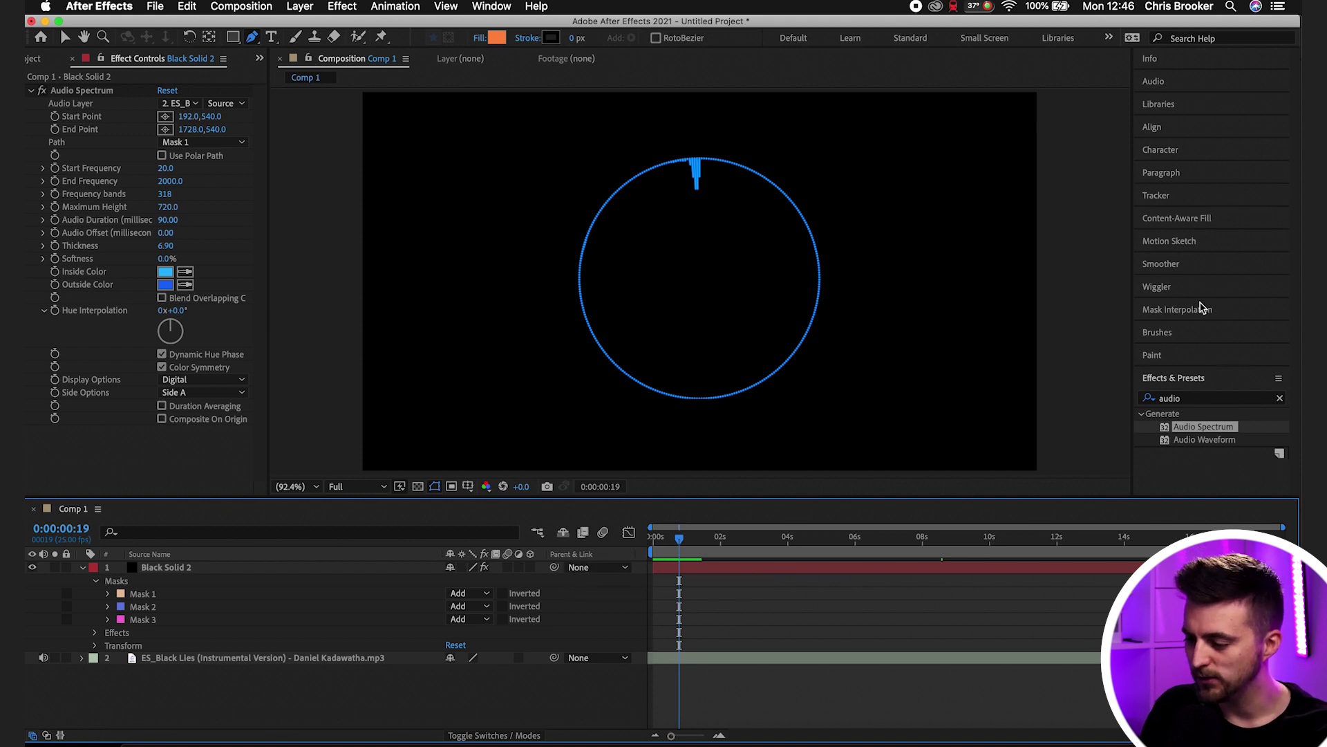
- Apply the Stylize Glow effect to Black Solid 2 with Glow Radius 116, then preview
left_click_drag(1184, 391, 1187, 215)
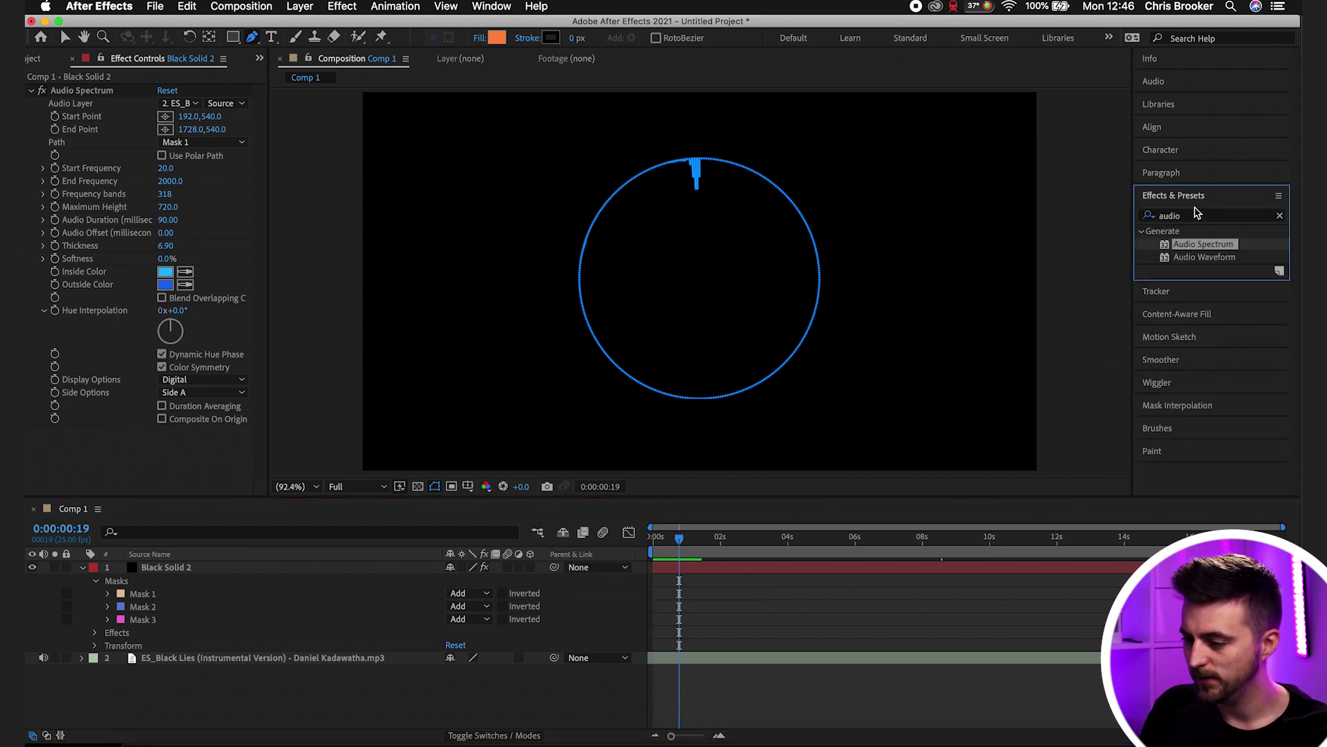
left_click(1186, 215)
type("glo")
left_click_drag(1196, 334, 689, 566)
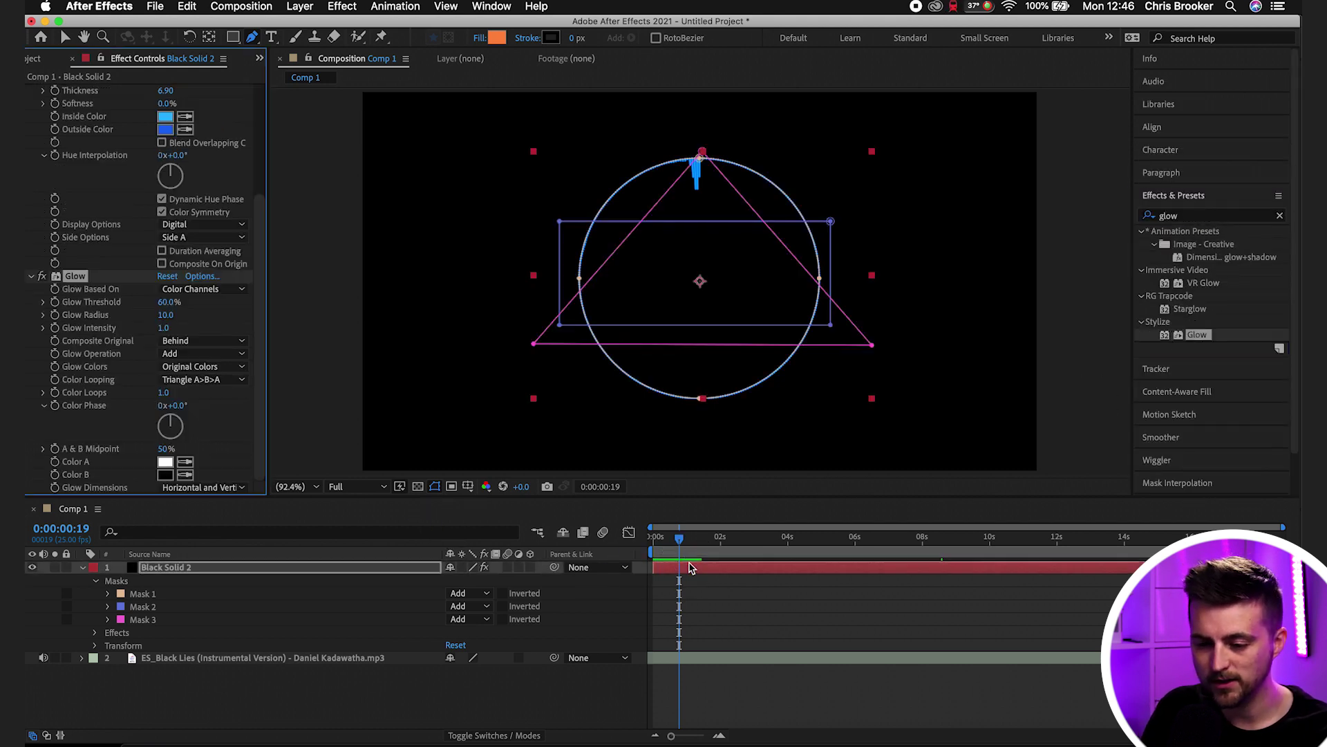
key("v")
left_click_drag(166, 315, 252, 308)
left_click(733, 628)
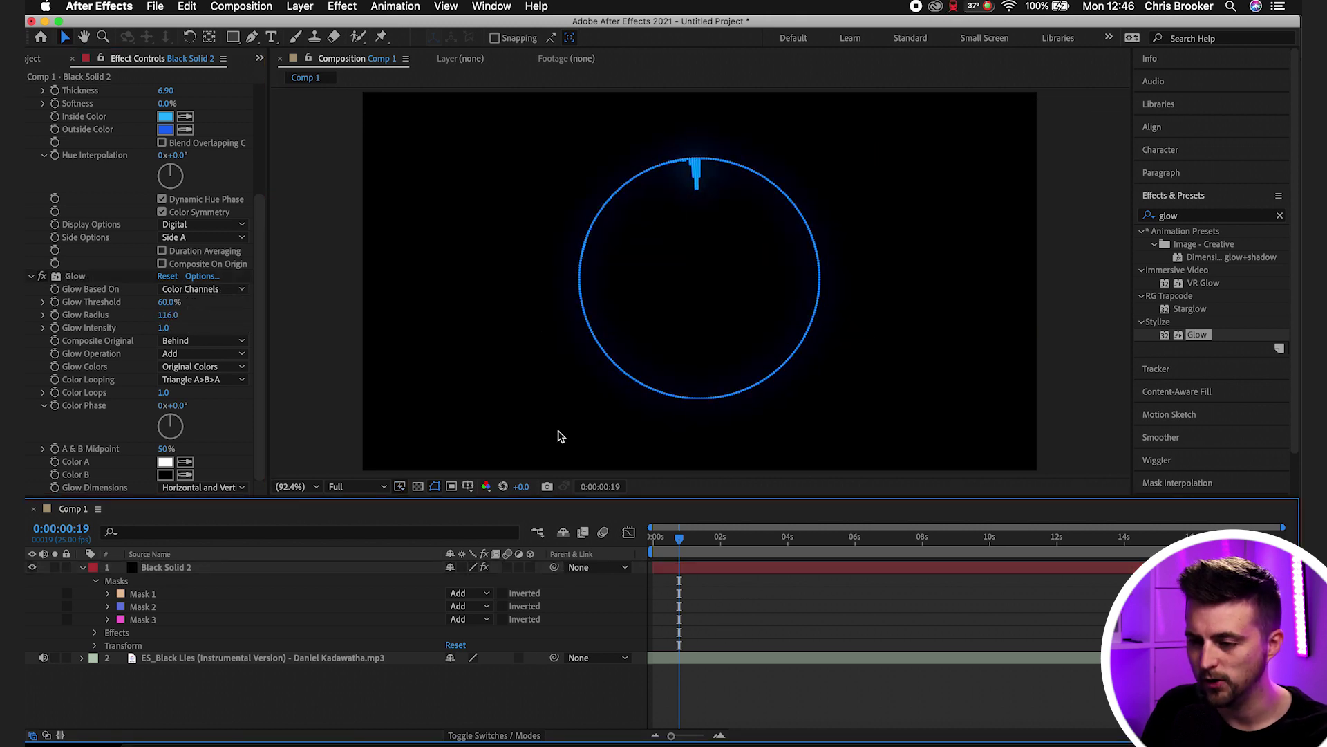
key("space")
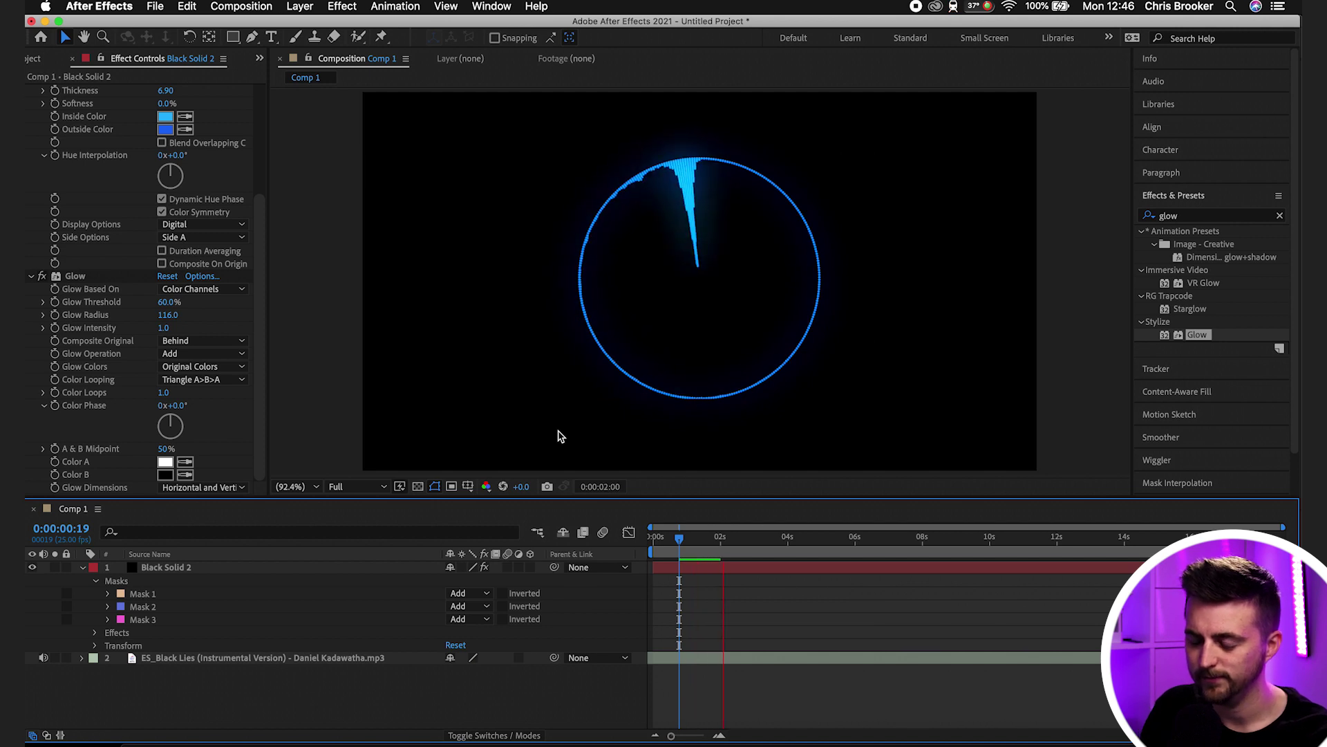
- Preview the glowing spectrum from around the one-second mark
left_click(686, 556)
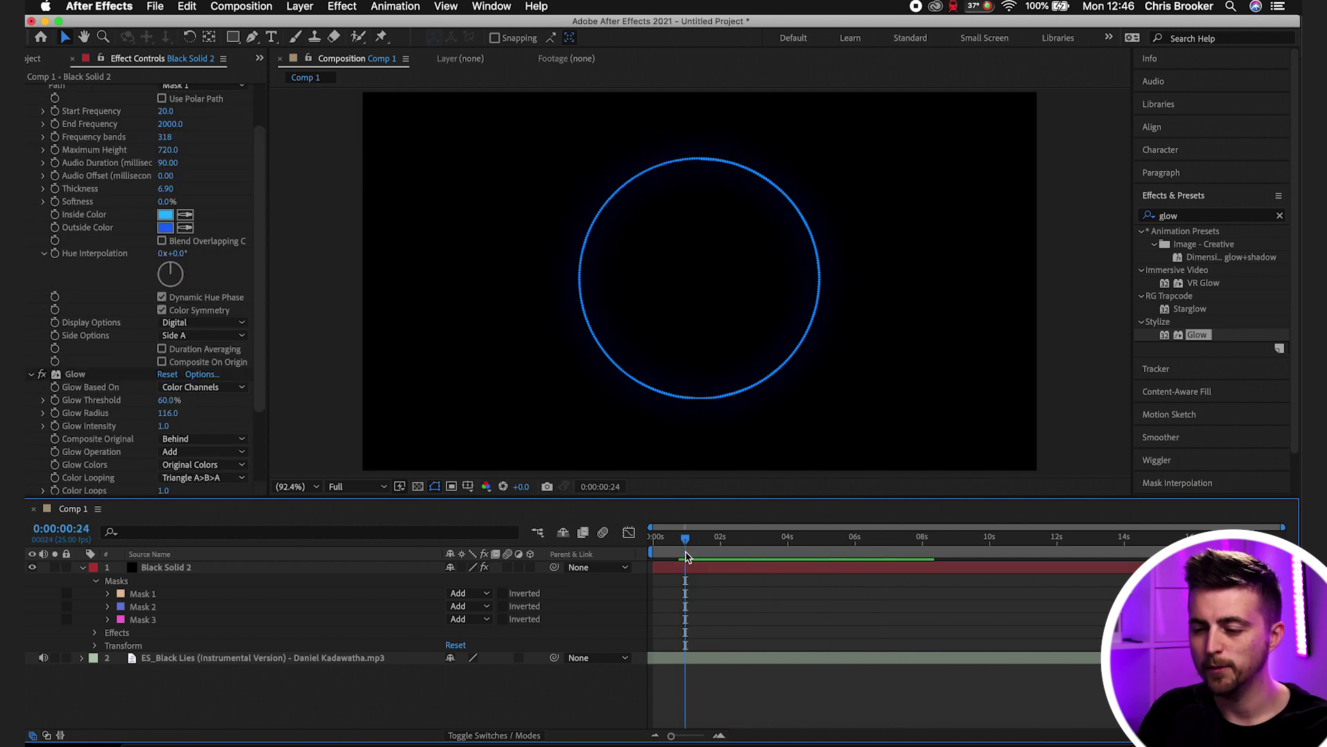
key("space")
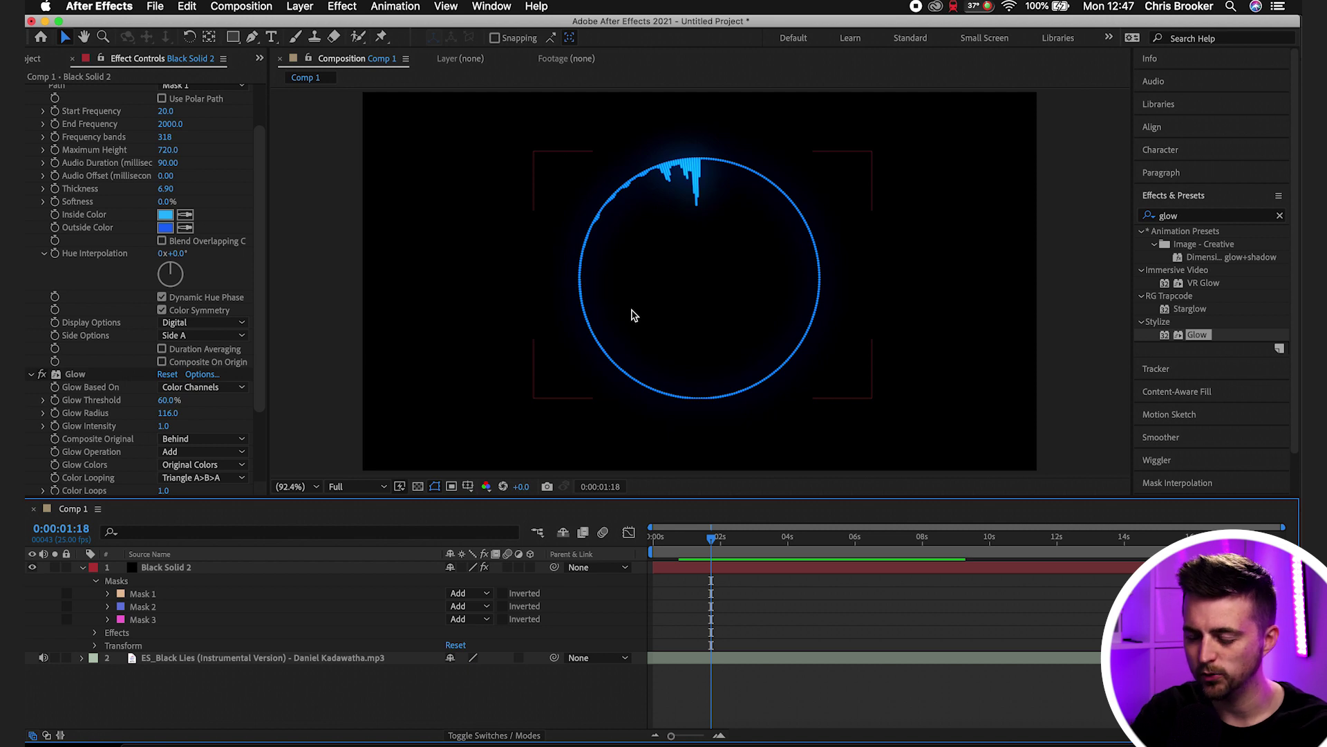
key("space")
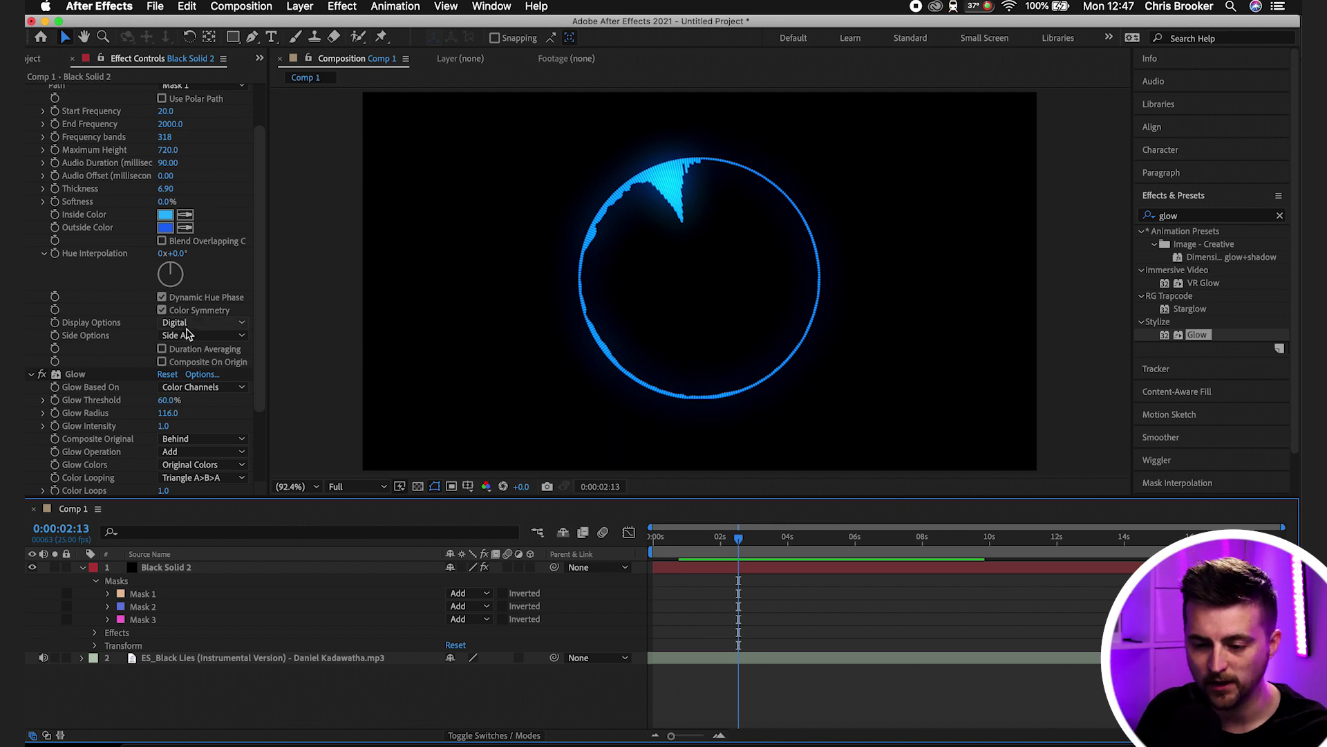
- Turn on Duration Averaging, preview, and raise Maximum Height to 6240
left_click(162, 351)
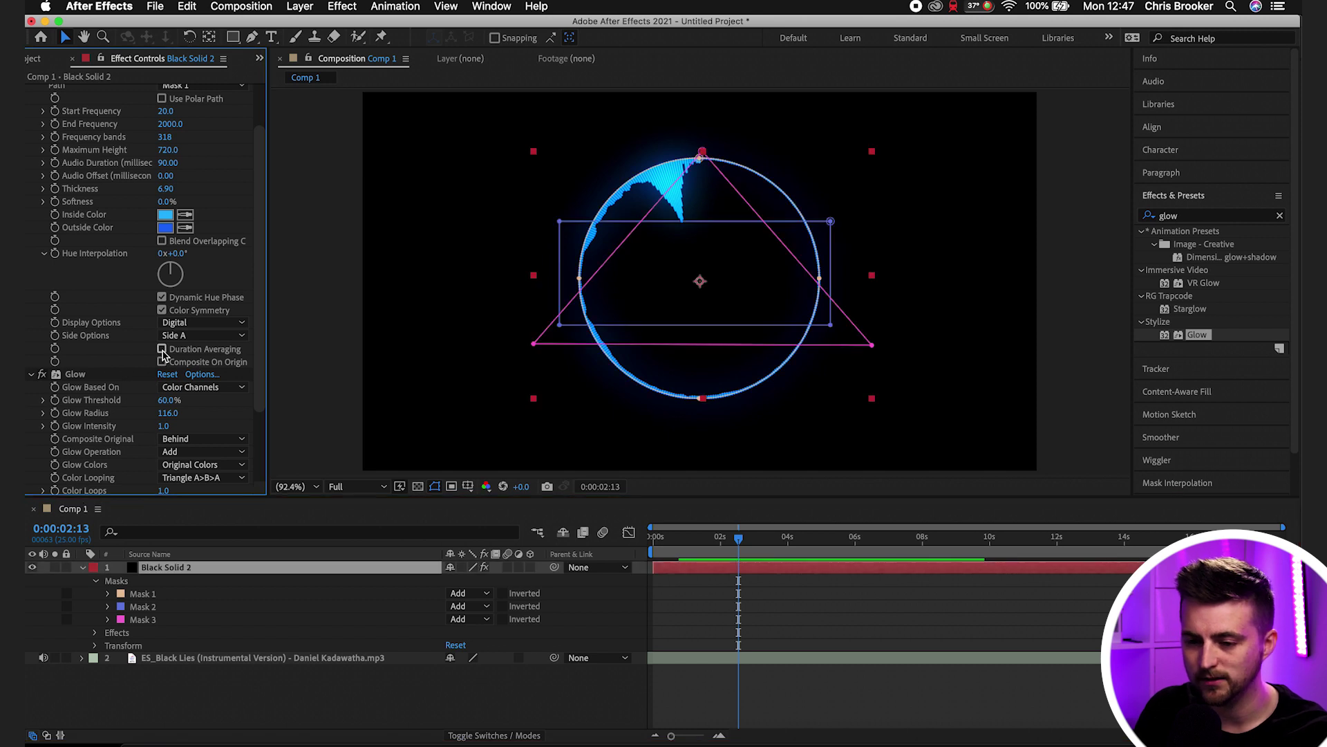
left_click(162, 349)
left_click(690, 625)
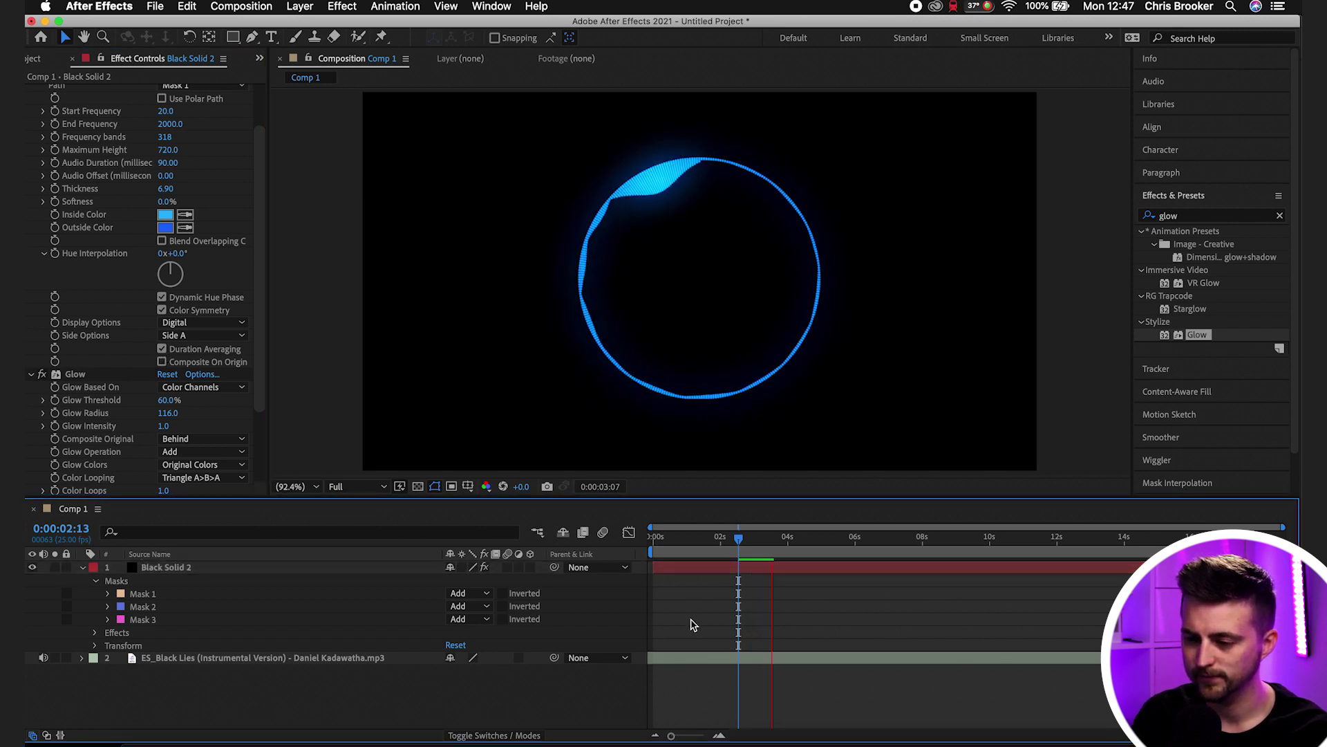
key("space")
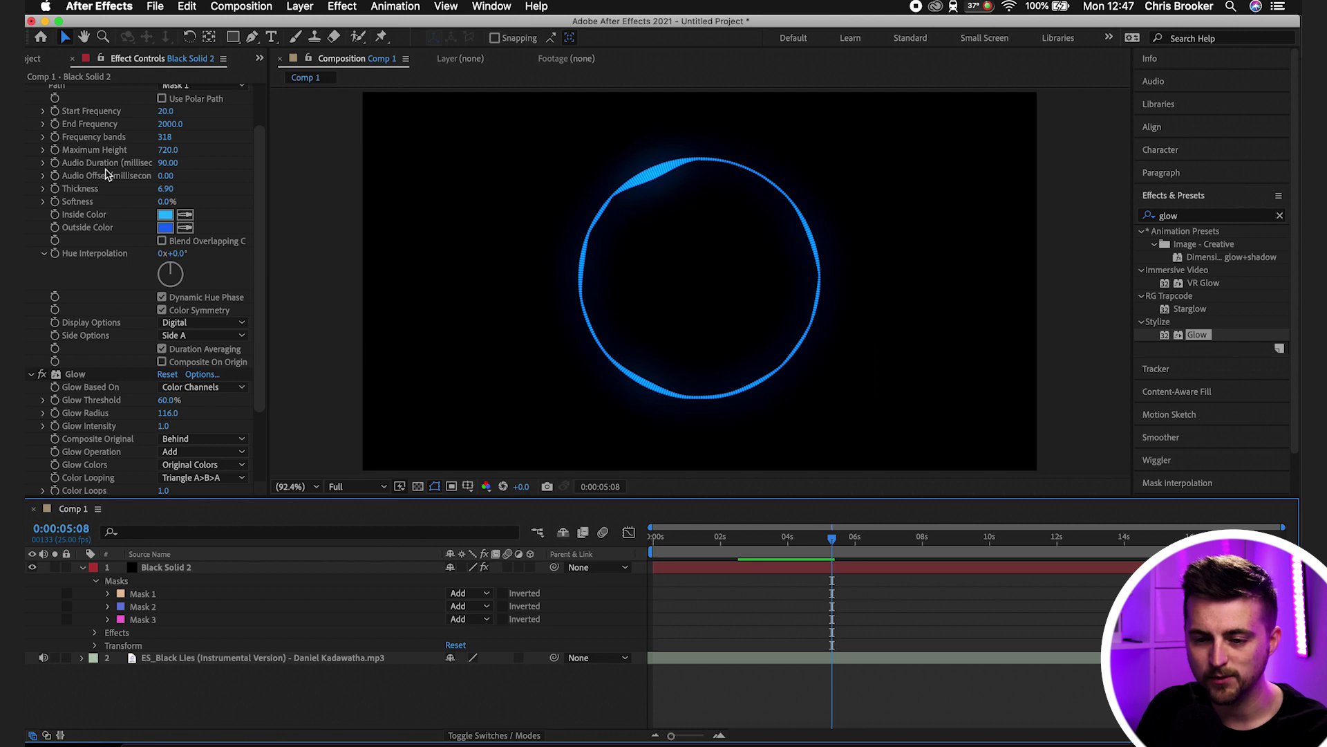
left_click_drag(168, 150, 583, 145)
- Switch off the Glow effect and preview the spectrum from the start
left_click(737, 544)
key("Home")
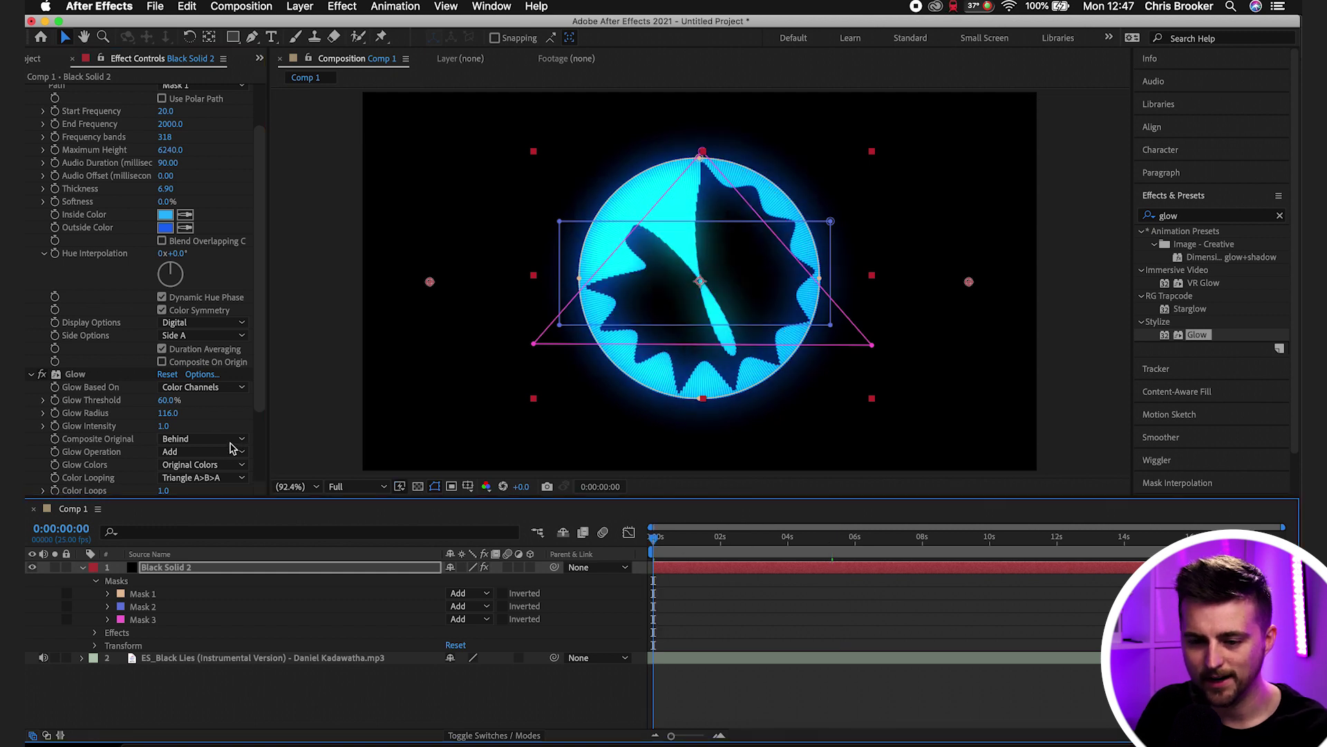
left_click(42, 374)
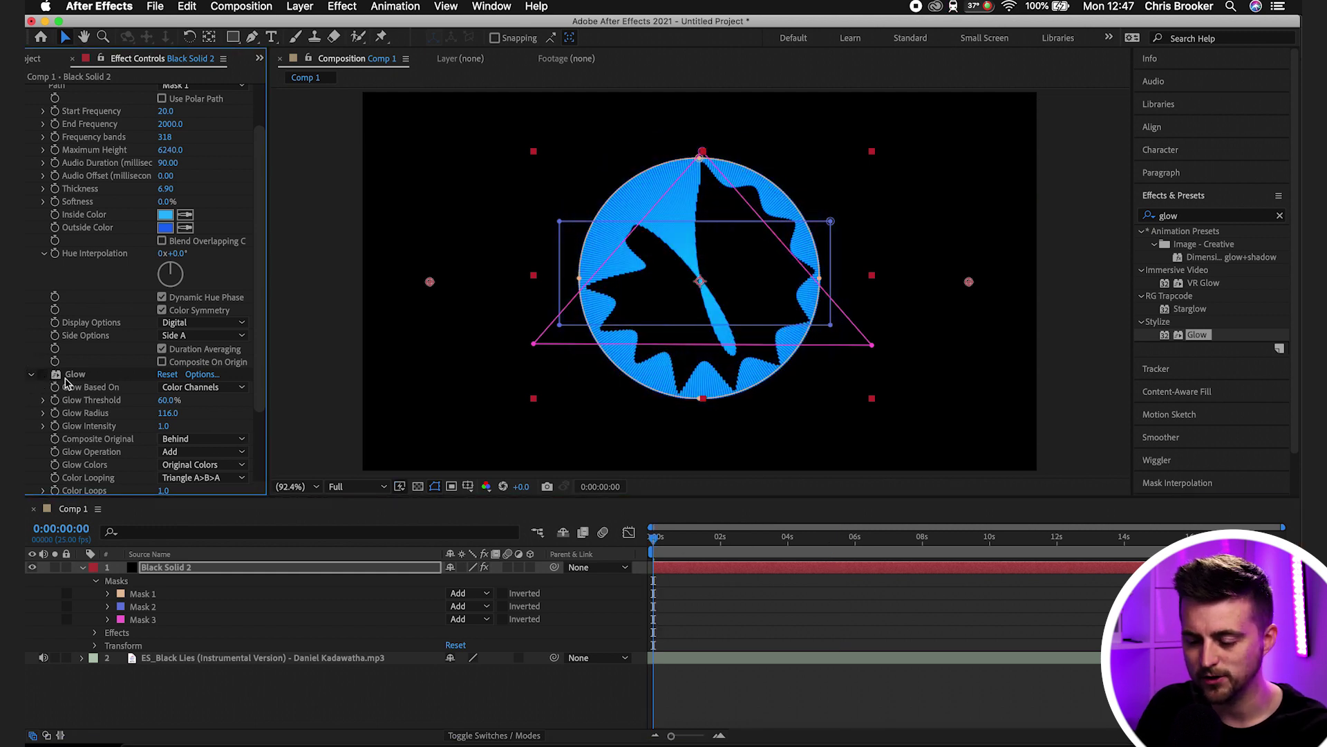
left_click(741, 622)
key("space")
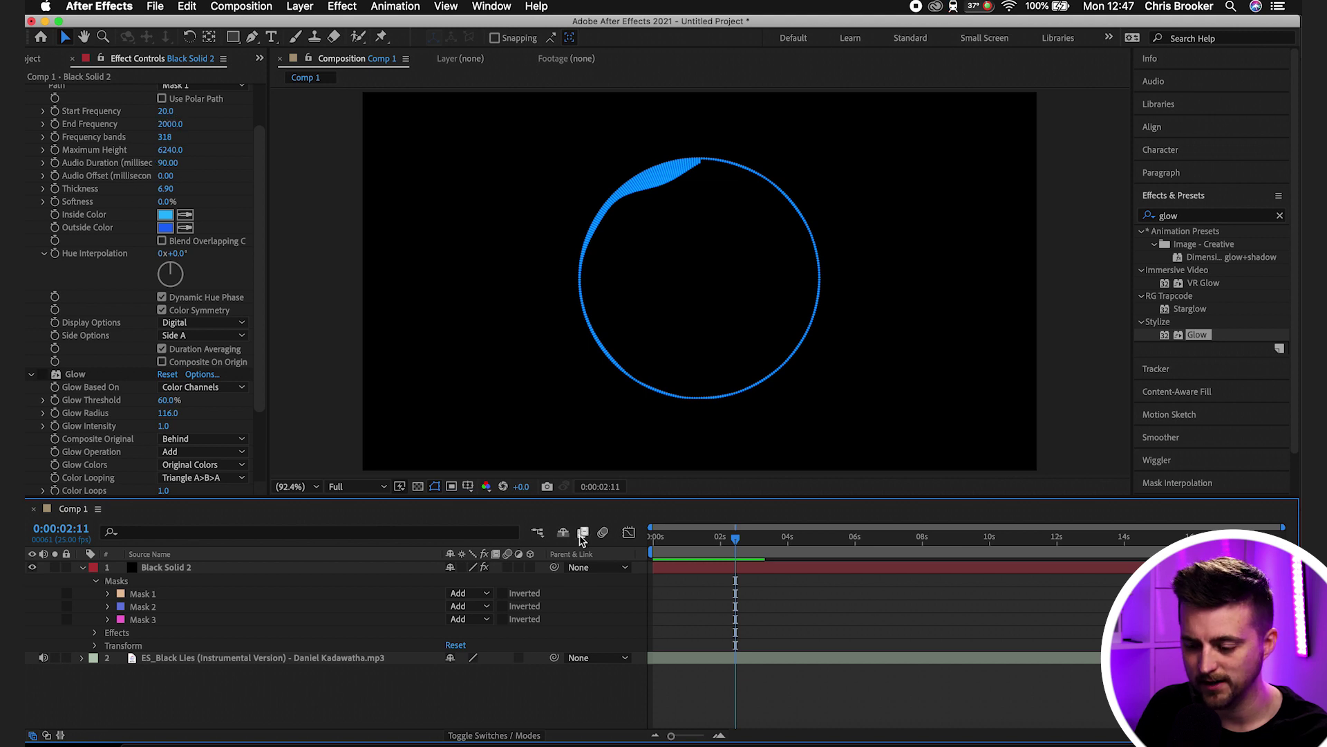
left_click_drag(699, 557, 687, 550)
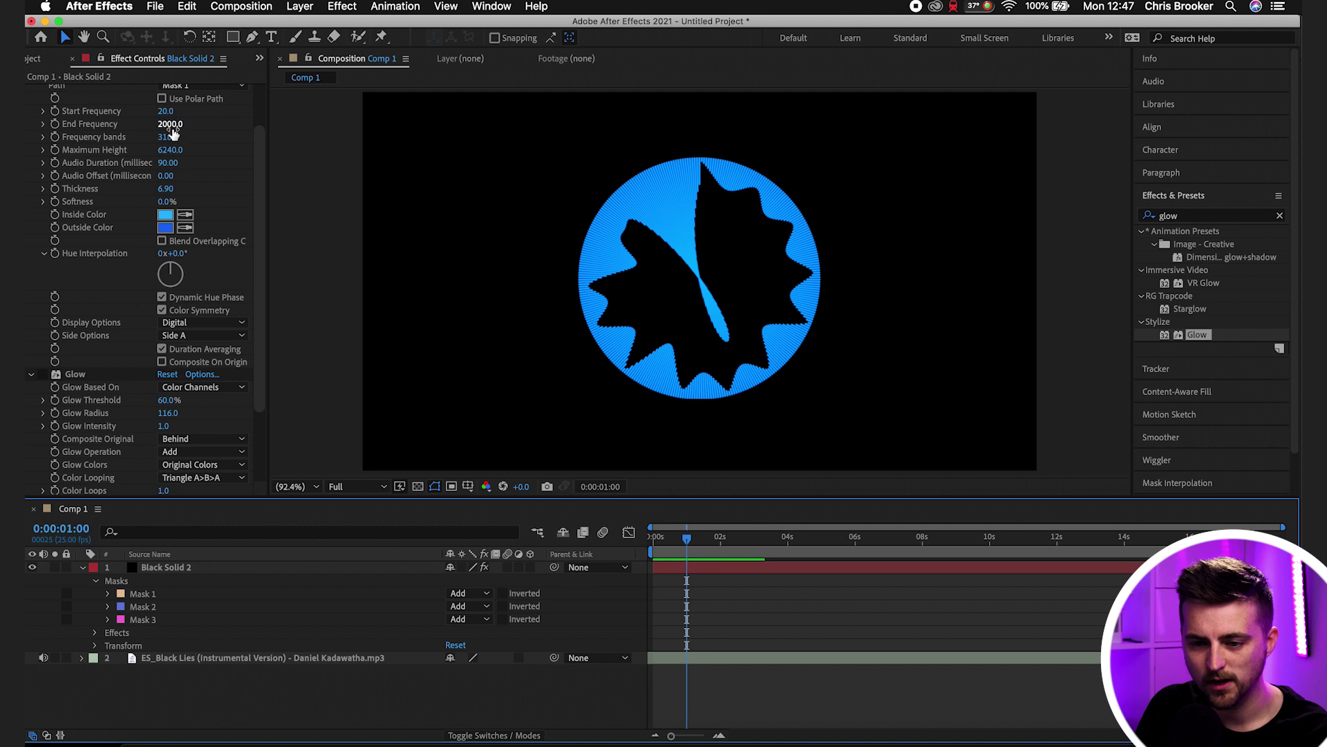
- Lower Maximum Height to 1480, set Side A & B, and preview from the start
left_click_drag(174, 158, 29, 368)
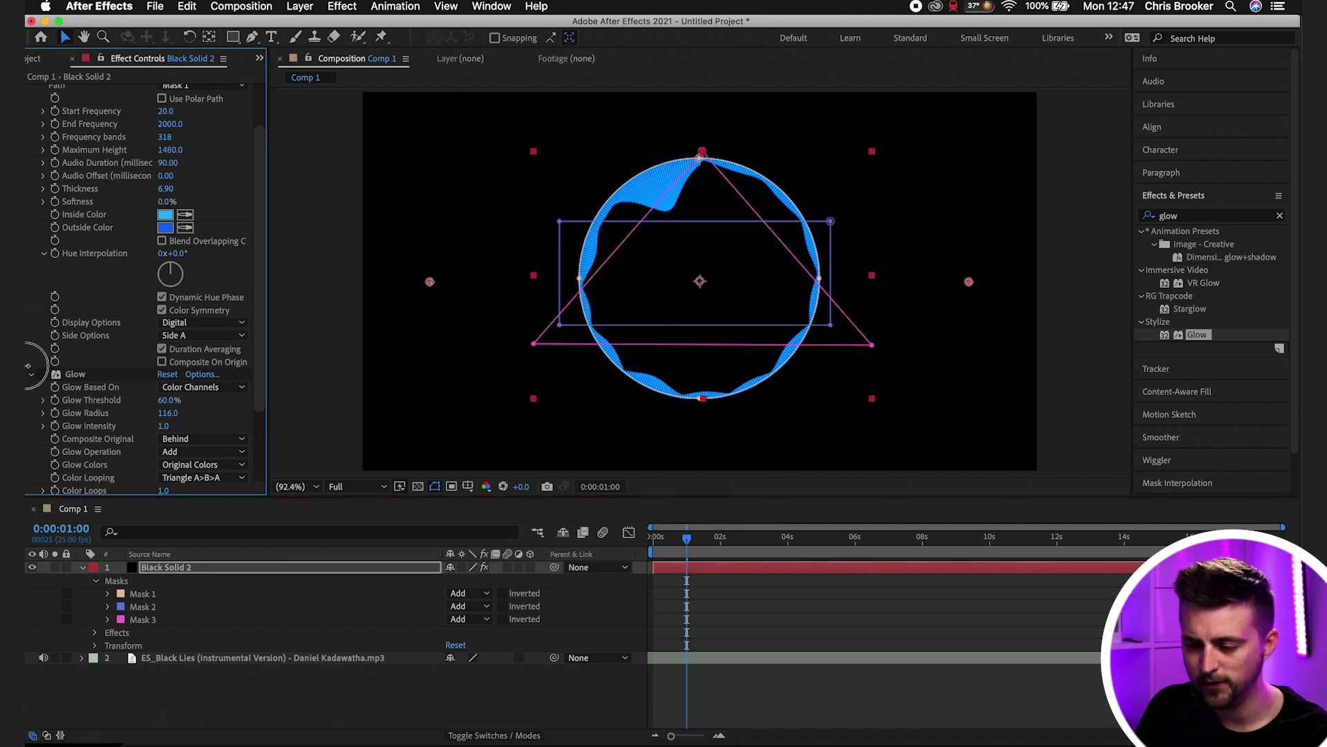
left_click(197, 338)
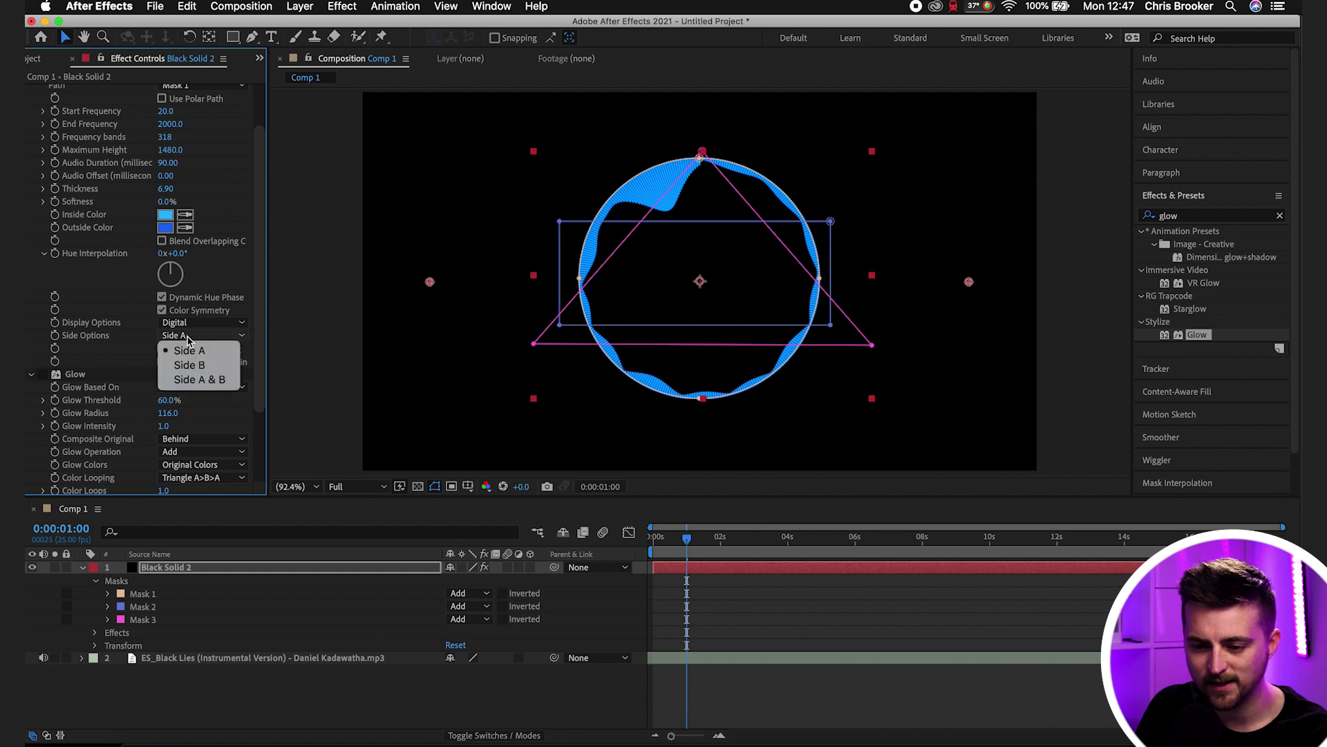
left_click(190, 380)
left_click(685, 560)
key("Home")
key("space")
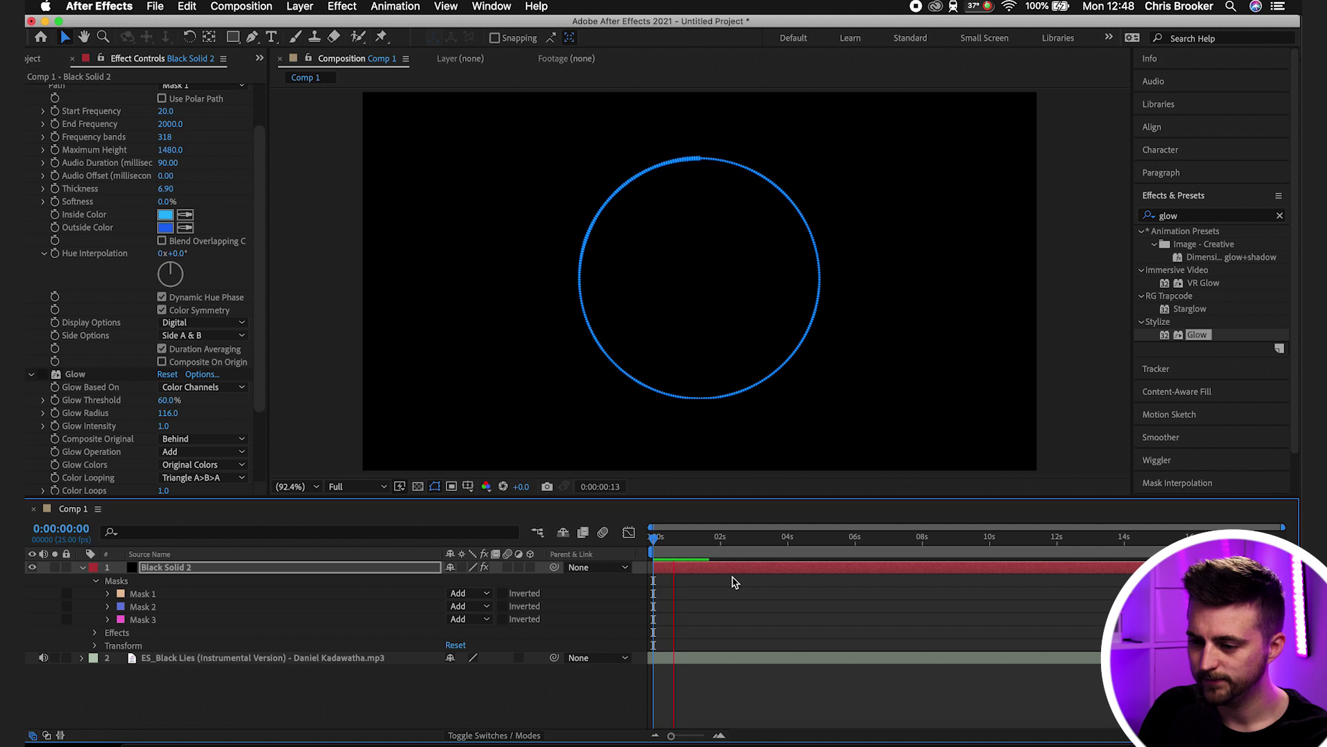